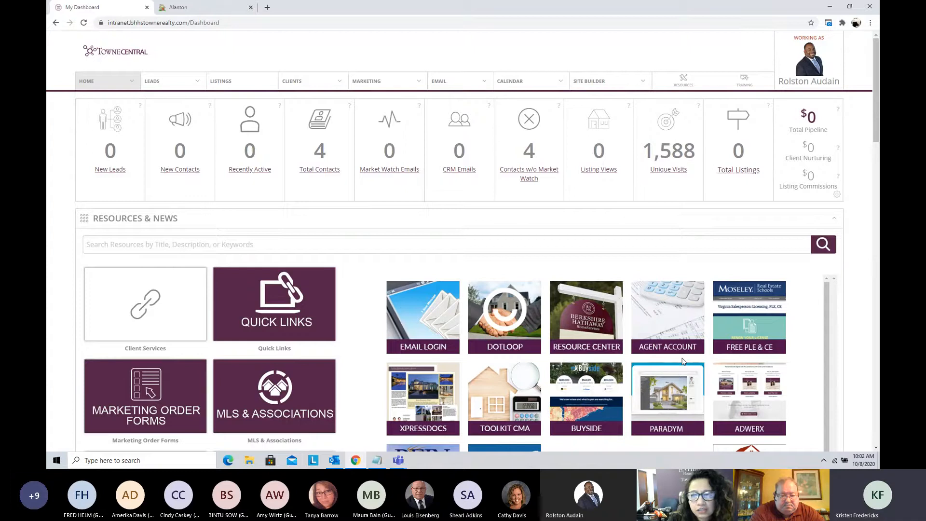
Step: Open the site builder's interior pages and look through the list of existing pages
left_click(606, 82)
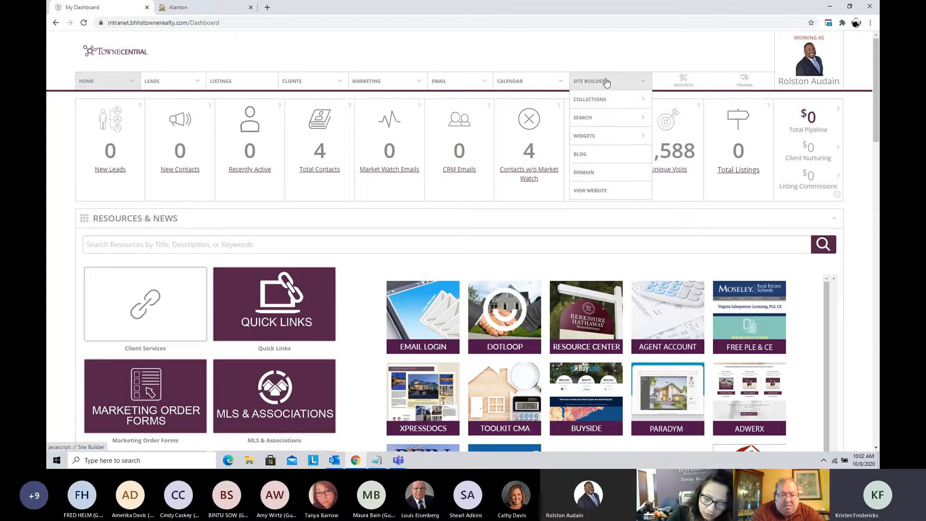
mouse_move(600, 99)
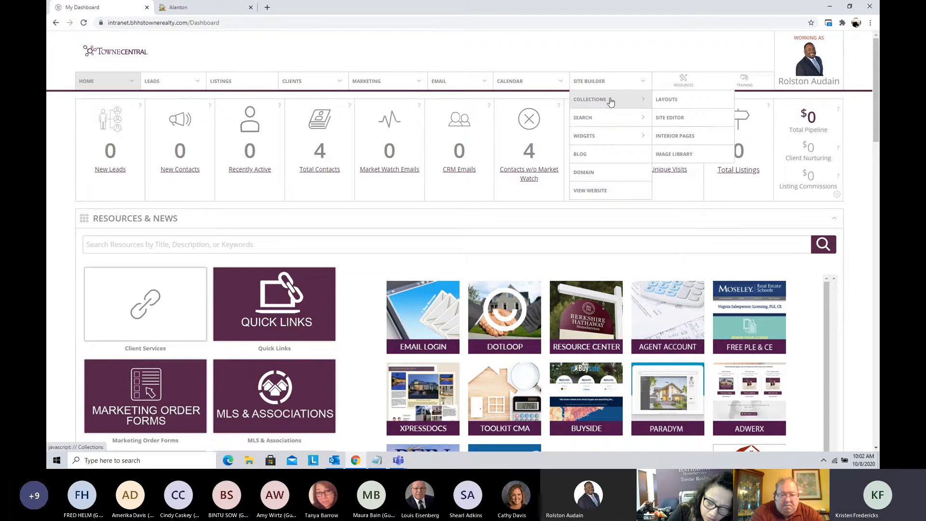
left_click(672, 137)
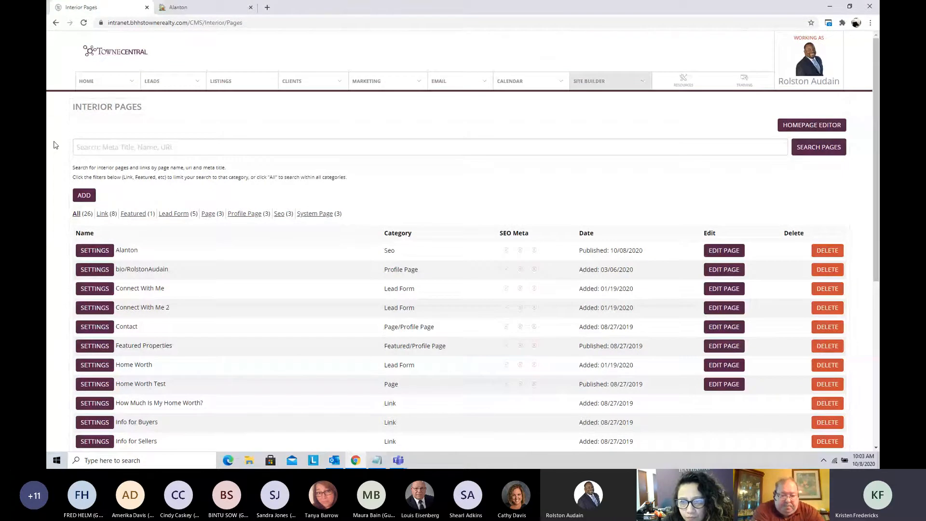
scroll(54, 145, "down", 1)
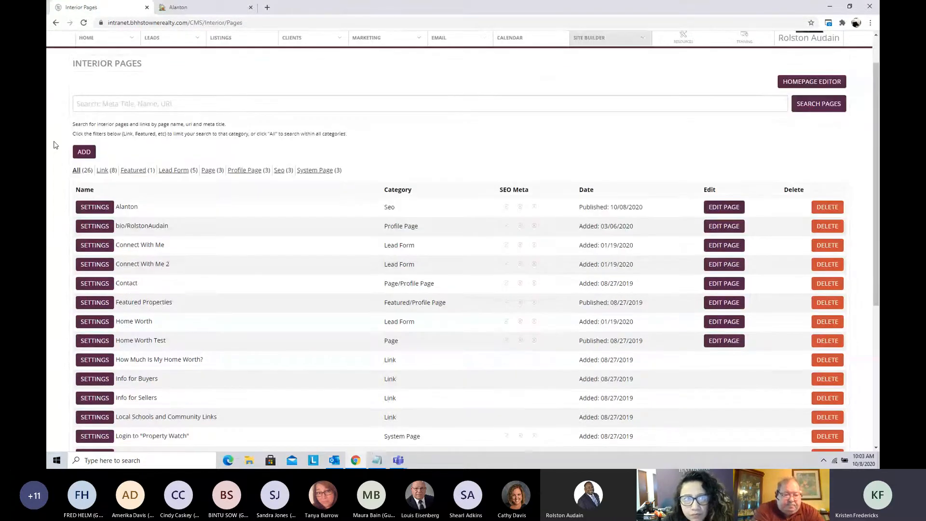
scroll(55, 144, "down", 1)
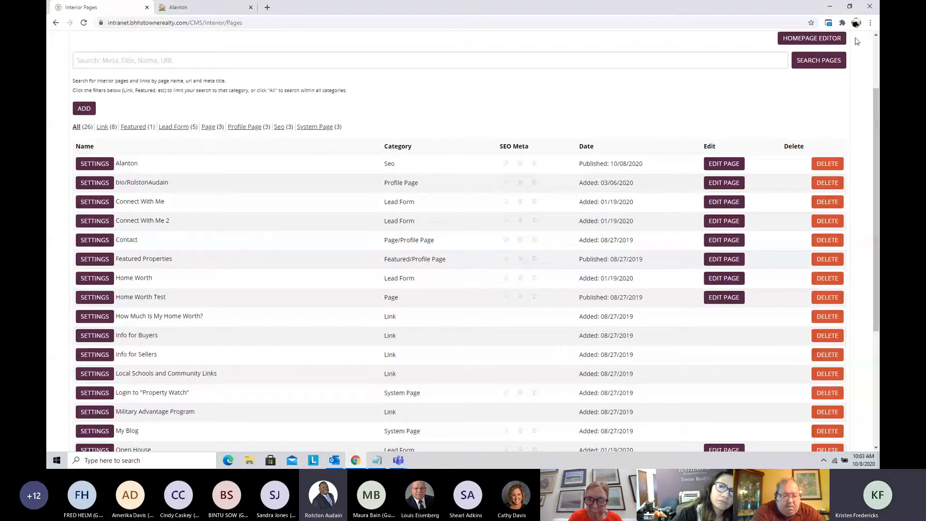
Step: Enlarge the interior pages list to 125% browser zoom
left_click(871, 23)
left_click(845, 103)
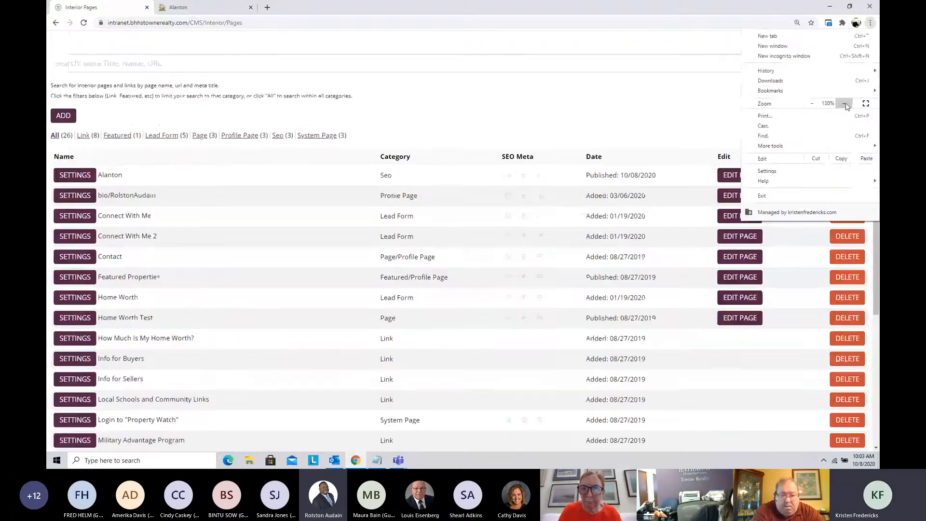
left_click(846, 104)
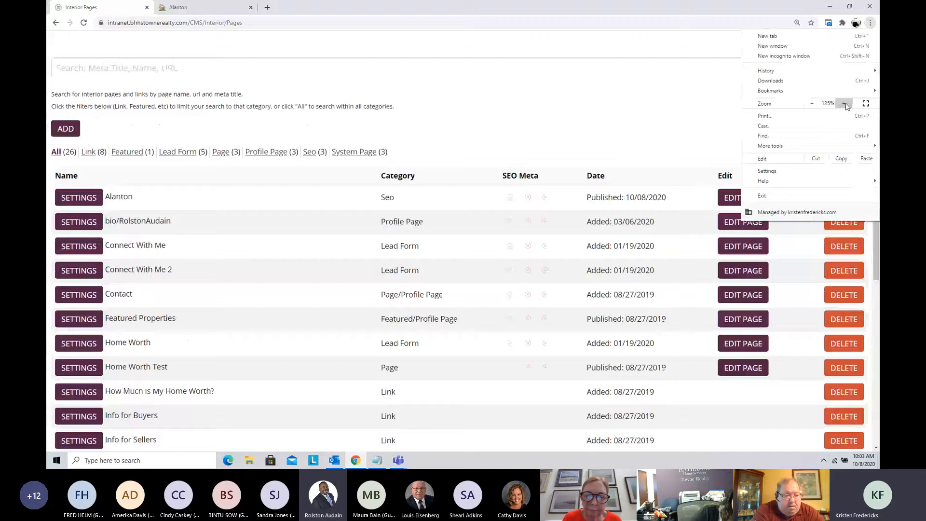
left_click(649, 88)
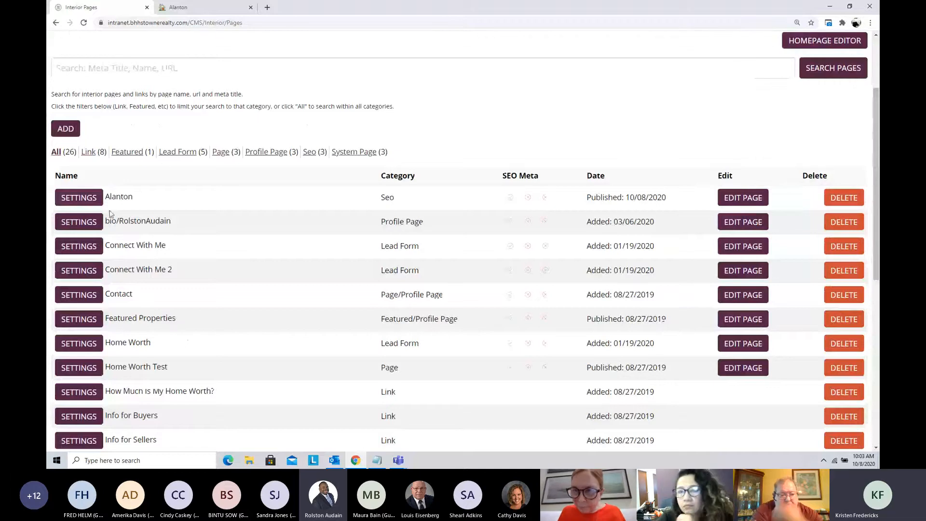
Step: Check the Alanton page's category in the list, and inspect the URL ending and headline on its published version
left_click_drag(381, 198, 389, 199)
left_click(398, 202)
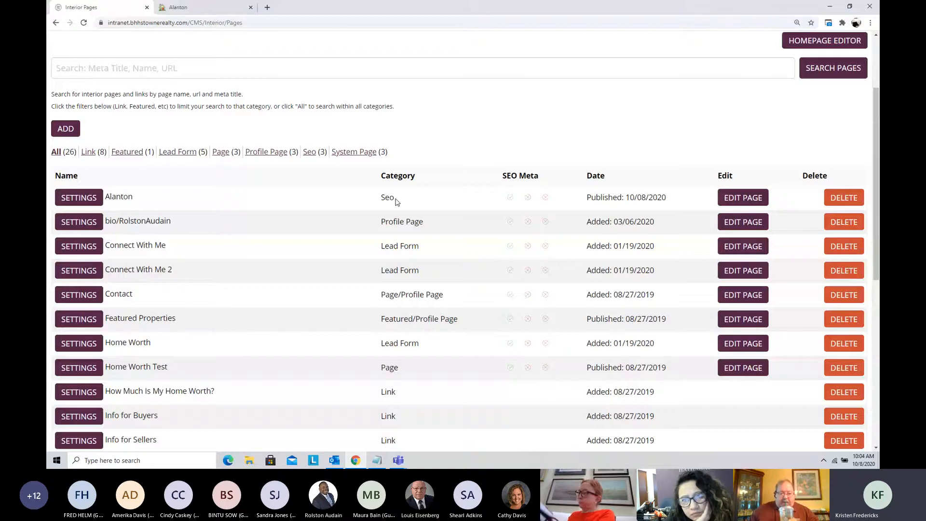
left_click(179, 8)
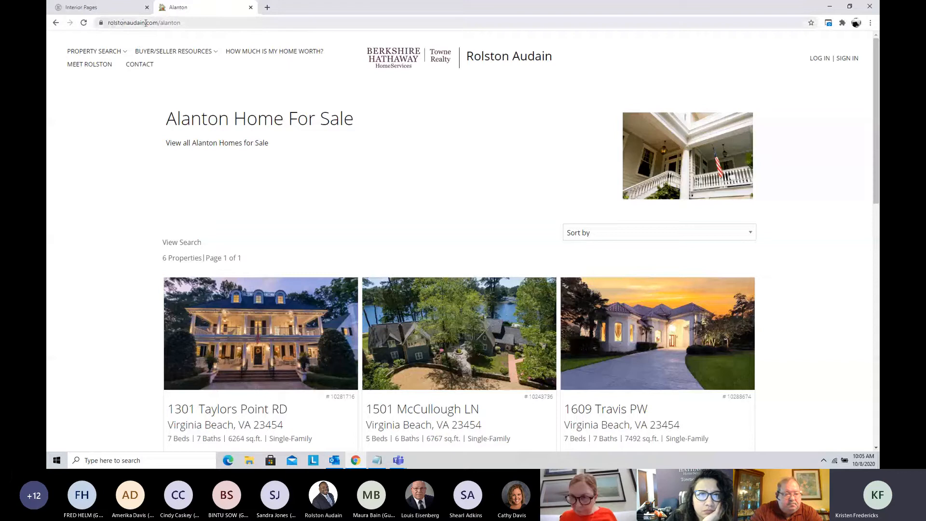
left_click(172, 22)
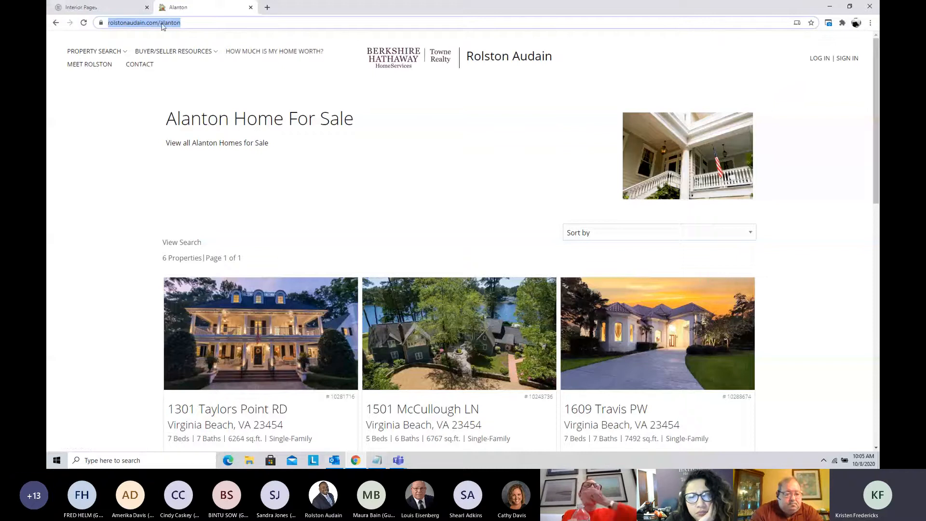
left_click(196, 22)
left_click_drag(196, 23, 221, 26)
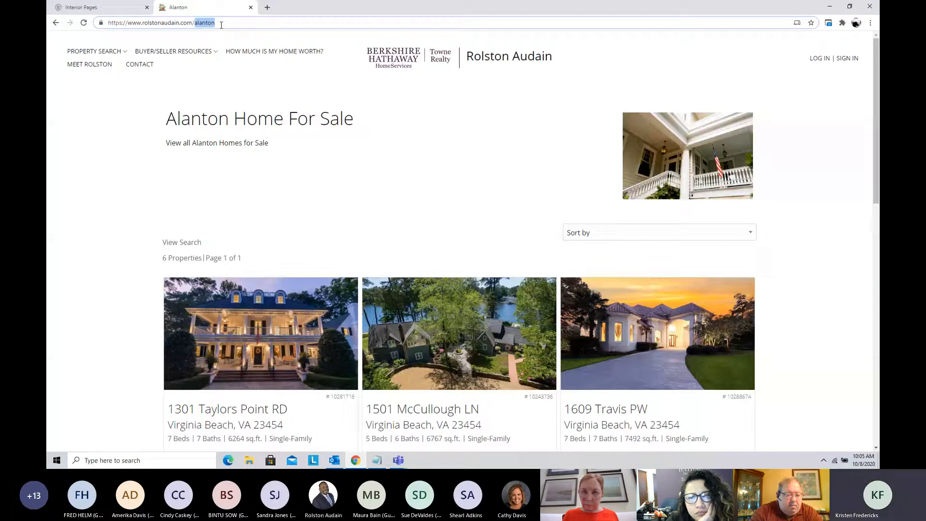
left_click_drag(170, 120, 357, 121)
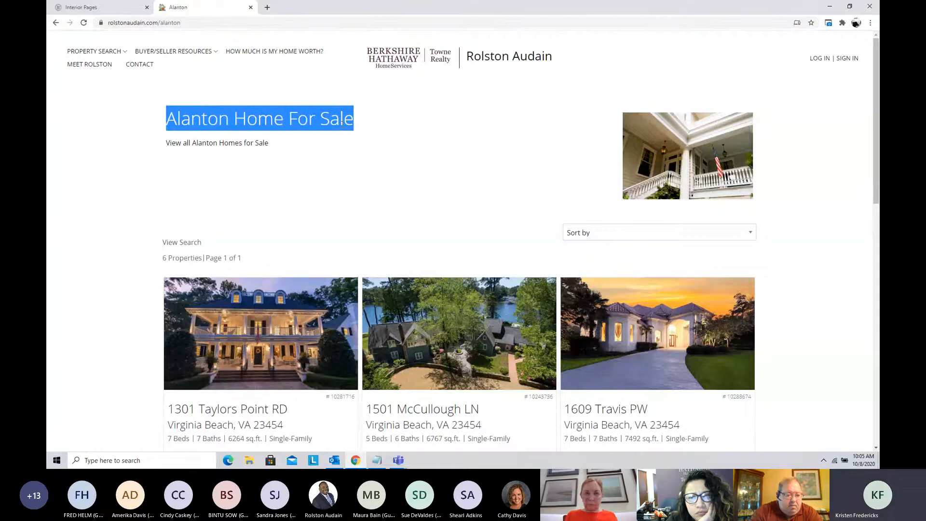
Step: Reload the published Alanton page and review its description and property listings
left_click(85, 23)
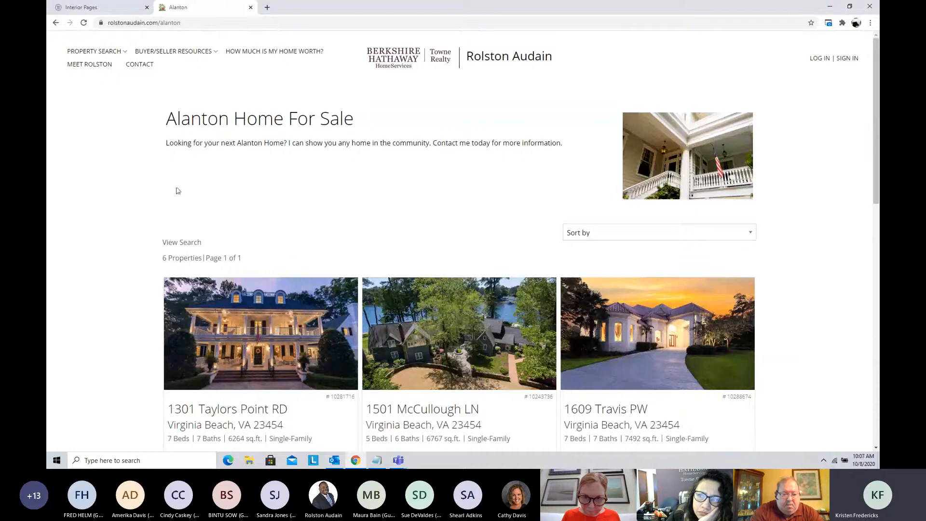
scroll(109, 205, "down", 5)
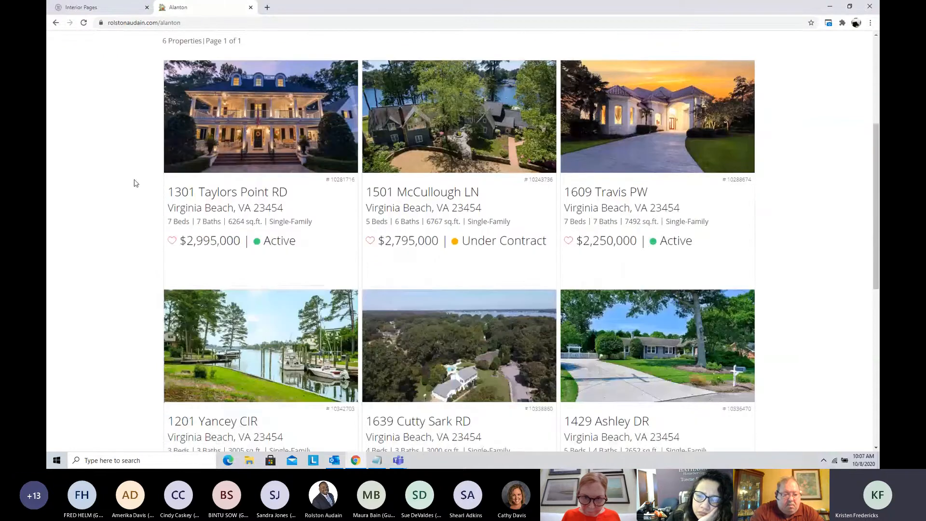
scroll(138, 211, "up", 1)
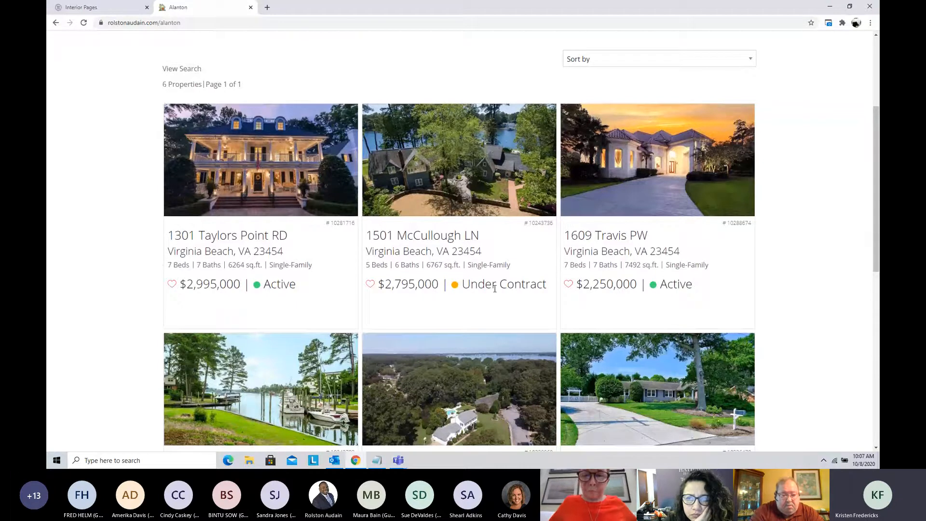
scroll(495, 288, "down", 3)
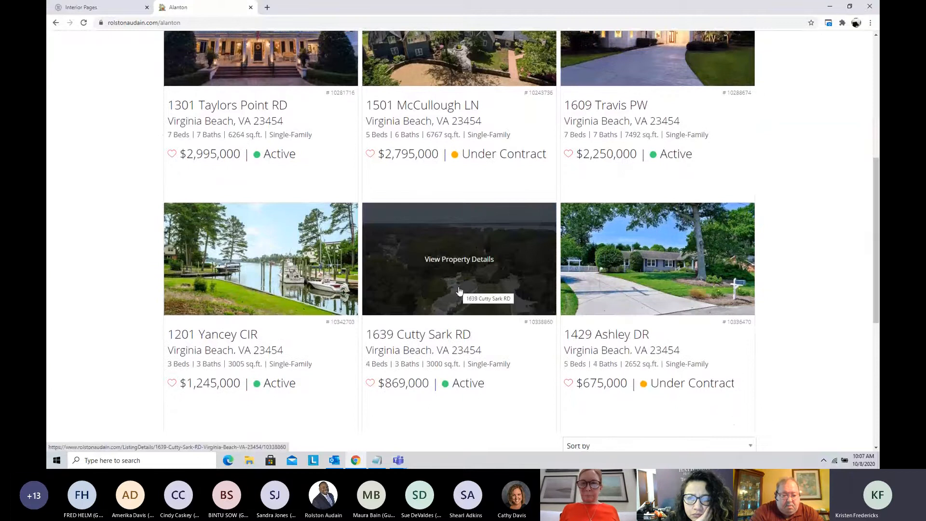
scroll(459, 291, "up", 1)
scroll(460, 291, "up", 2)
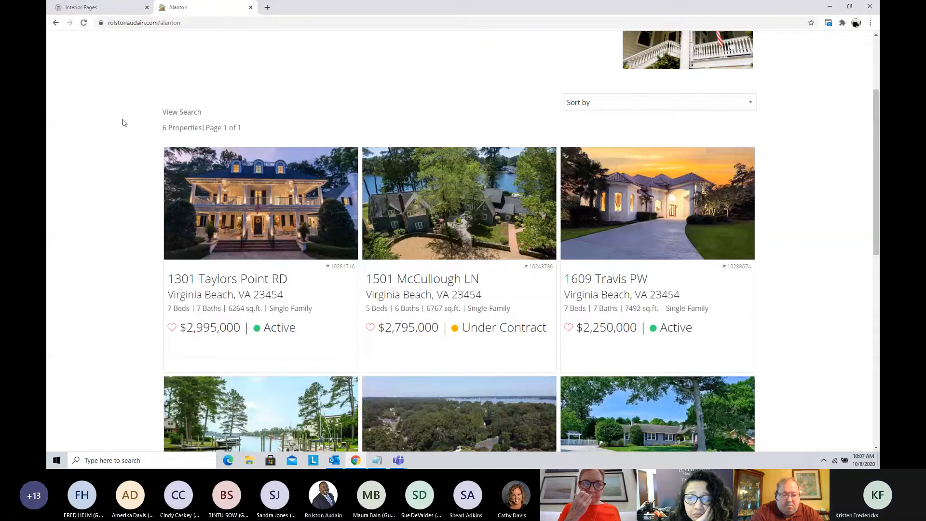
Step: Return to the interior pages list and start adding a new page of the SEO type
left_click(103, 12)
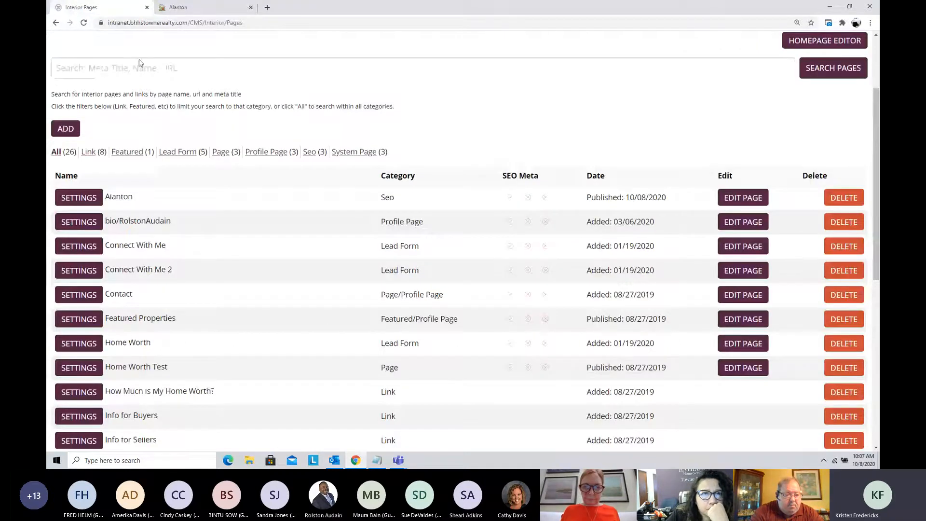
scroll(140, 63, "up", 3)
mouse_move(594, 99)
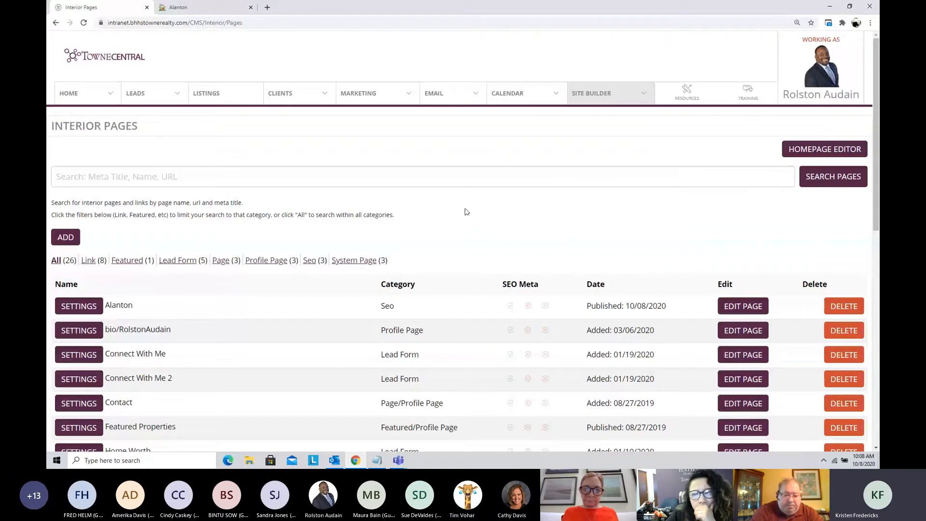
scroll(458, 210, "down", 1)
scroll(458, 210, "down", 1)
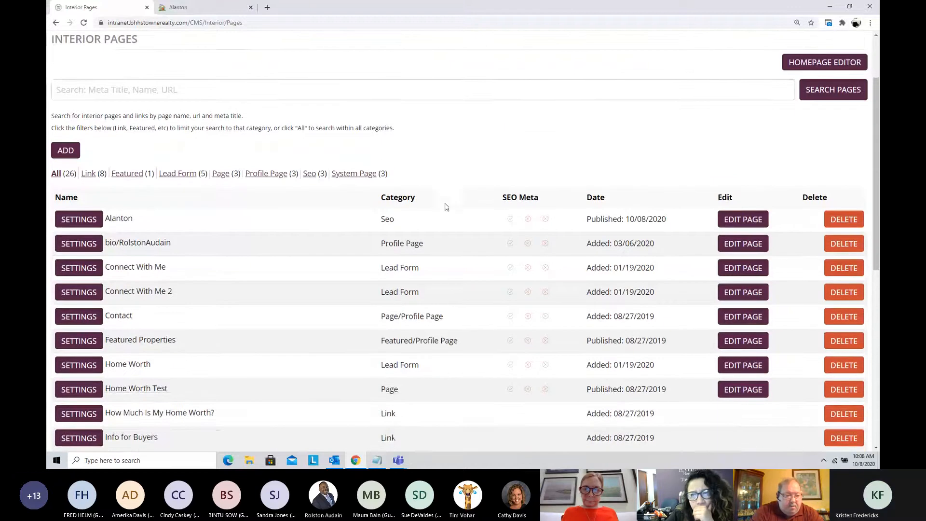
left_click(66, 151)
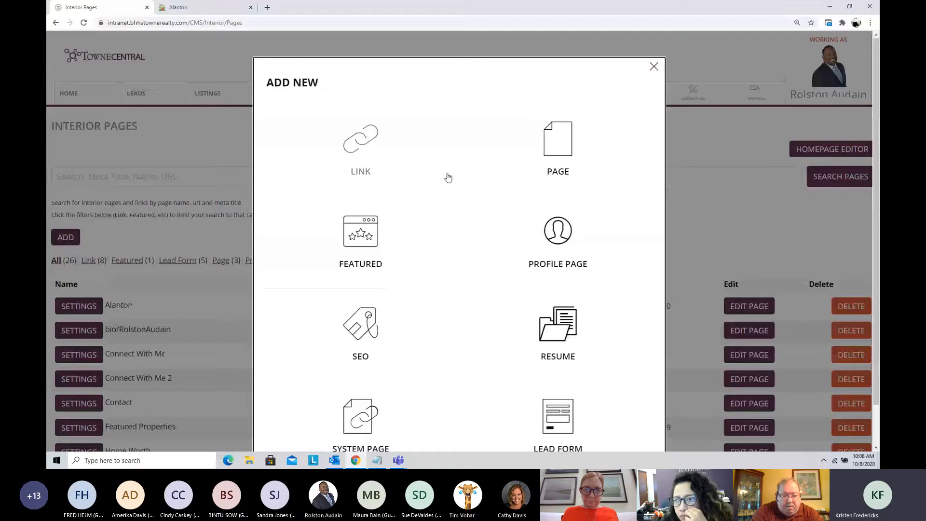
scroll(449, 178, "down", 1)
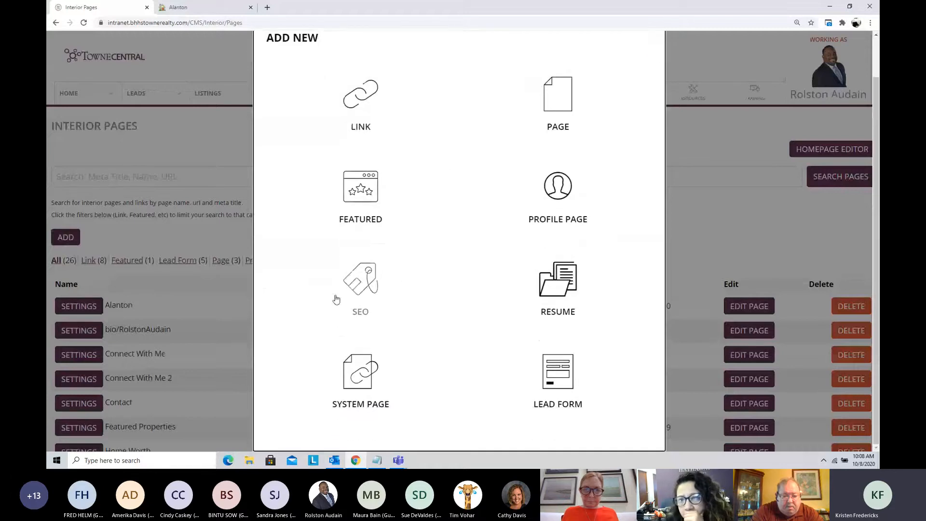
left_click(363, 283)
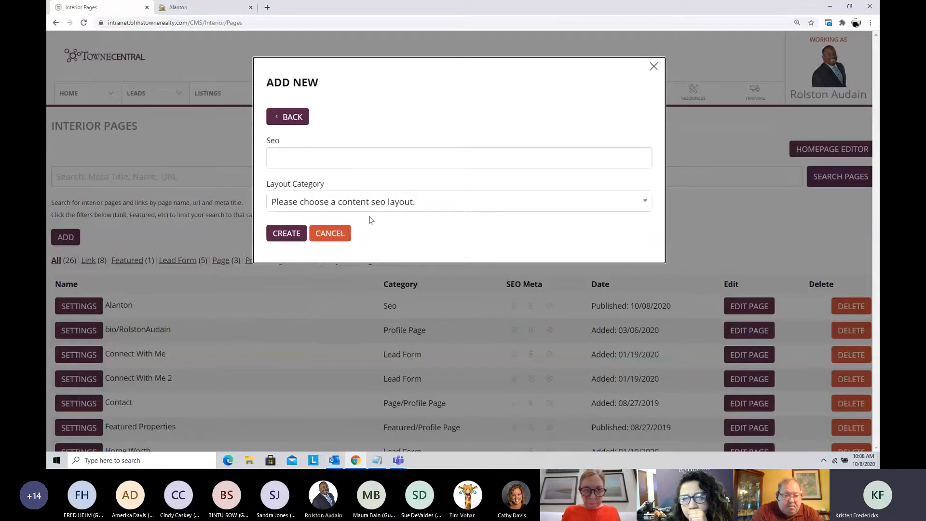
Step: Name the new SEO page 23430 and set its layout category to Seo Page
left_click(383, 202)
left_click(383, 202)
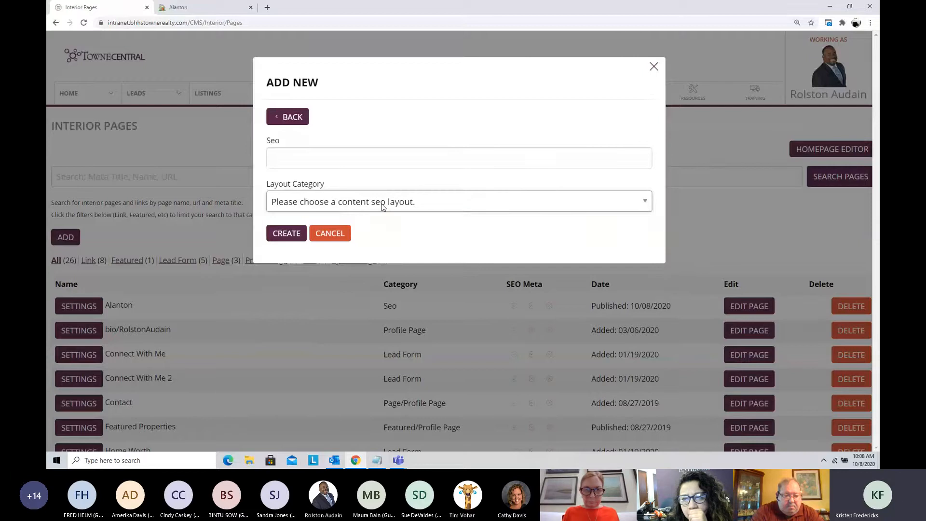
left_click(306, 157)
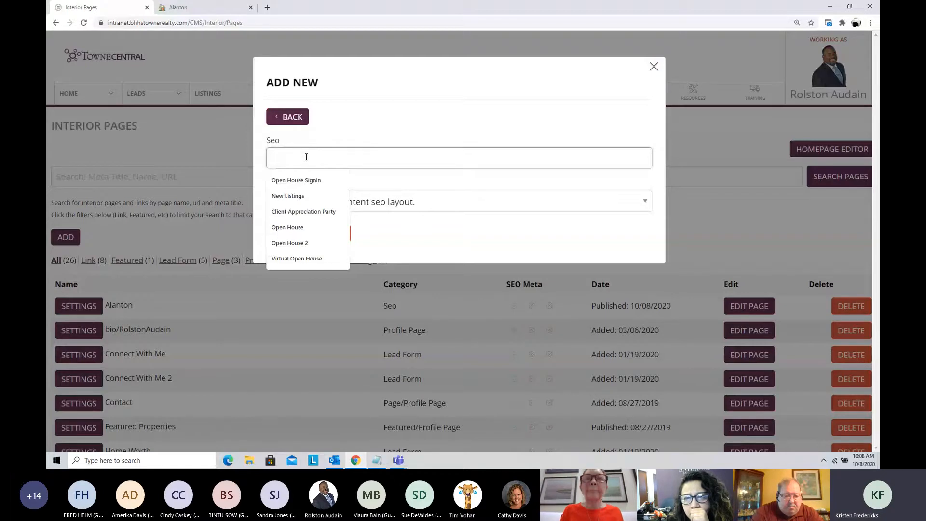
left_click(306, 157)
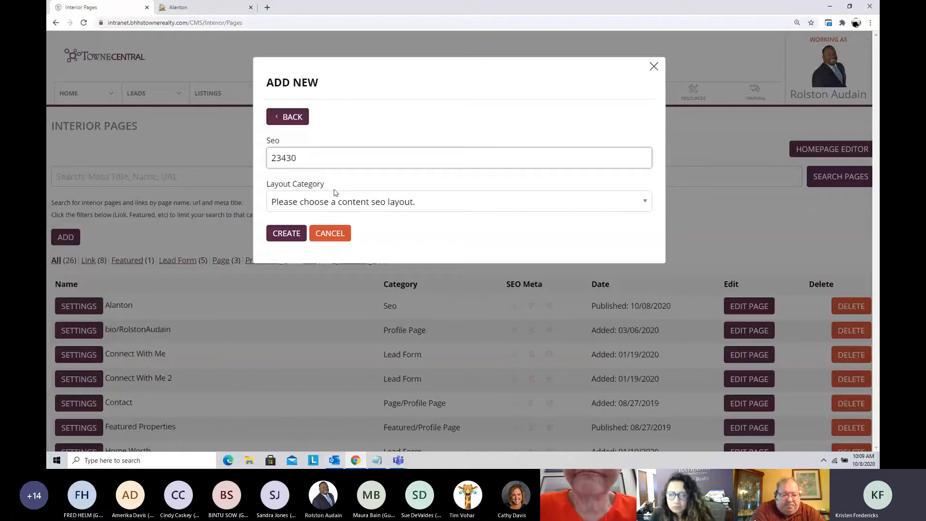
left_click(348, 204)
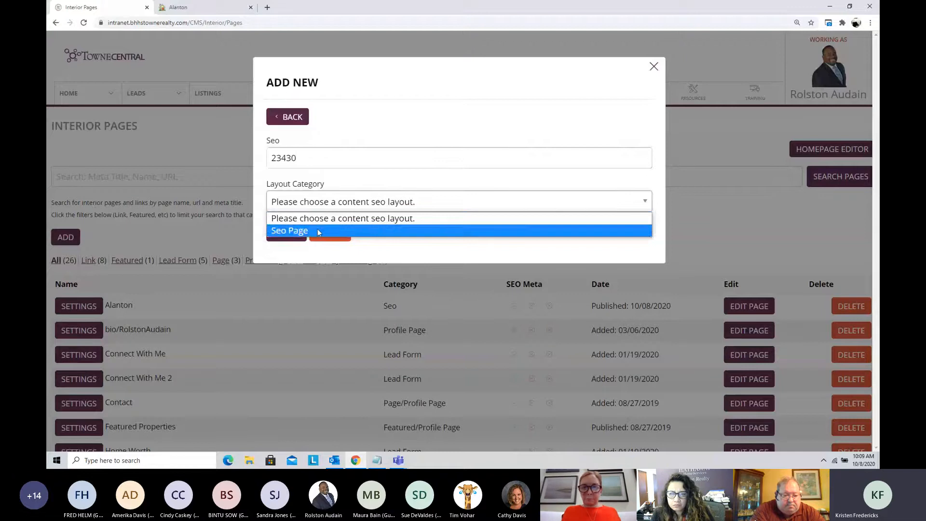
left_click(317, 230)
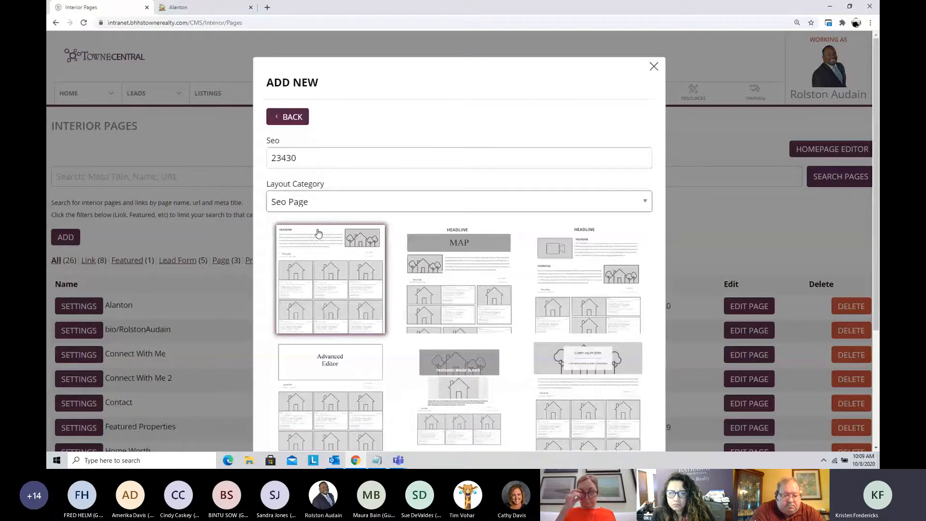
Step: Compare the Seo Page layouts, trying the map, video and featured image slider designs
scroll(425, 249, "down", 2)
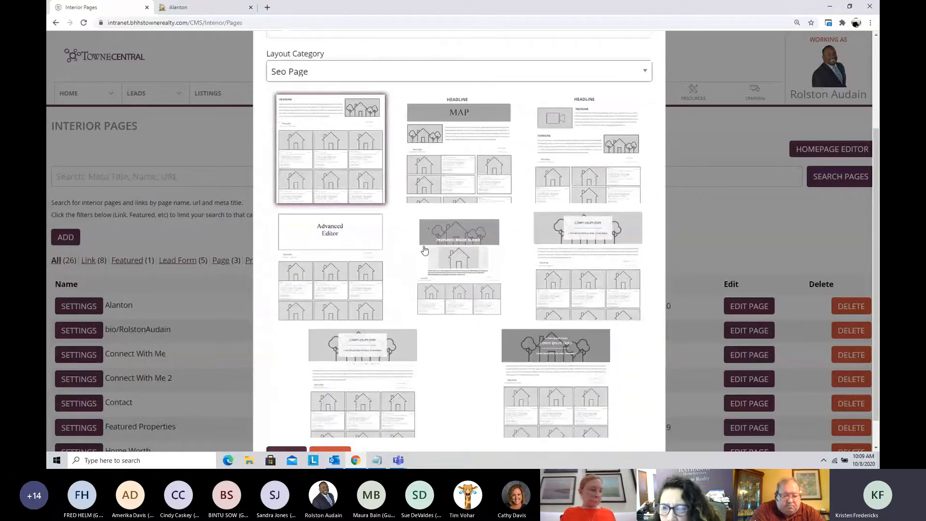
scroll(424, 250, "up", 1)
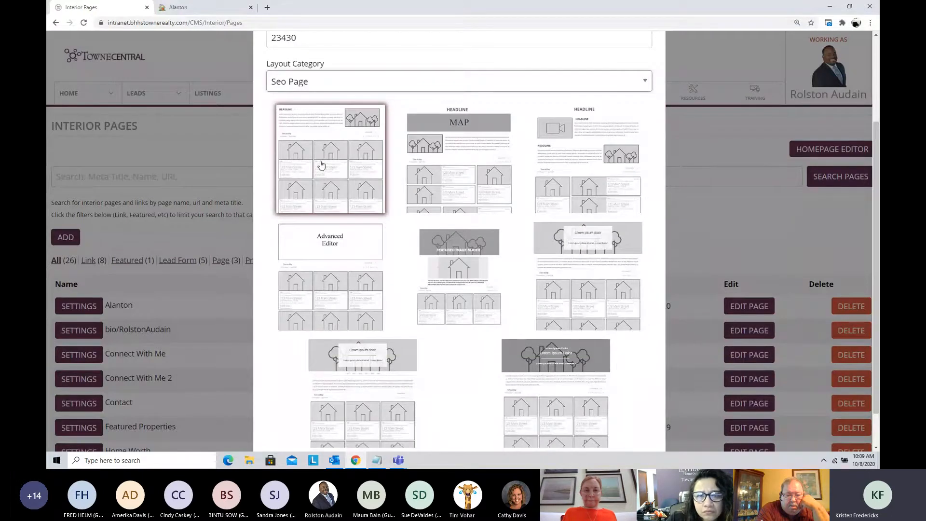
left_click(459, 160)
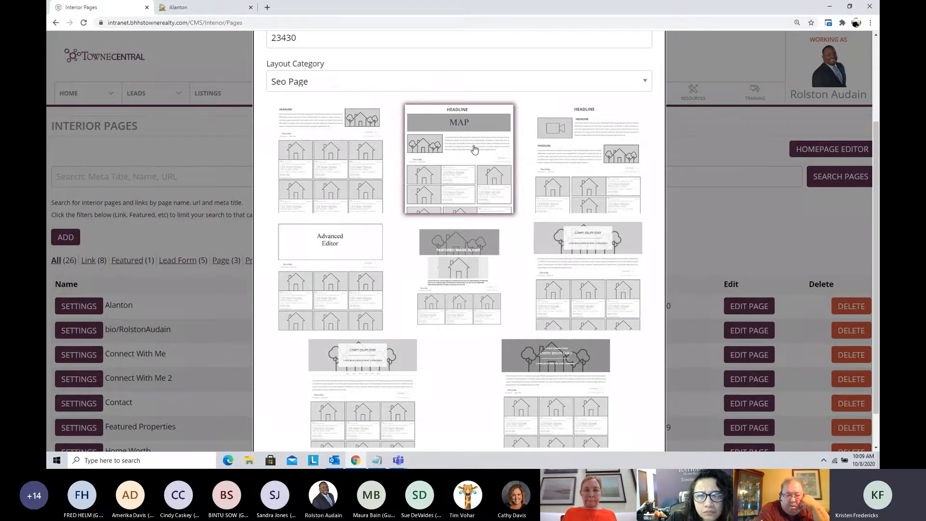
left_click(603, 165)
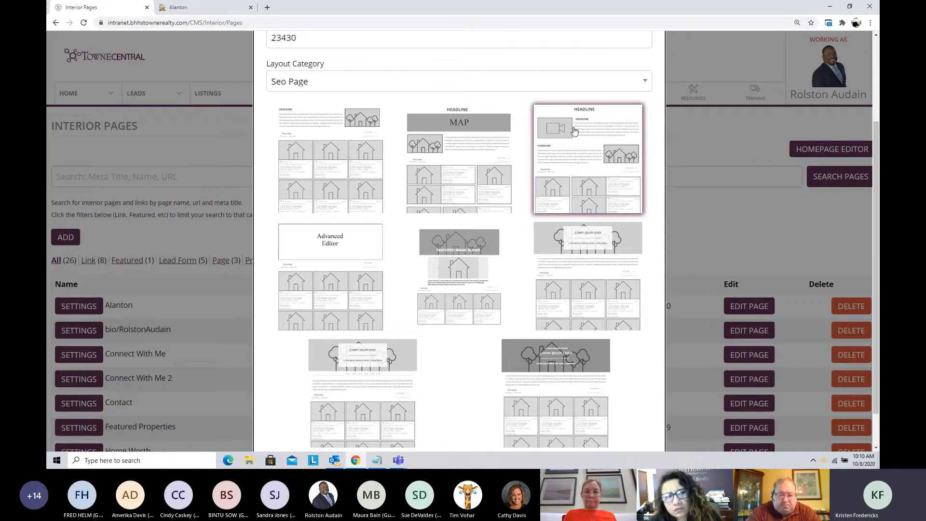
scroll(575, 131, "down", 1)
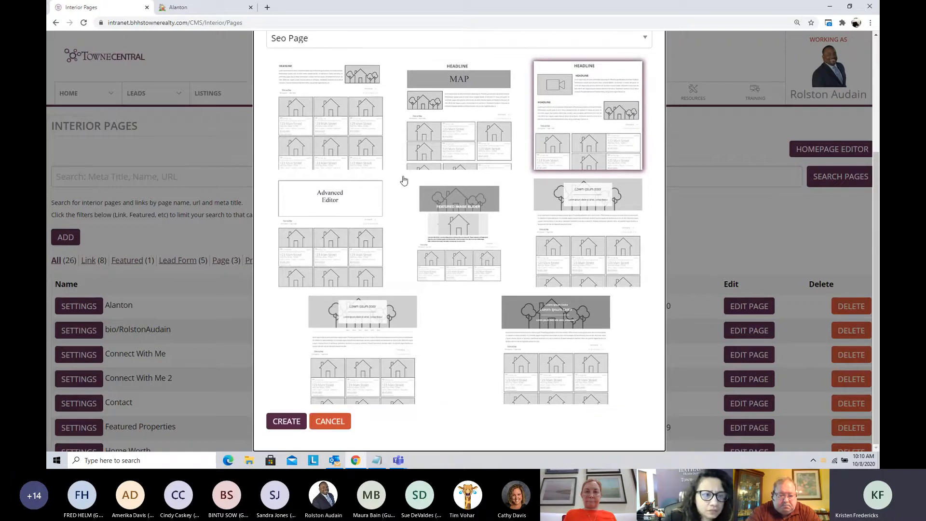
left_click(339, 218)
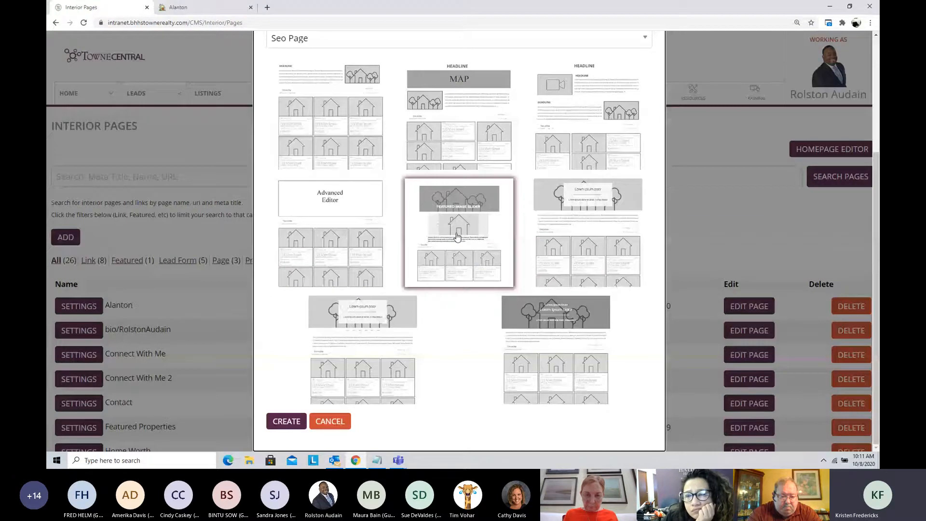
Step: Enlarge the browser zoom to 175% and examine the remaining Seo Page layout thumbnails more closely
left_click(871, 23)
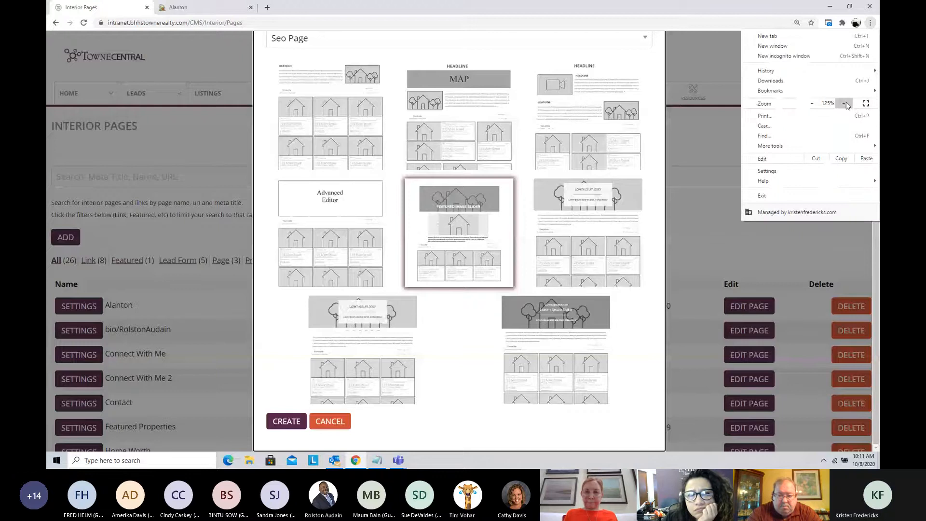
left_click(846, 103)
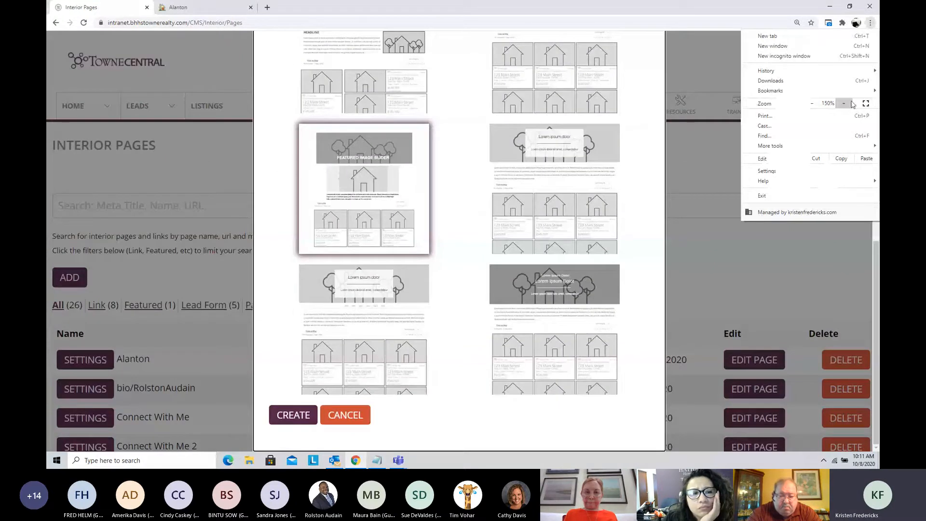
left_click(851, 103)
left_click(467, 215)
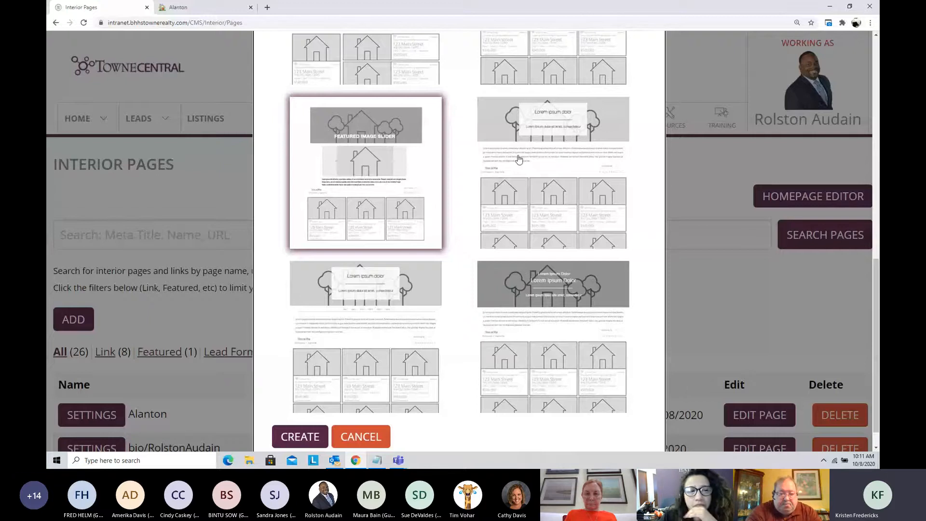
scroll(515, 184, "down", 1)
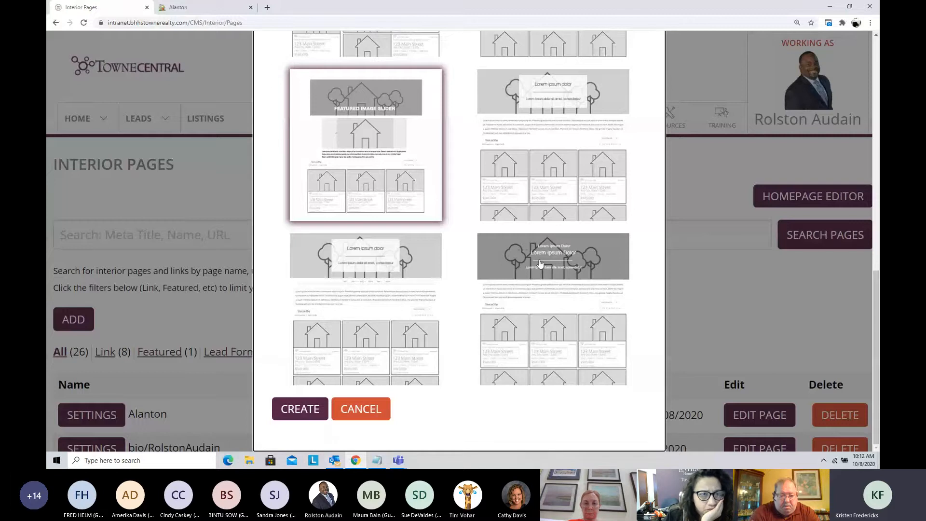
scroll(534, 257, "up", 15)
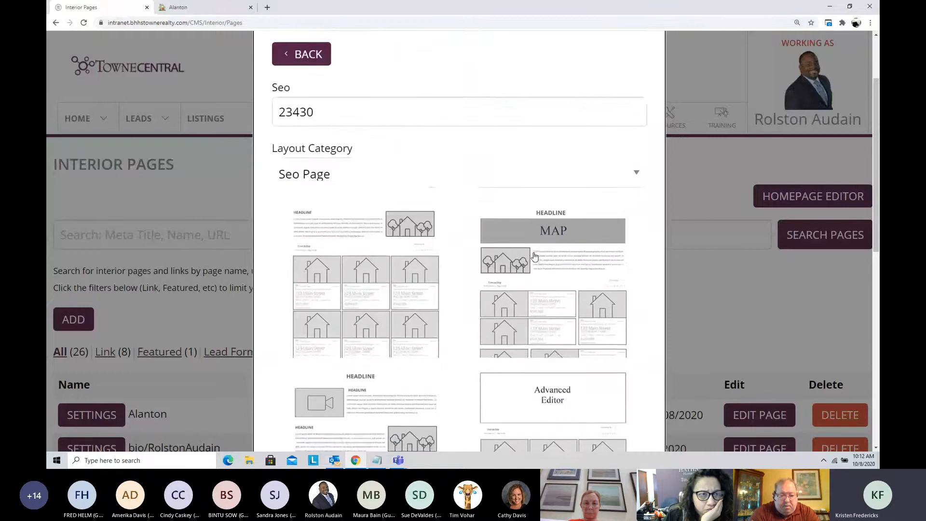
Step: Choose the first layout, with a headline, side image and three-column listing grid, and create the 23430 page
left_click(383, 305)
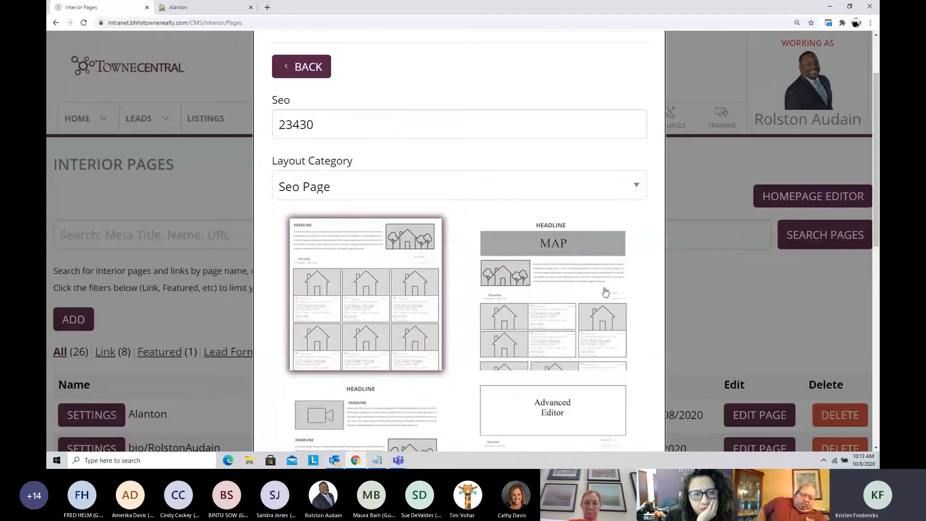
scroll(639, 294, "down", 6)
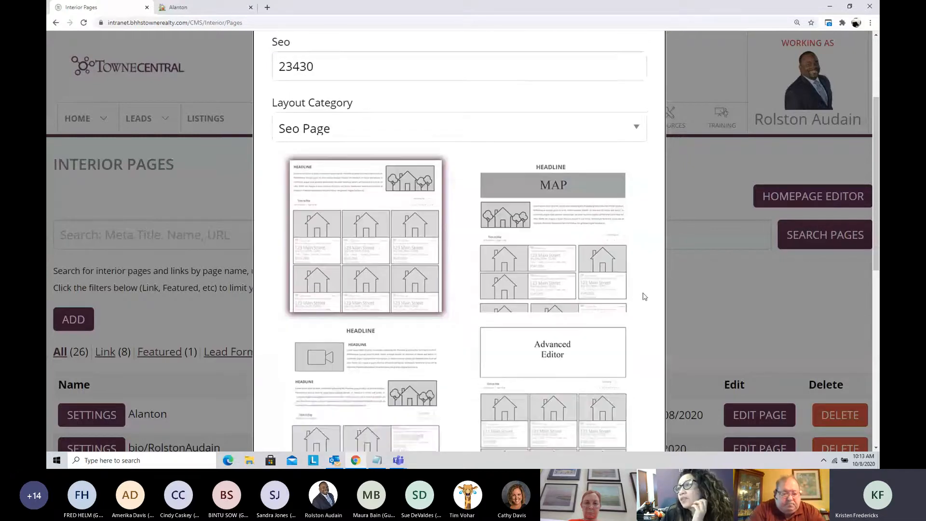
scroll(645, 297, "down", 3)
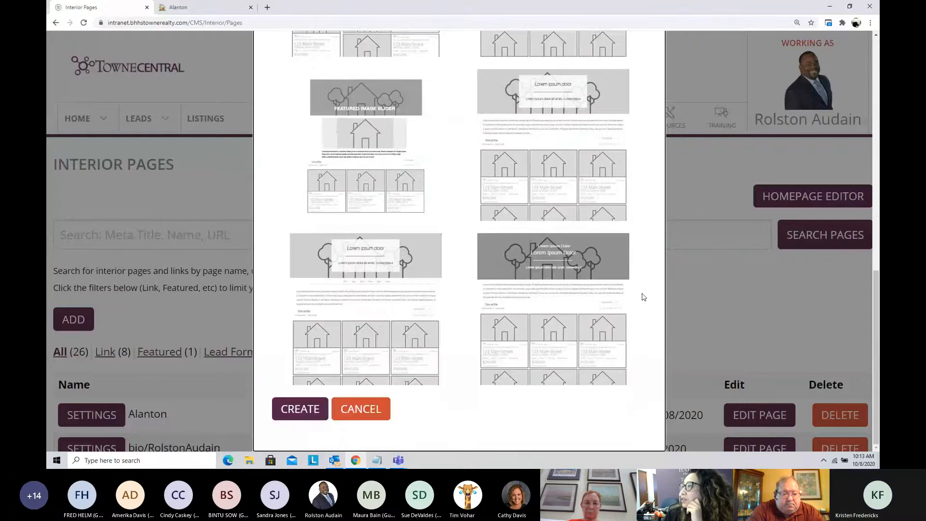
left_click(297, 410)
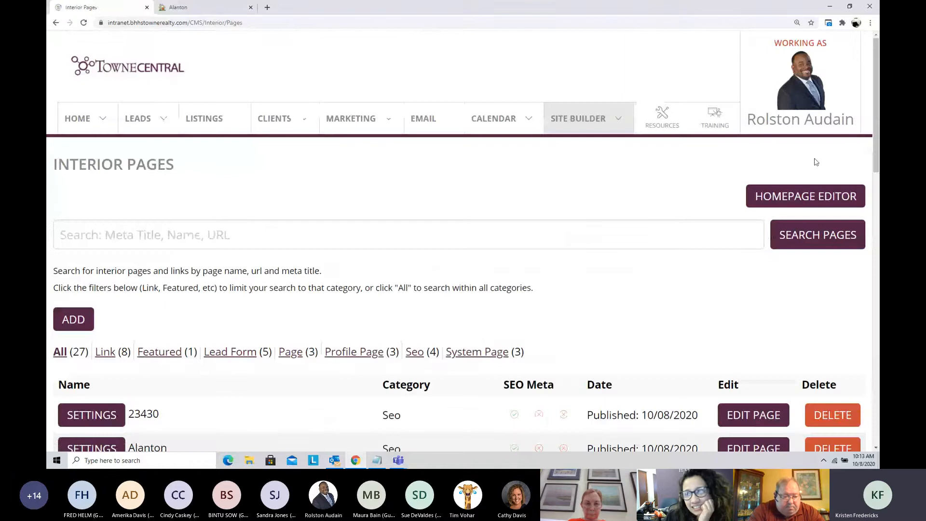
Step: Reduce the browser zoom to 125%
left_click(871, 23)
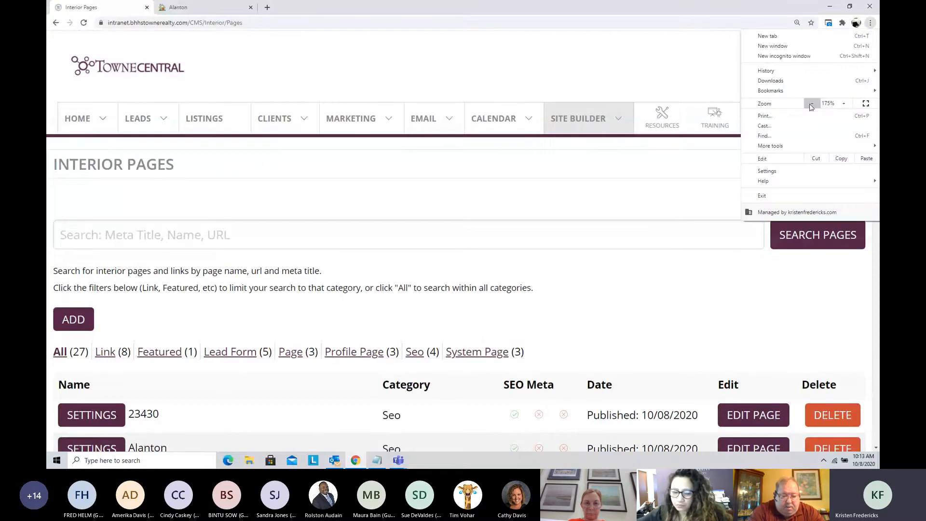
left_click(811, 105)
left_click(811, 104)
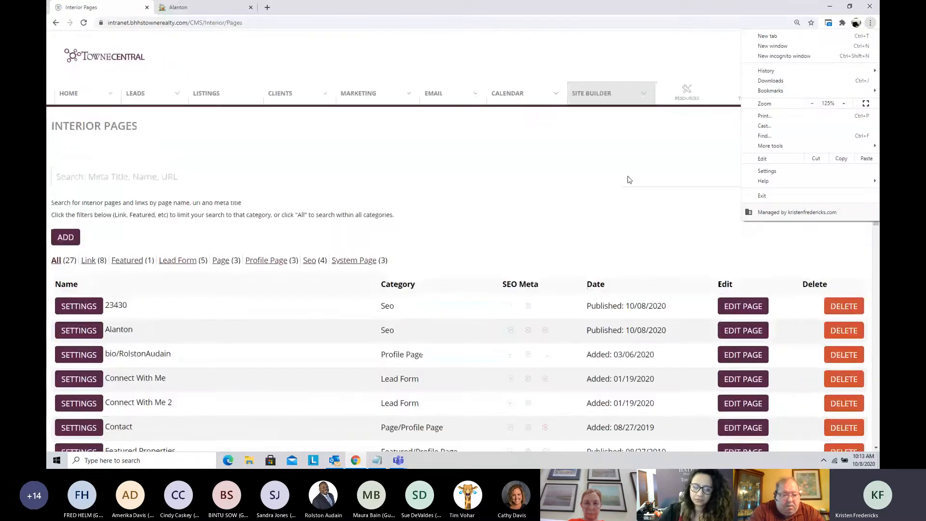
left_click(614, 216)
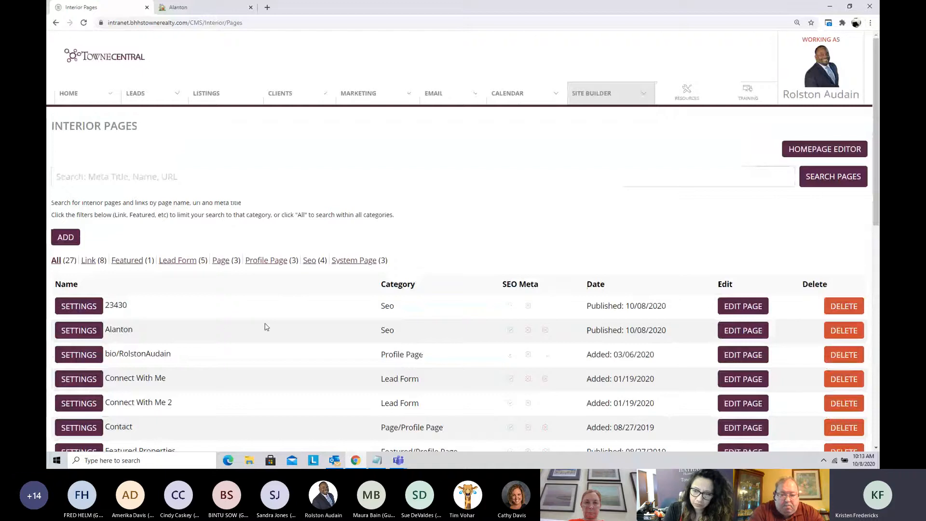
Step: Find page 23430 in the interior pages list, open it for editing and review its placeholder layout
scroll(235, 320, "down", 3)
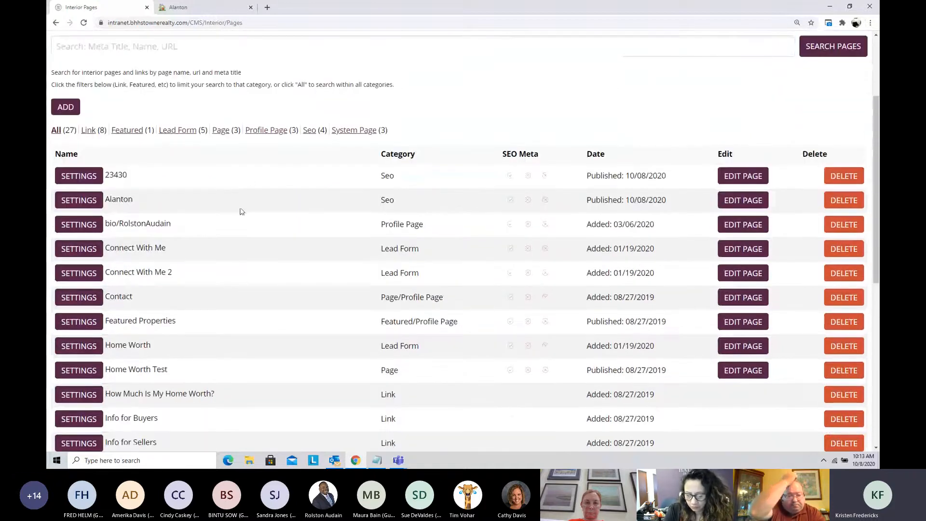
scroll(236, 270, "down", 3)
scroll(237, 275, "down", 5)
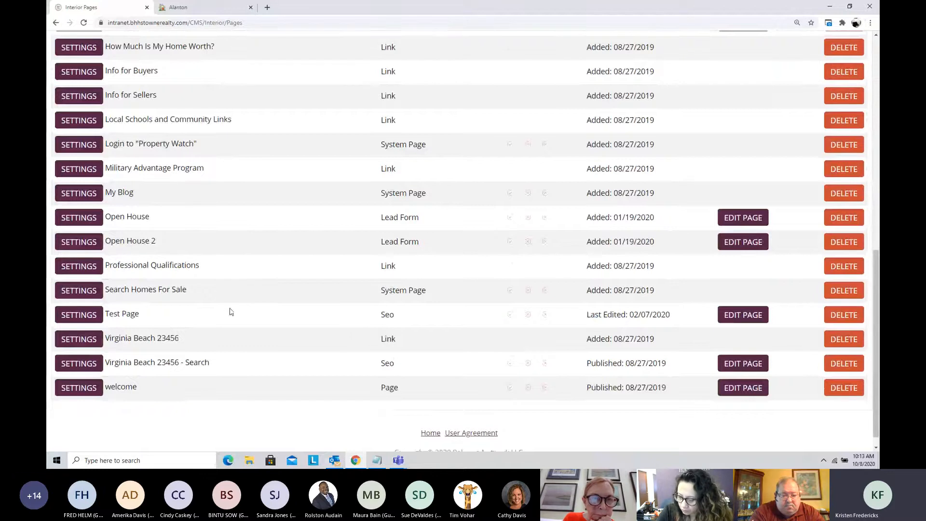
scroll(230, 312, "up", 7)
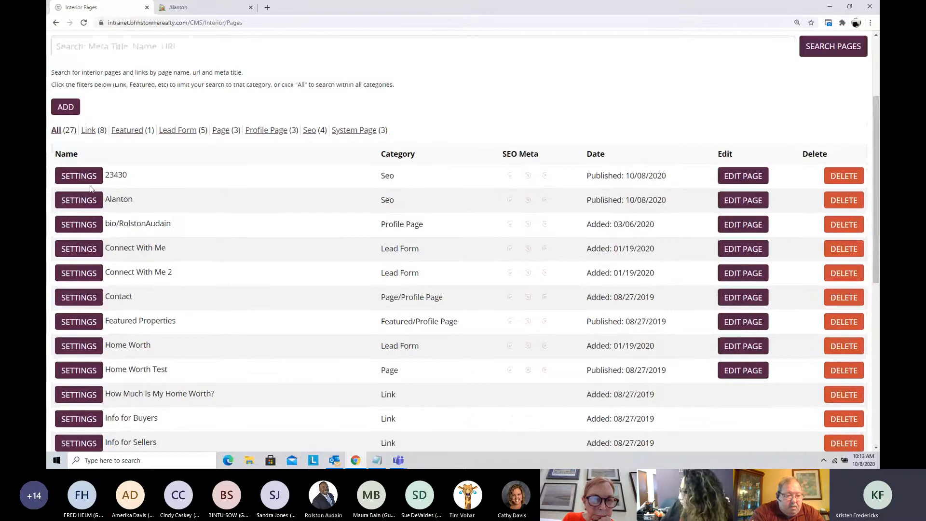
left_click(738, 176)
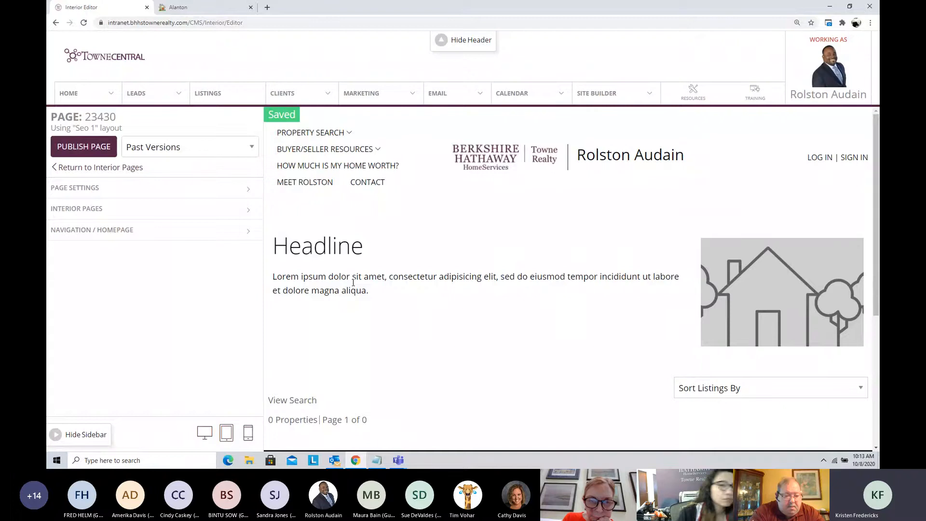
scroll(532, 311, "down", 3)
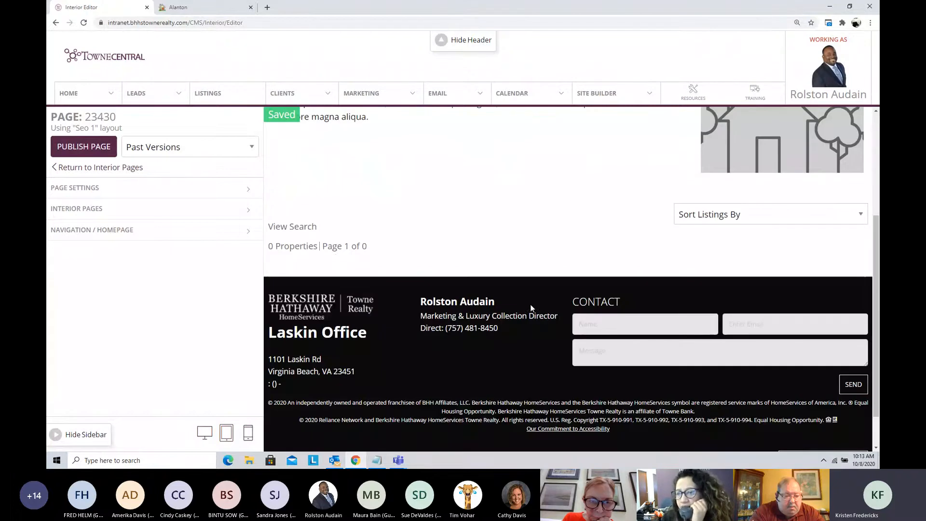
scroll(393, 235, "up", 3)
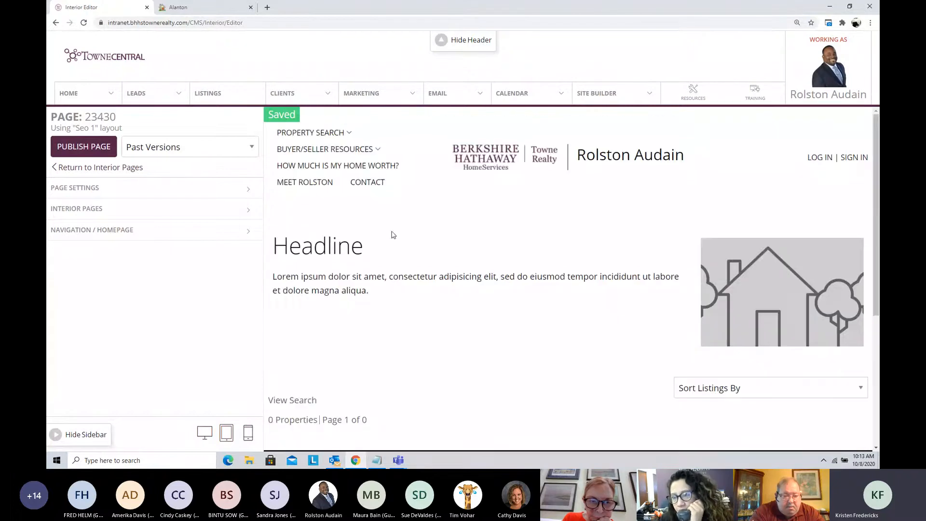
Step: Replace the page's placeholder headline with "View all Smithfield, VA Homes for Sale"
left_click(84, 211)
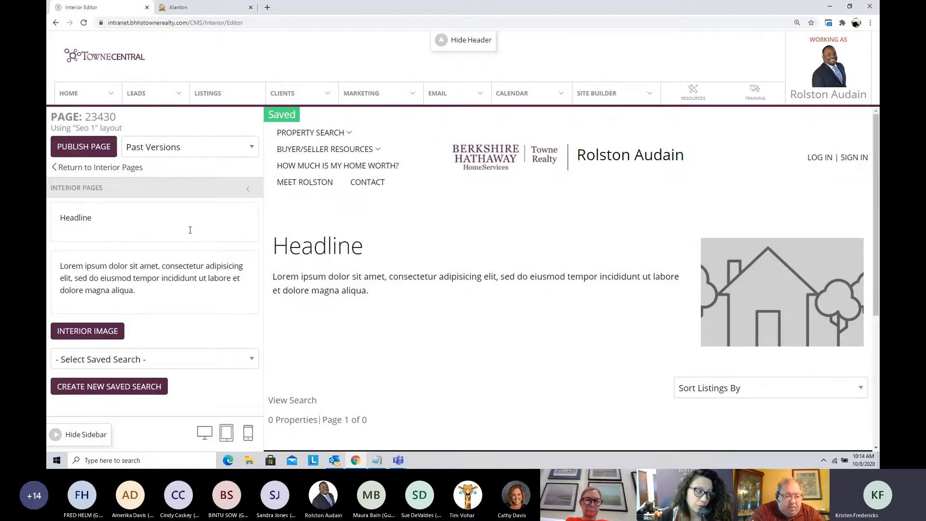
double_click(101, 221)
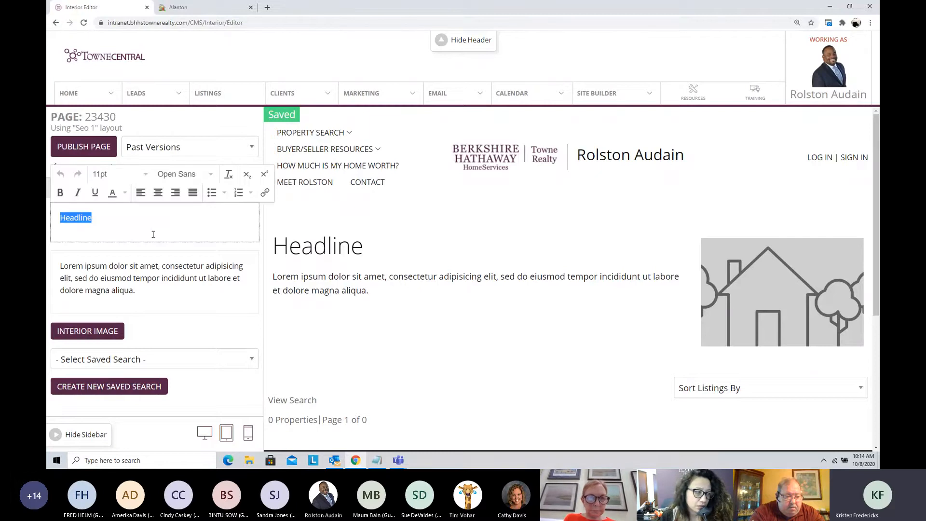
type("View all")
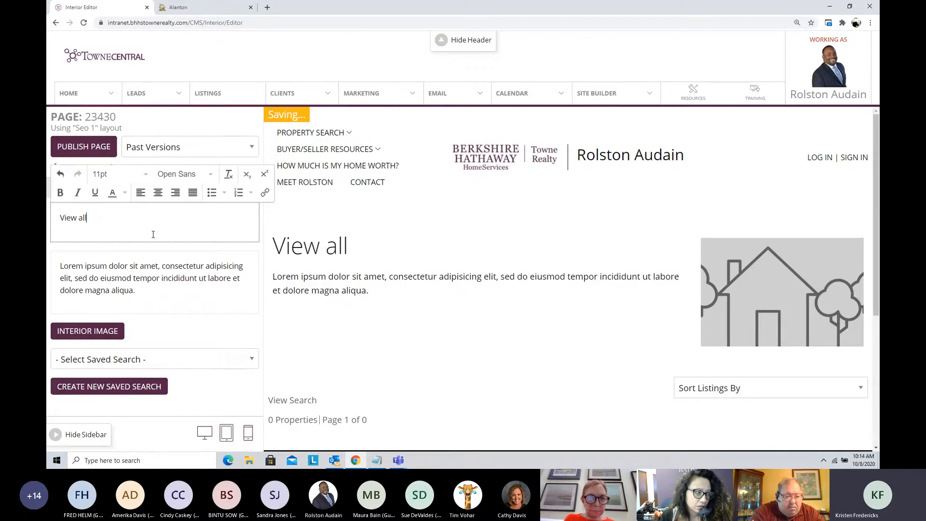
type(" Smithfield, V")
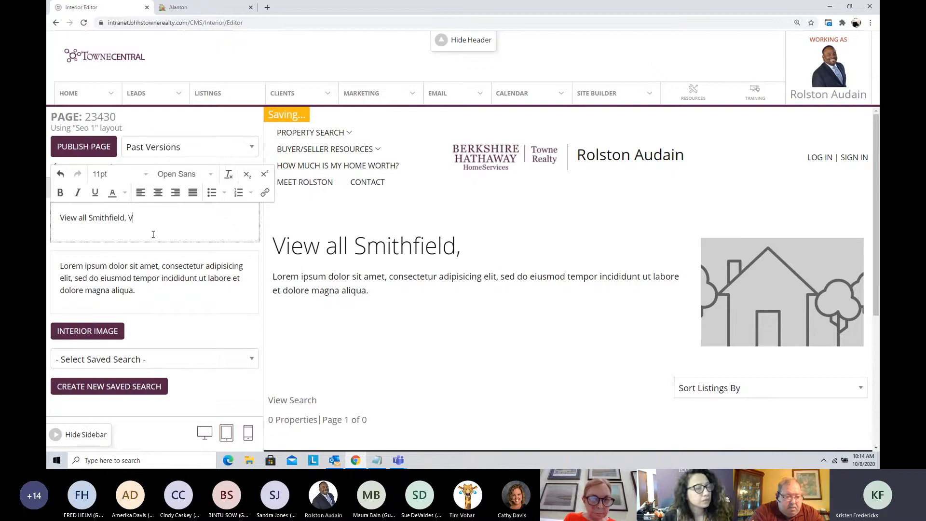
type("A Homes for Sale")
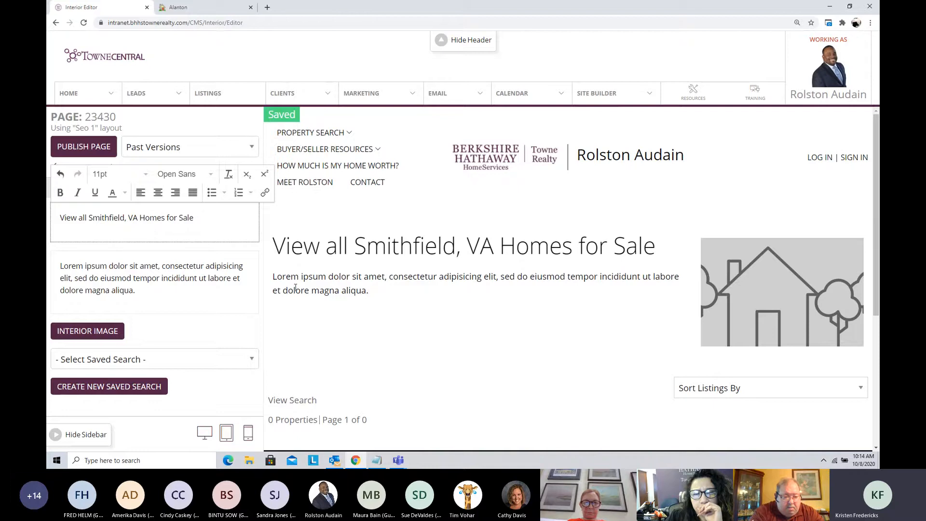
Step: Replace the page's placeholder description with "View all homes for sale in Smithfield, VA."
left_click_drag(273, 277, 374, 295)
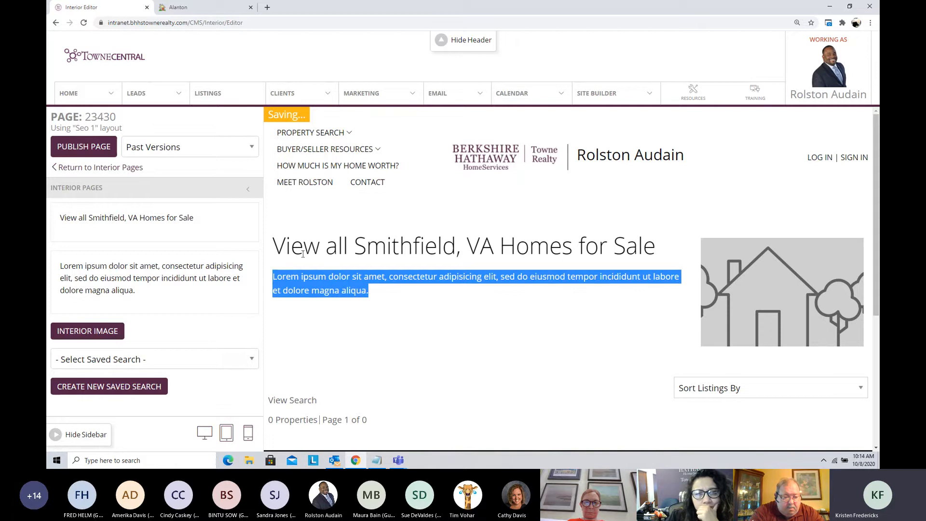
left_click_drag(277, 246, 665, 250)
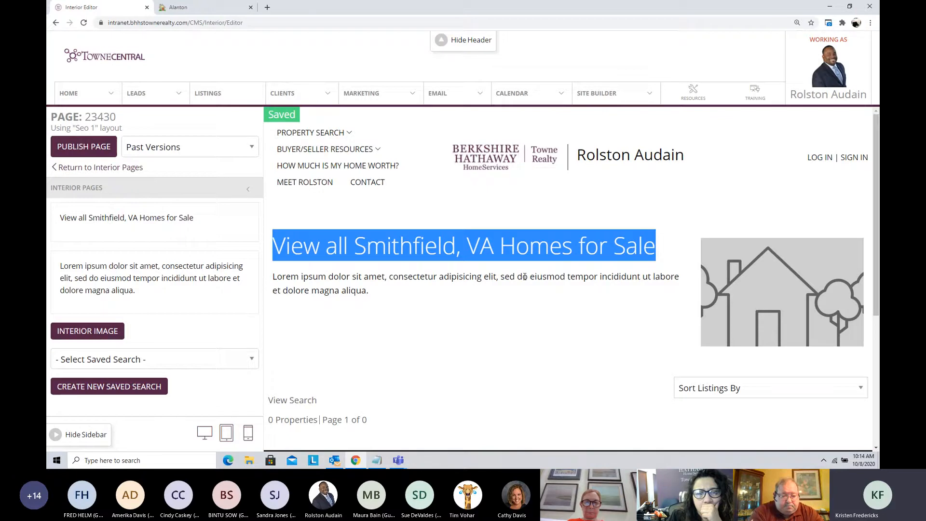
left_click(94, 278)
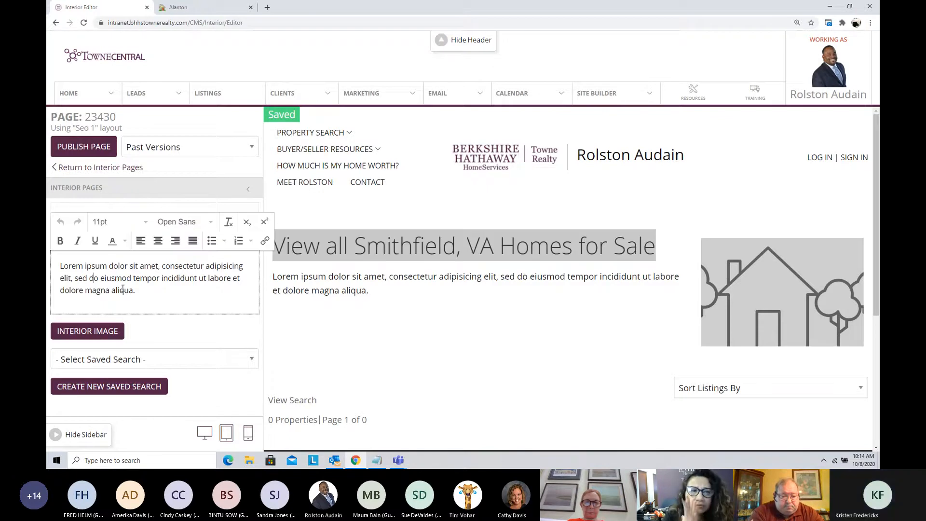
left_click_drag(141, 291, 53, 261)
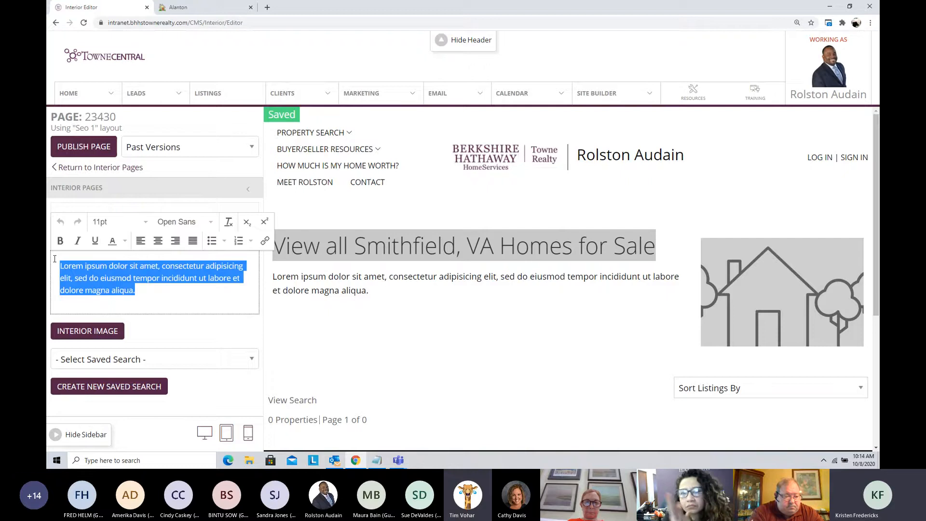
key("Delete")
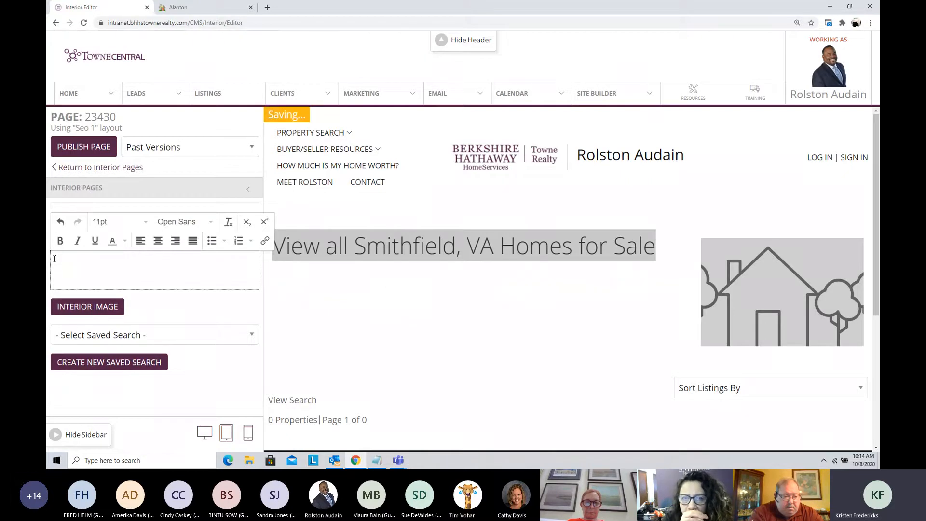
type("View")
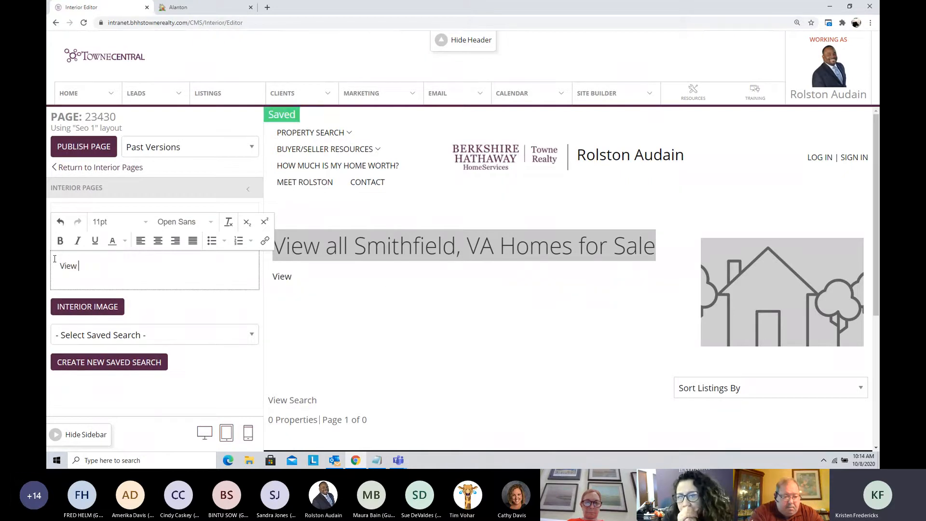
type(" all homes for sal")
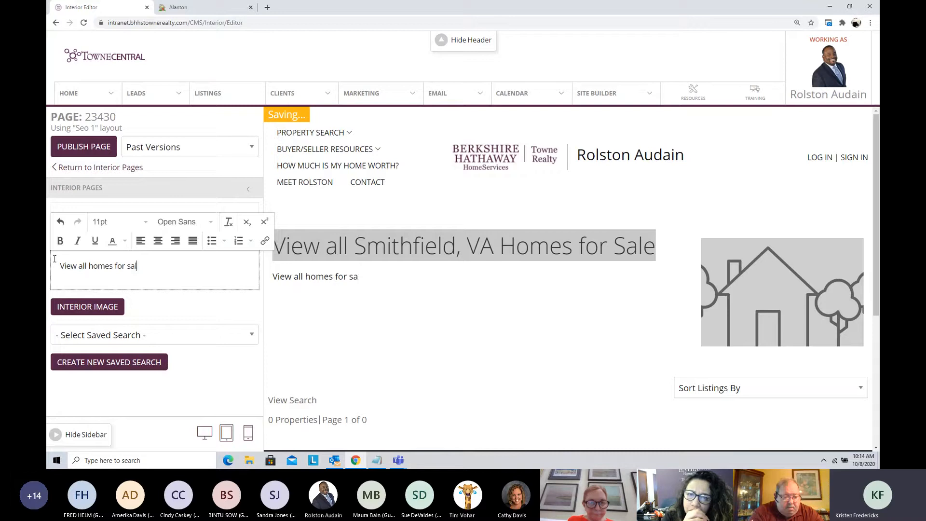
type("e in Smithfield")
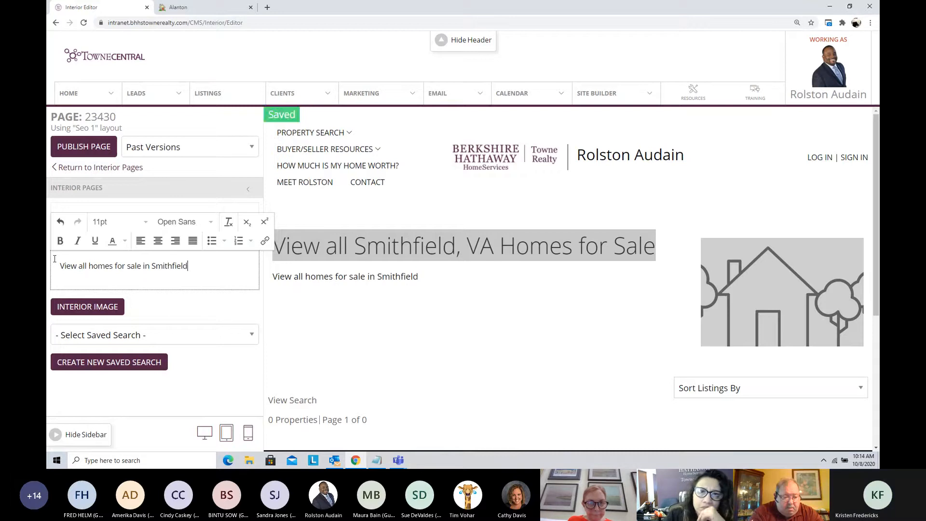
type(", VA")
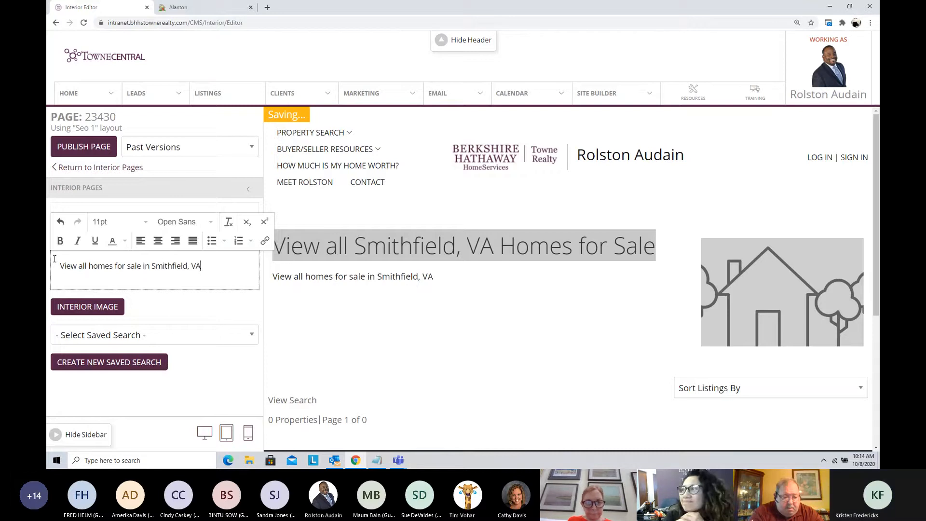
type(".")
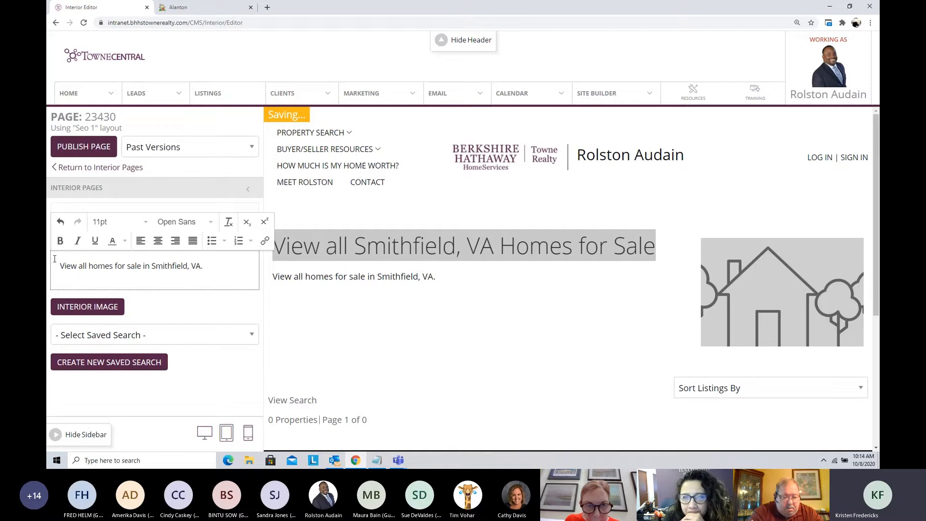
type(" Conta")
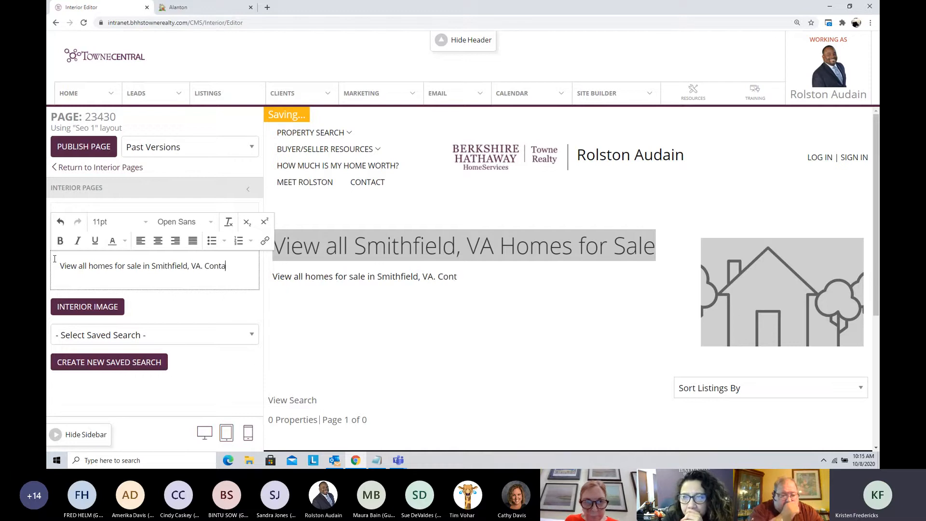
type("ct me")
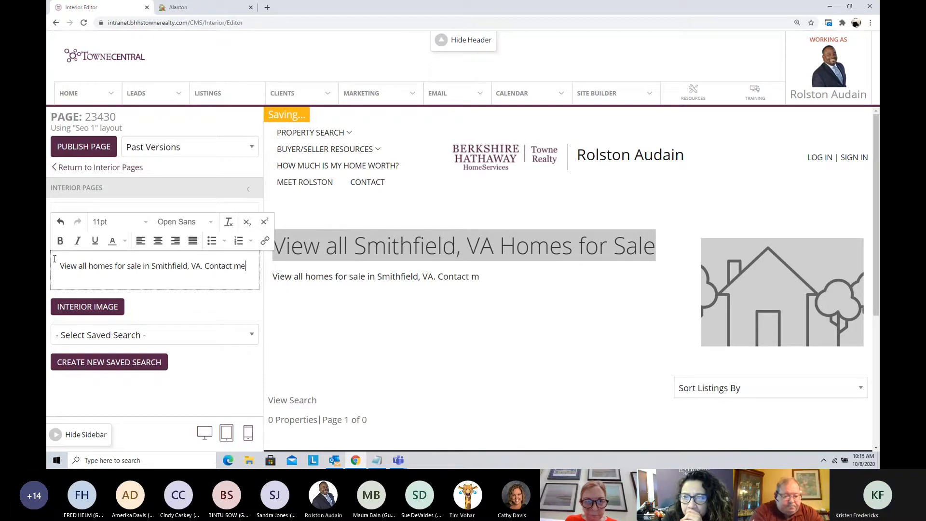
type(" to")
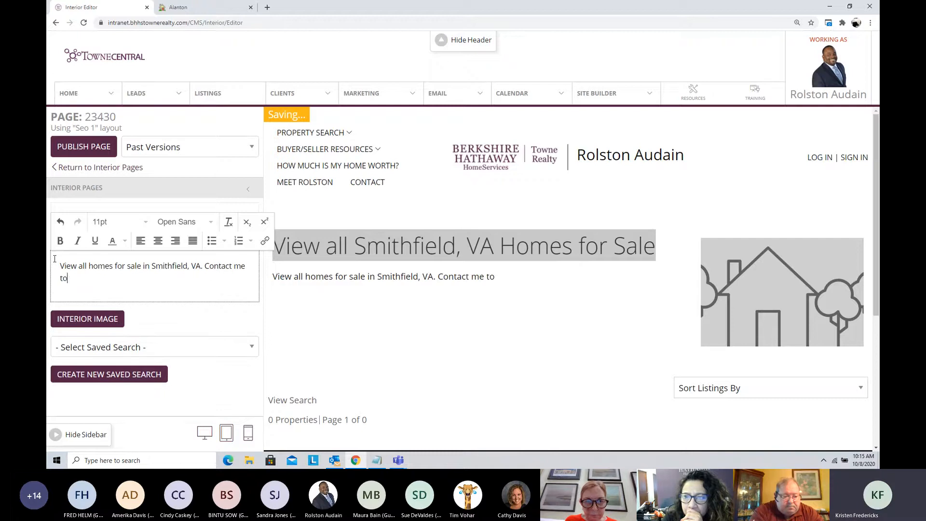
type(" view any ")
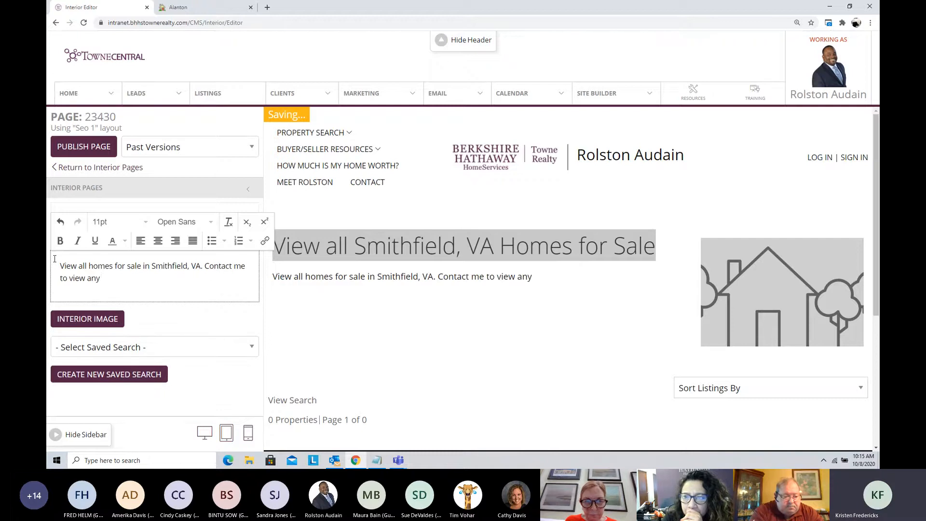
type("home on this pa")
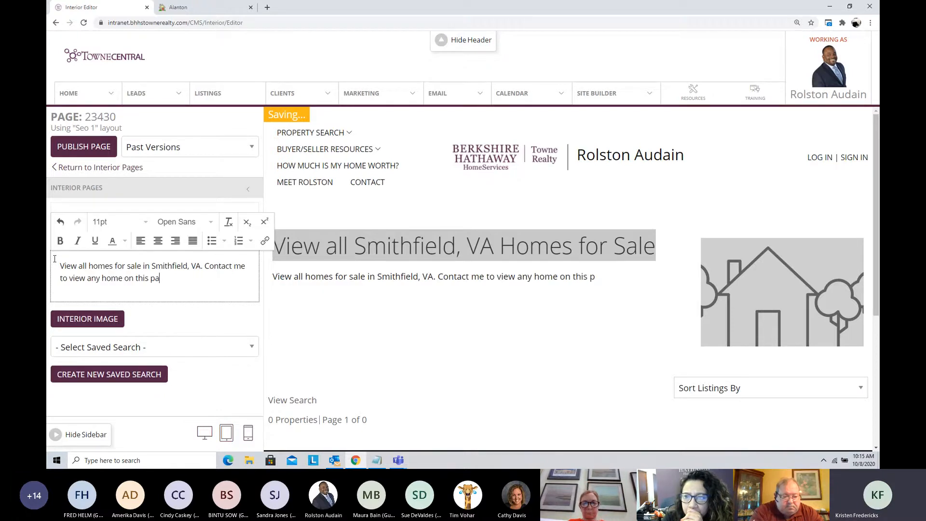
type("ge.")
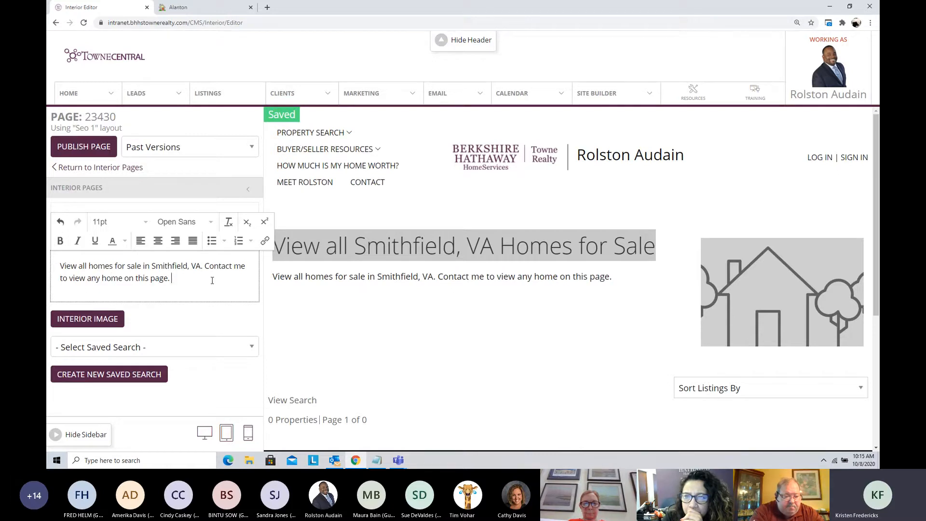
Step: Open the contact form page on the agent's public website and copy its web address
left_click(175, 8)
scroll(300, 126, "up", 3)
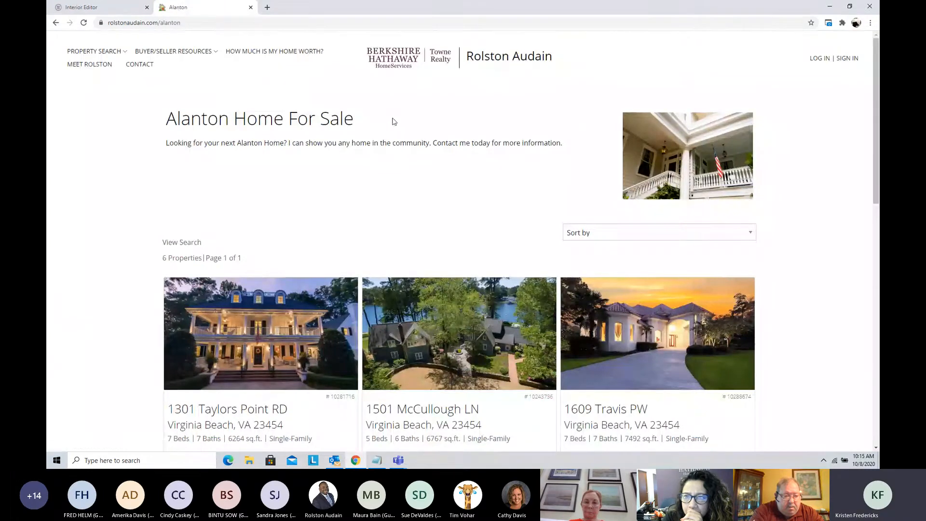
left_click(139, 66)
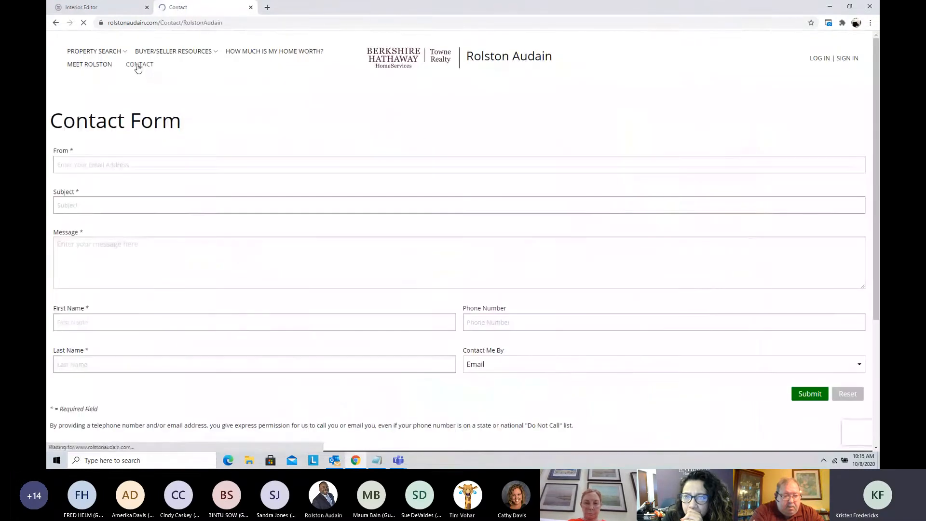
left_click(189, 24)
key("ctrl+c")
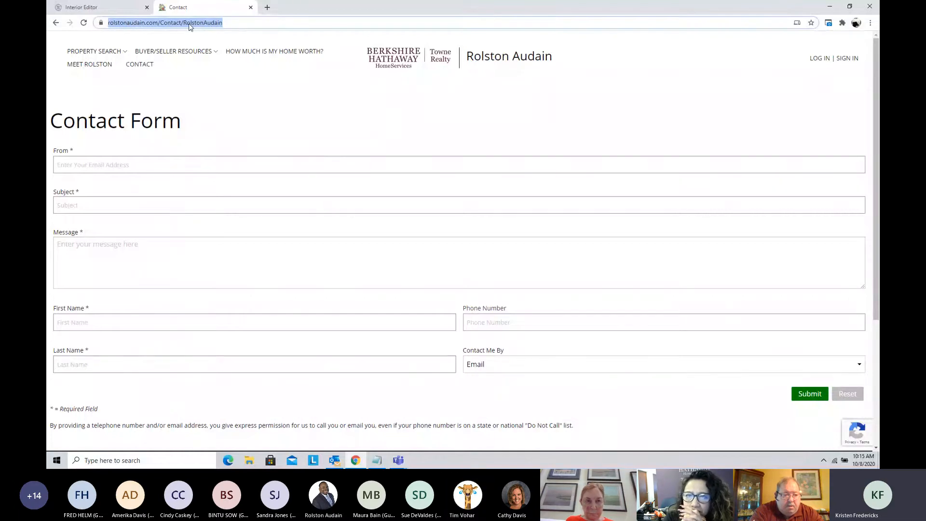
Step: Link the words "Contact me" in the 23430 page description to the copied contact form address
left_click(105, 8)
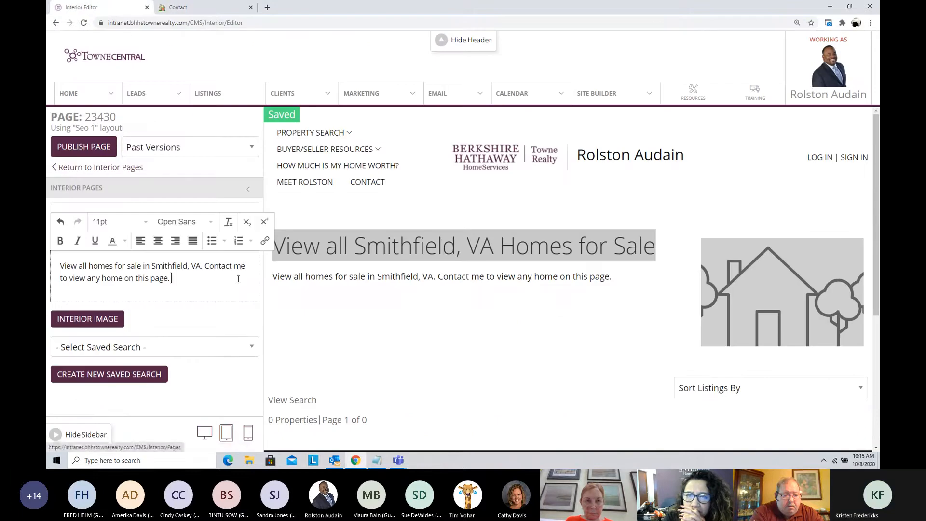
left_click_drag(246, 266, 213, 266)
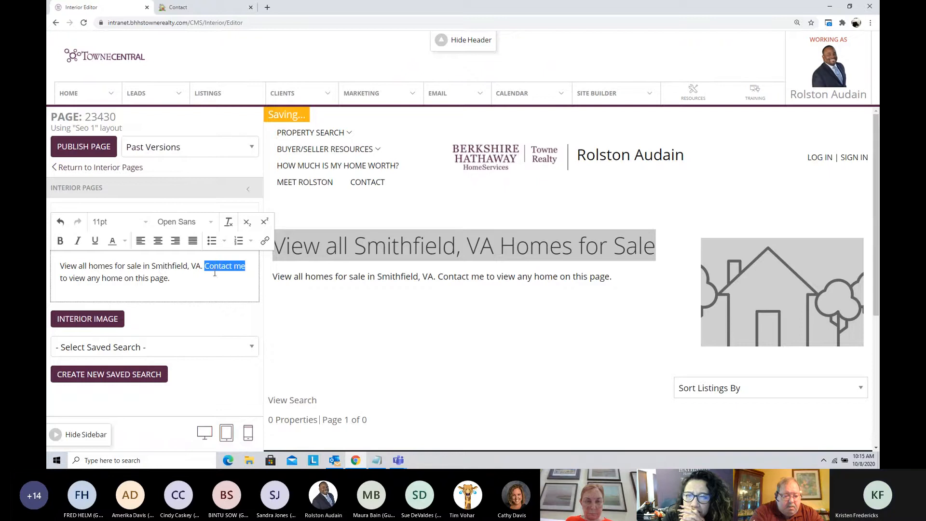
left_click(266, 243)
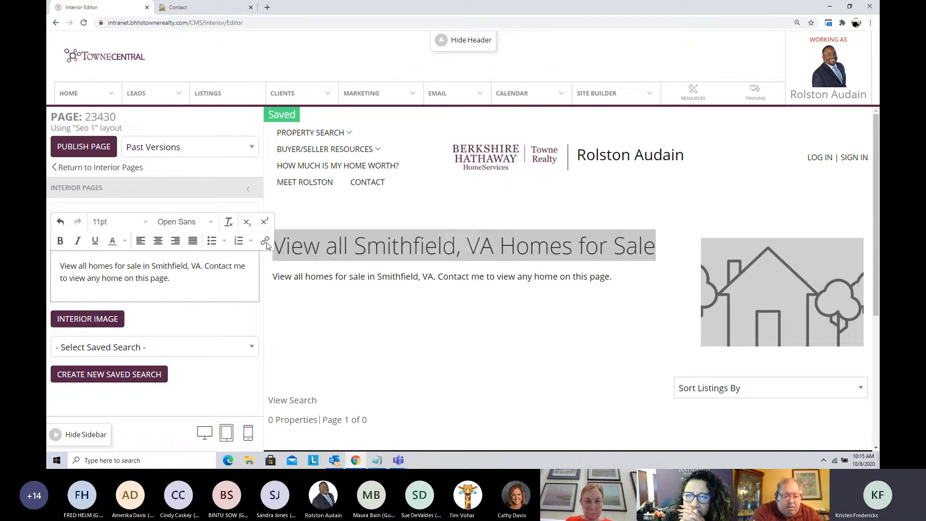
key("ctrl+v")
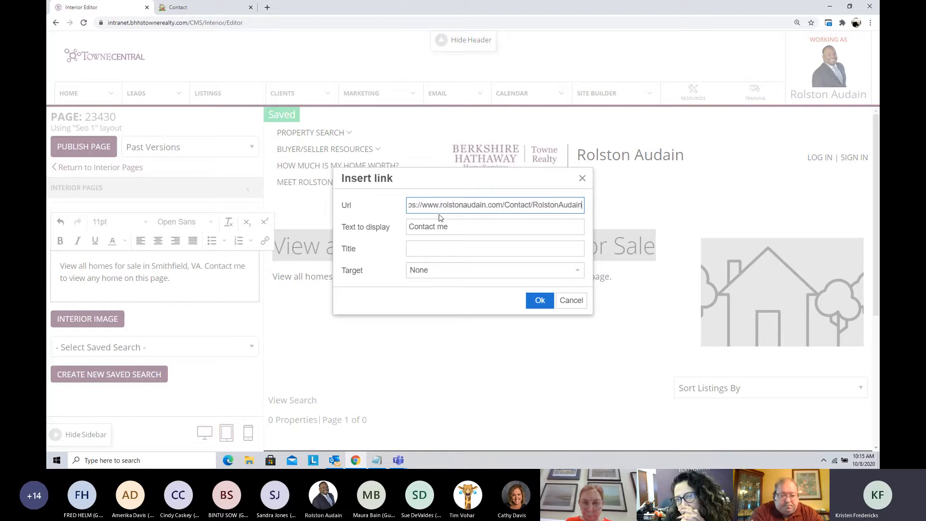
left_click(540, 301)
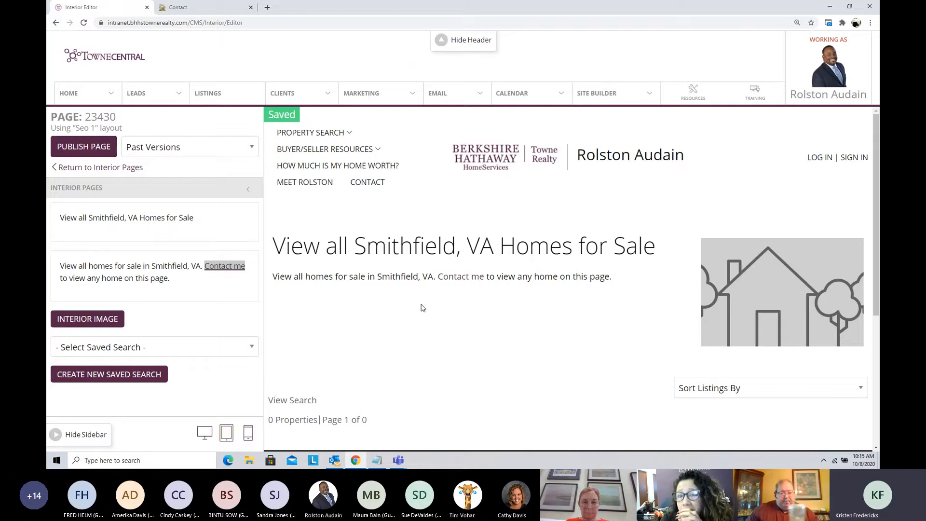
Step: Set the interior image to the American Flag Series company photo of flags along a street with red autumn trees
scroll(420, 308, "down", 1)
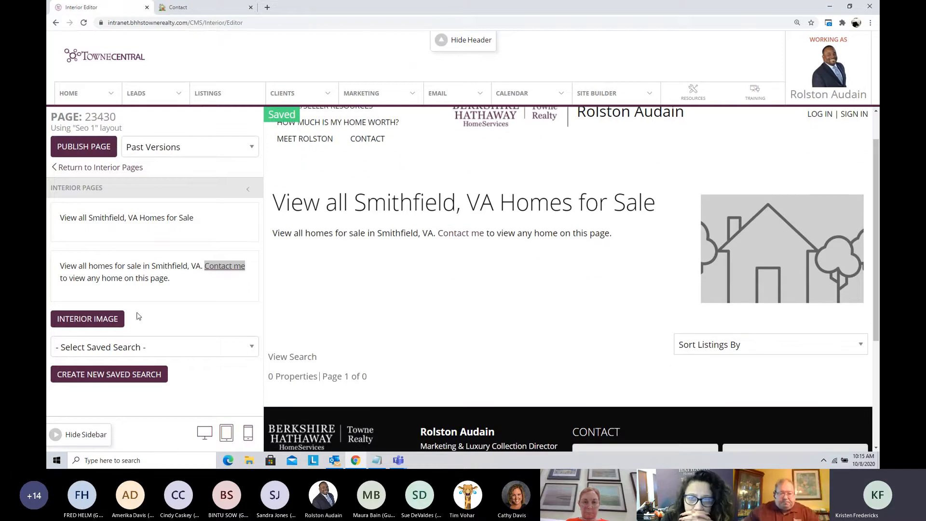
left_click(74, 320)
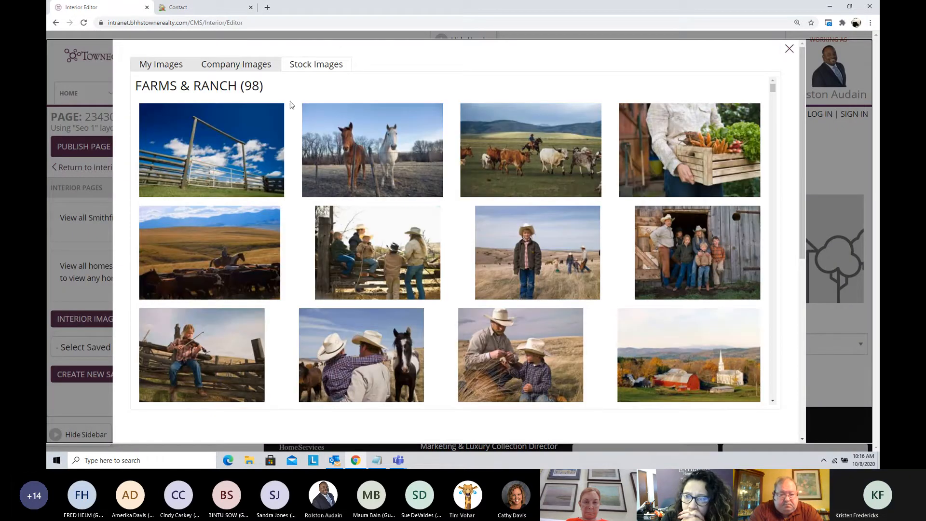
left_click(233, 65)
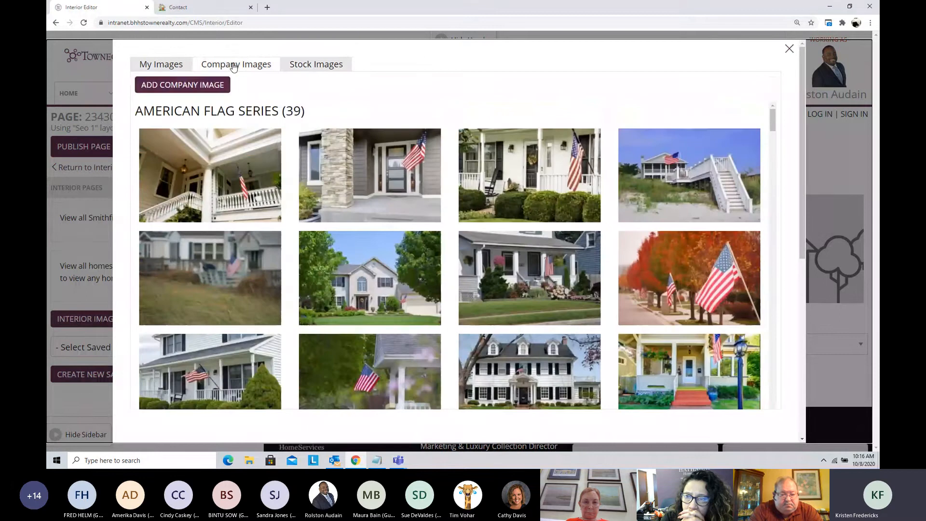
left_click(683, 283)
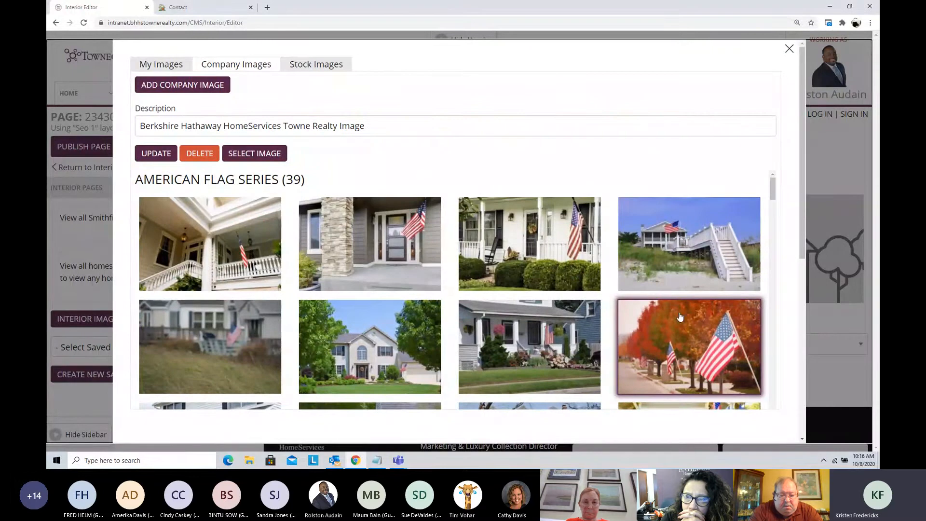
left_click(264, 155)
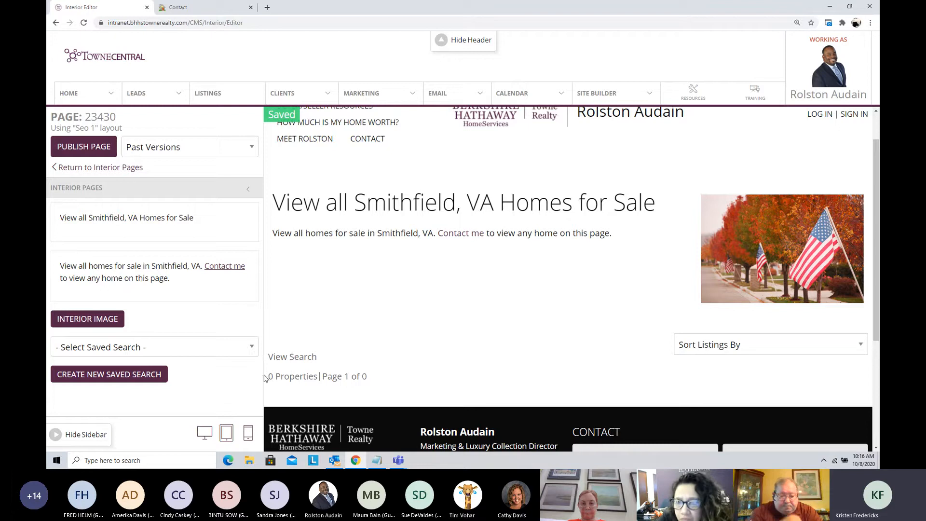
Step: Start creating a new saved search from the 23430 page and search the listings for ZIP code 23430
left_click(196, 353)
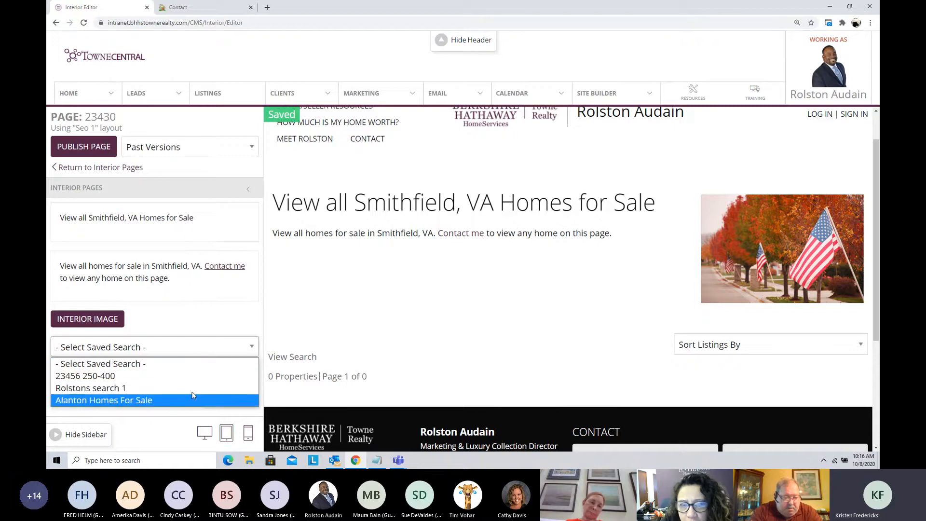
left_click(193, 364)
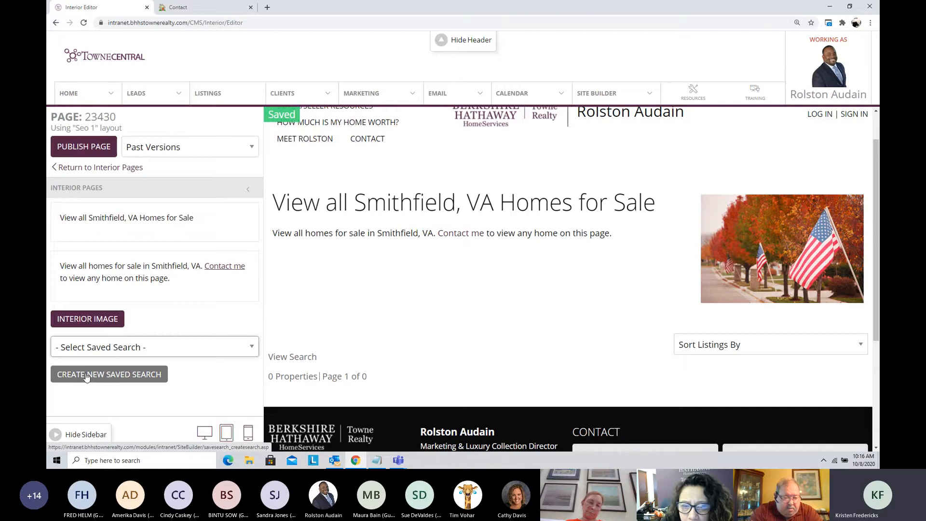
left_click(123, 379)
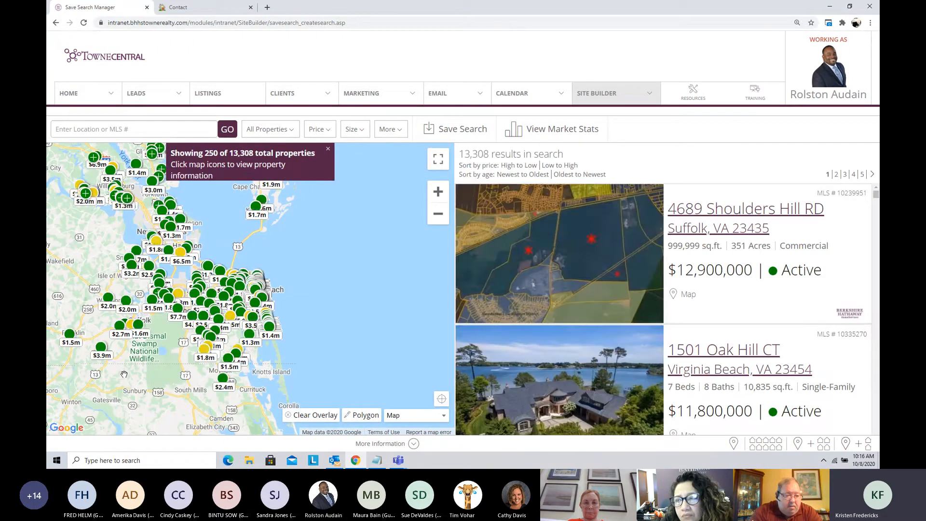
left_click(328, 151)
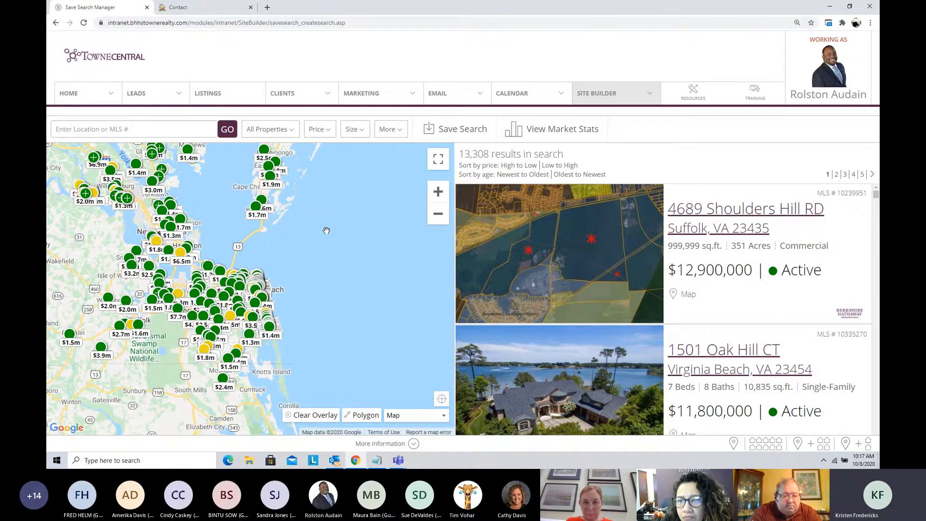
left_click(86, 129)
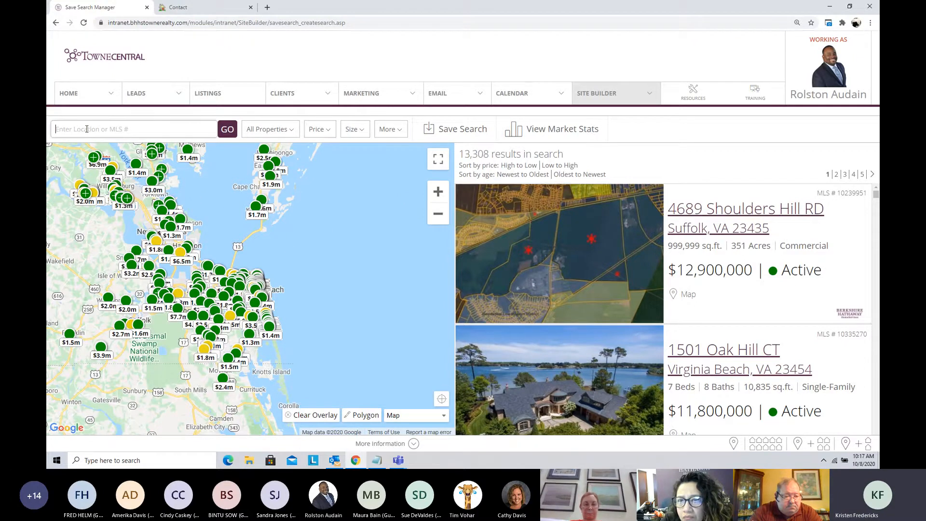
type("23430")
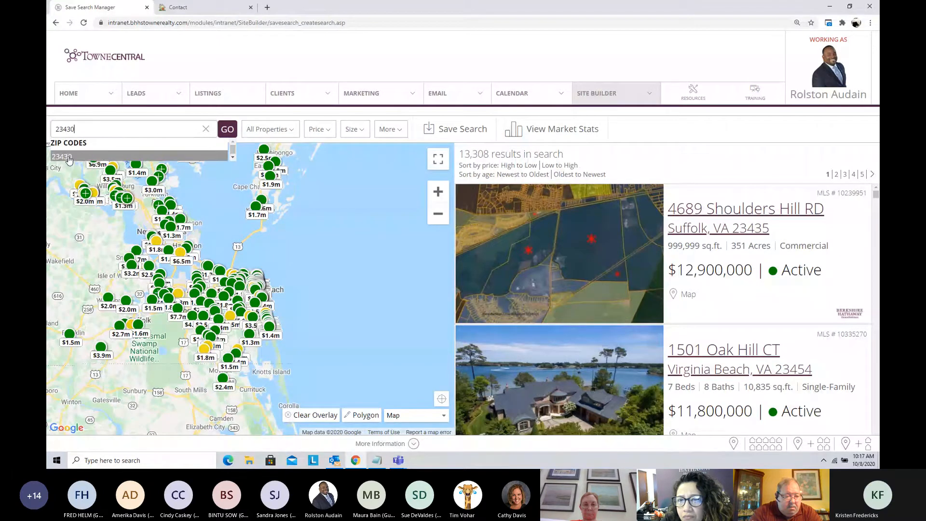
left_click(228, 129)
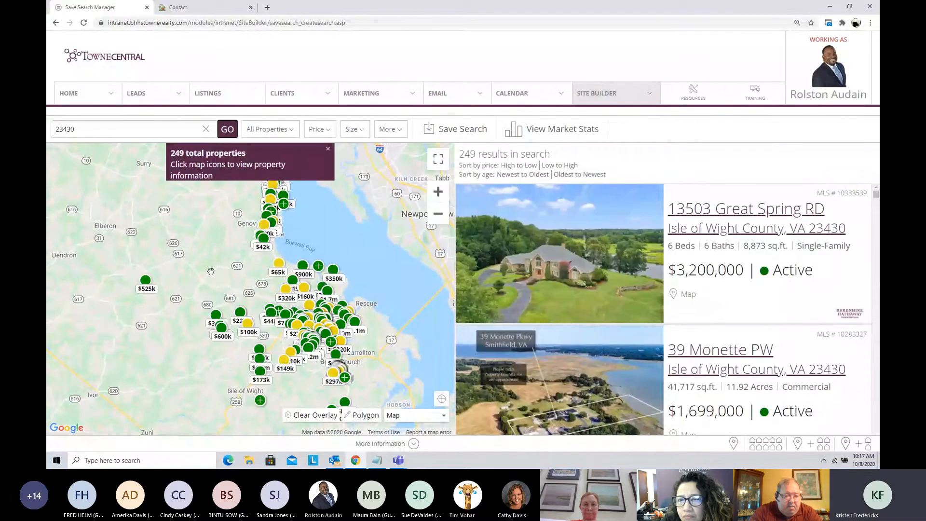
Step: Filter the search to For Sale single-family, condo and multi-family properties, excluding vacant land, commercial and rental
left_click(286, 131)
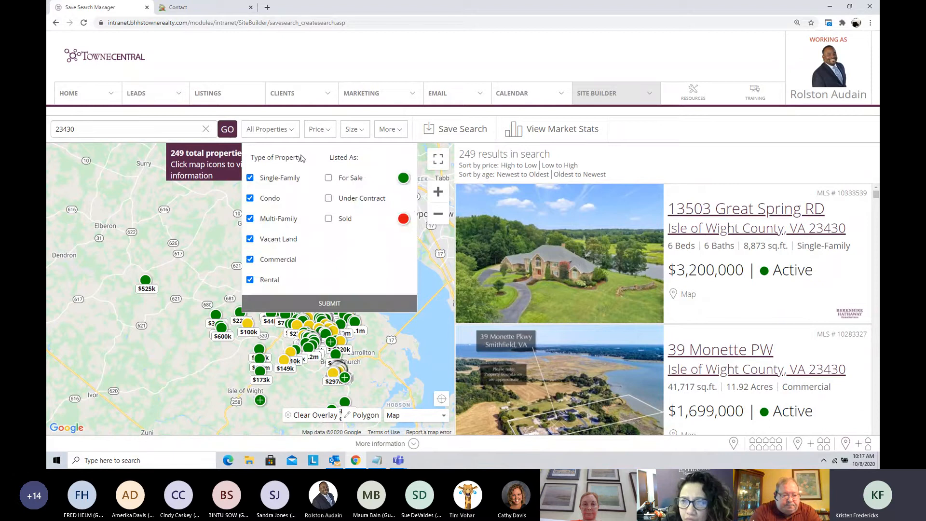
left_click(328, 178)
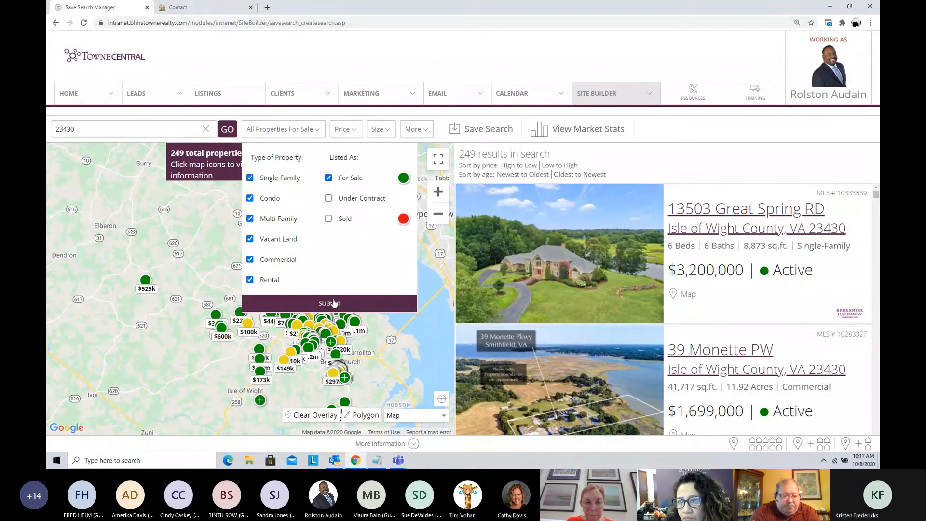
left_click(250, 280)
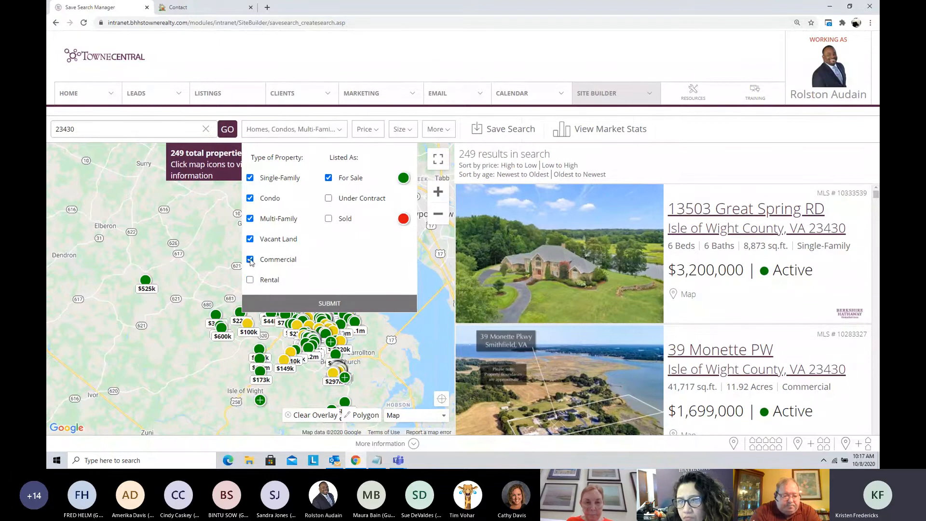
left_click(251, 240)
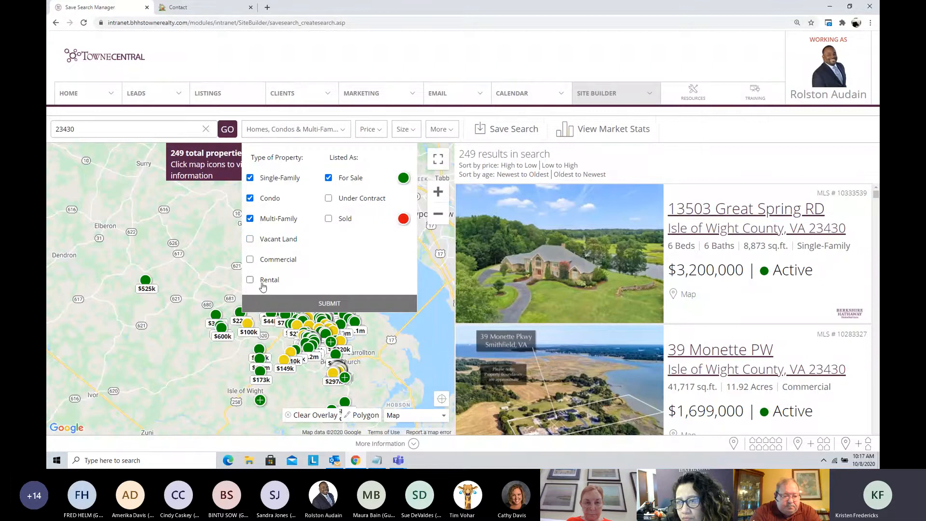
left_click(329, 304)
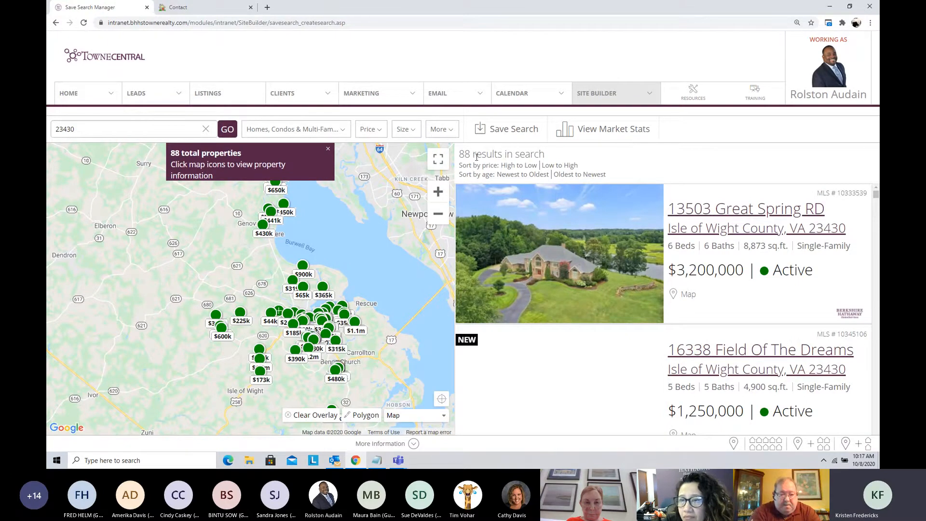
Step: Save the search for My Website under the name "Smithfield Homes for Sale" and go to the Saved Search Manager
left_click(498, 131)
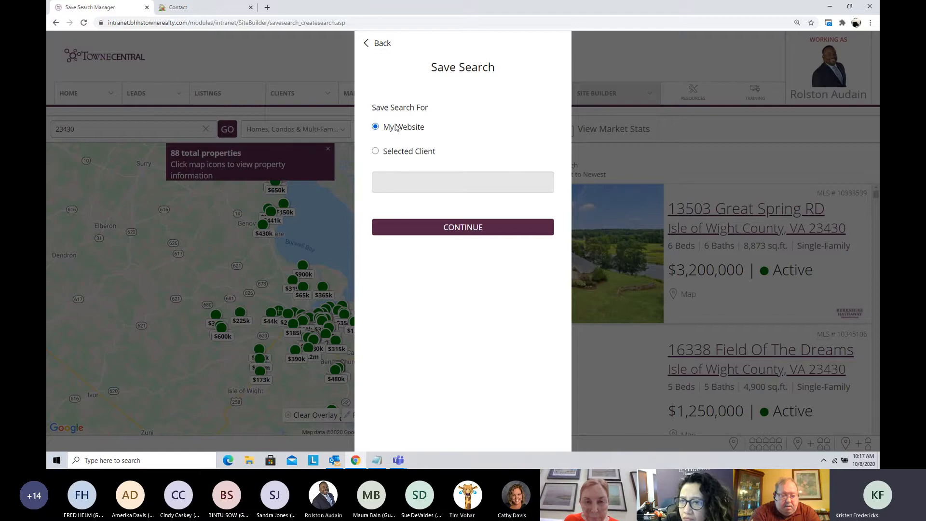
left_click(477, 229)
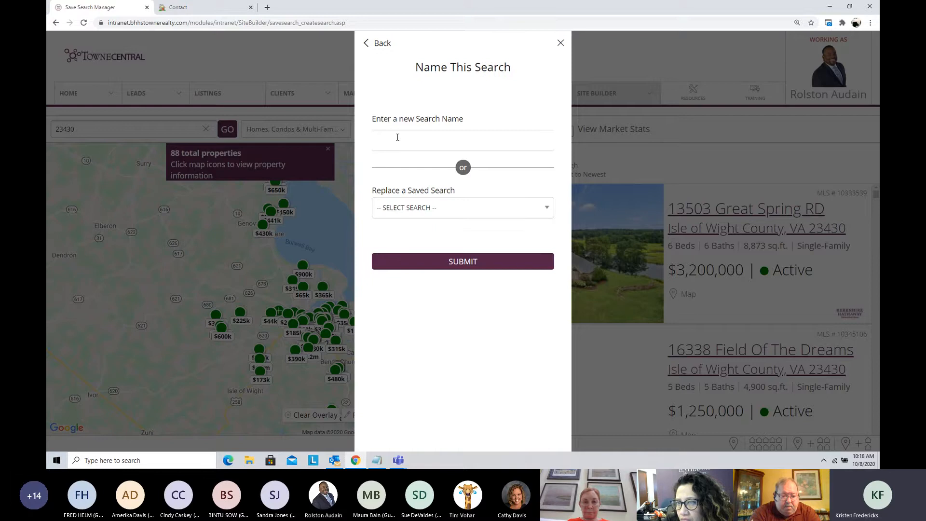
left_click(397, 137)
type("SMITHFI")
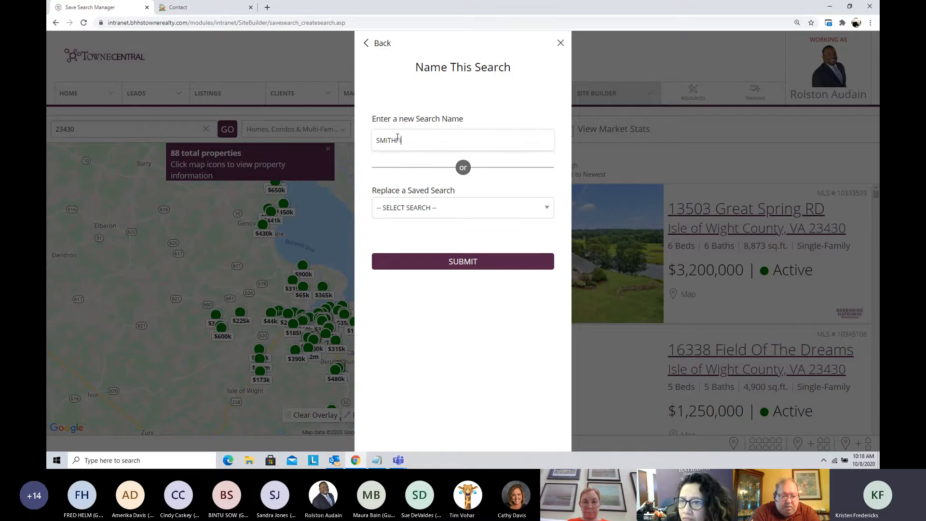
type("ELD HOMES FOR SALE")
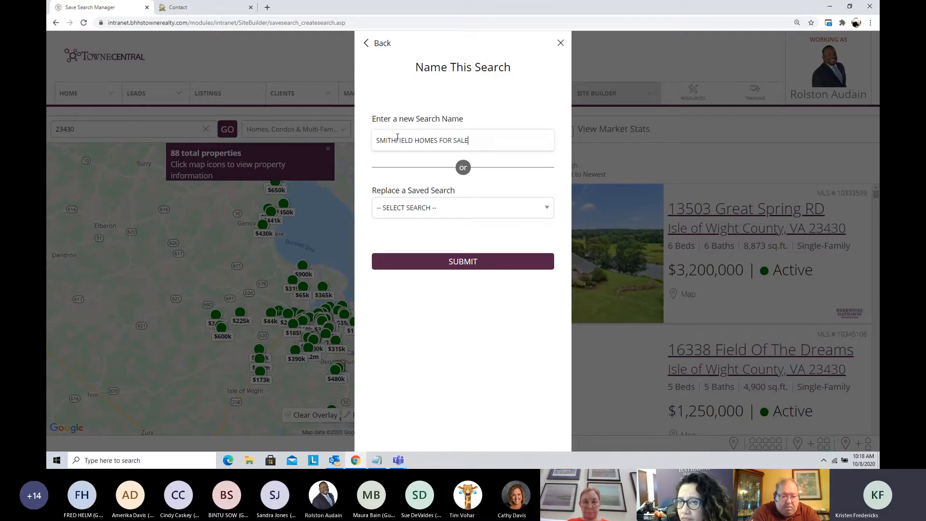
left_click(459, 262)
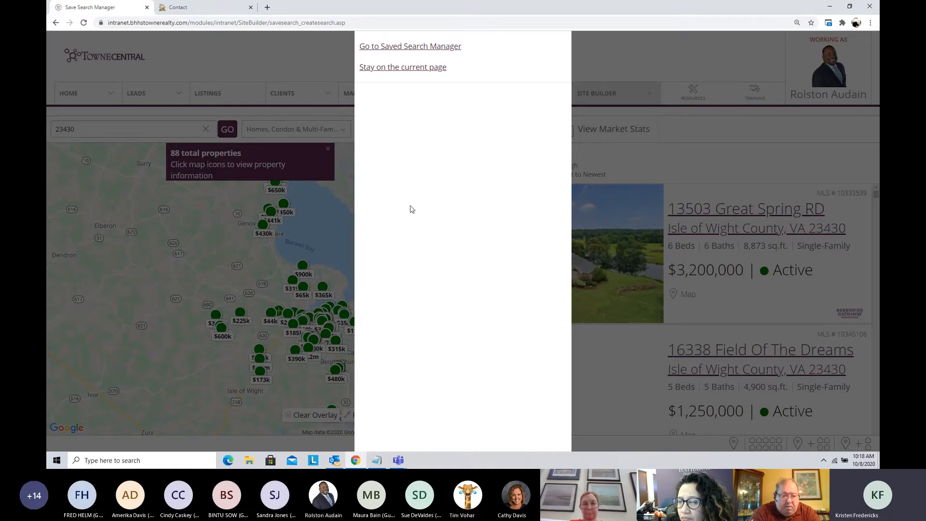
left_click(402, 46)
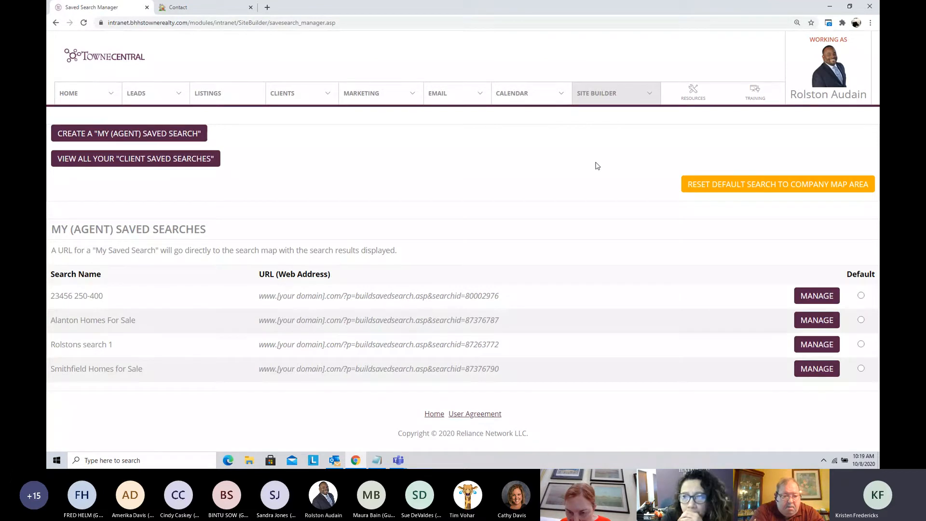
Step: Reopen the 23430 interior page for editing and set its saved search to Smithfield Homes for Sale
left_click(608, 100)
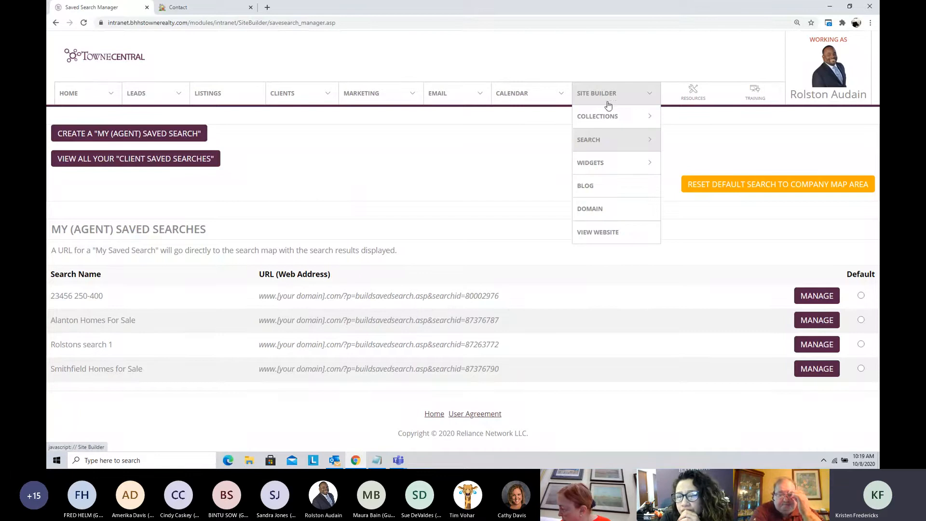
mouse_move(611, 116)
left_click(694, 164)
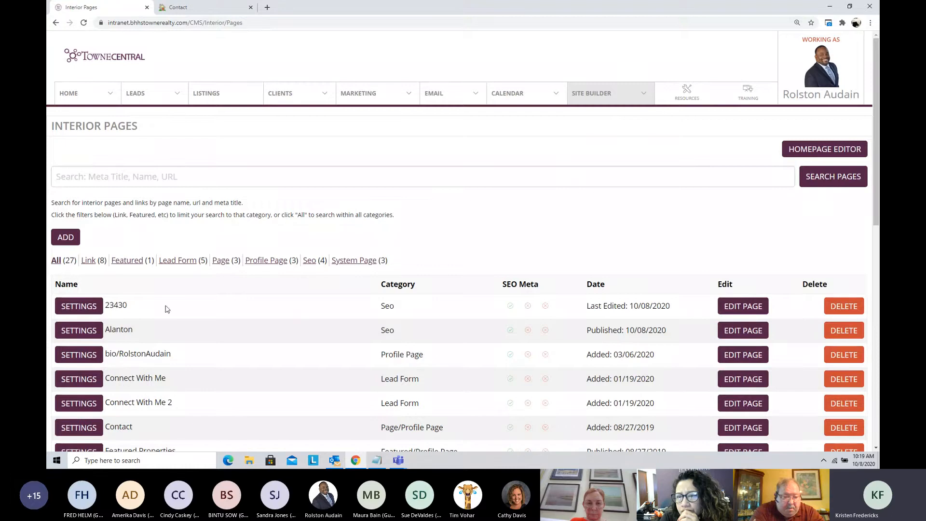
left_click(743, 309)
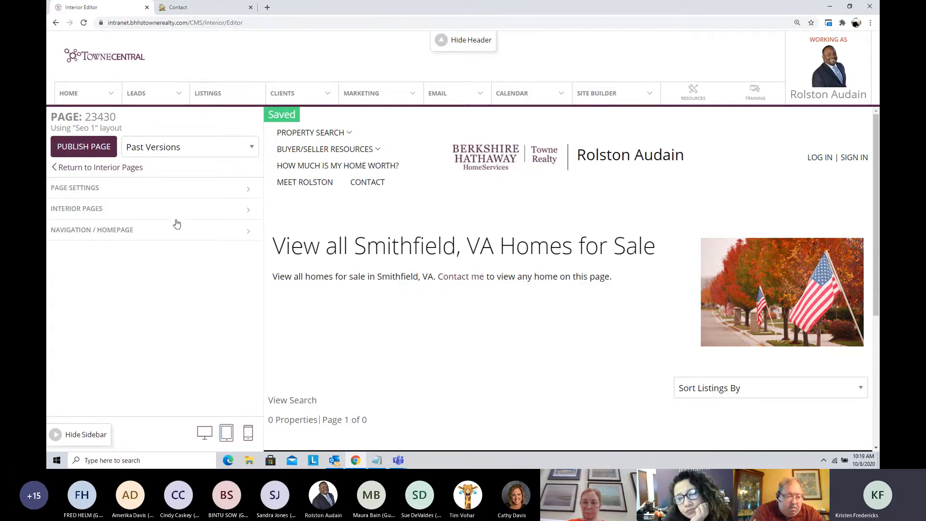
left_click(126, 212)
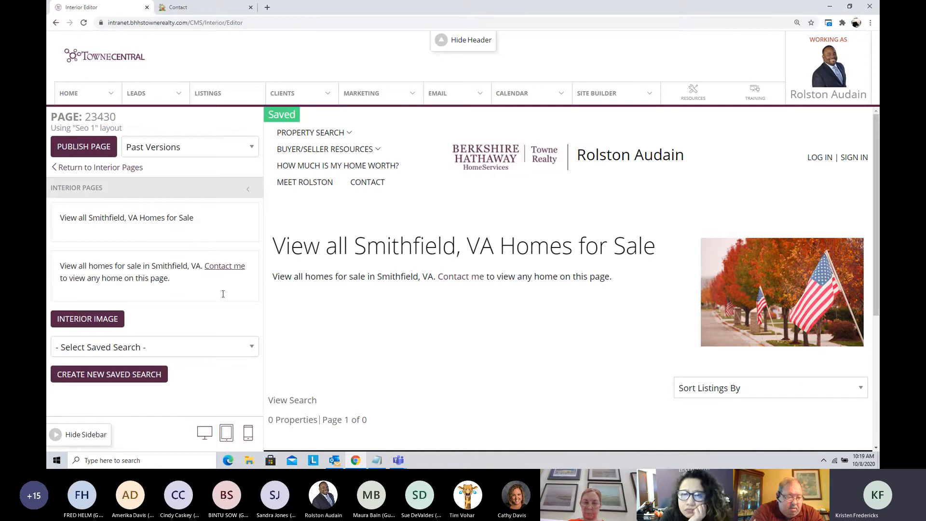
left_click(222, 349)
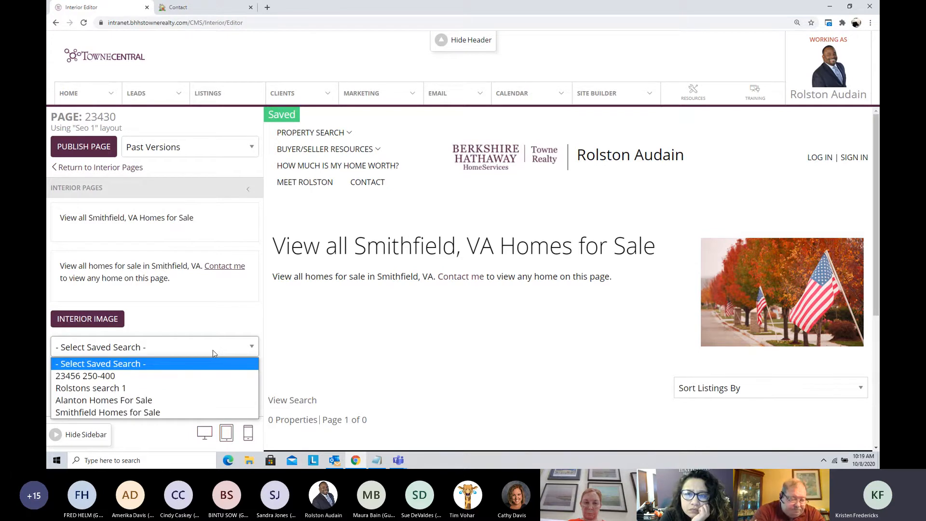
left_click(192, 411)
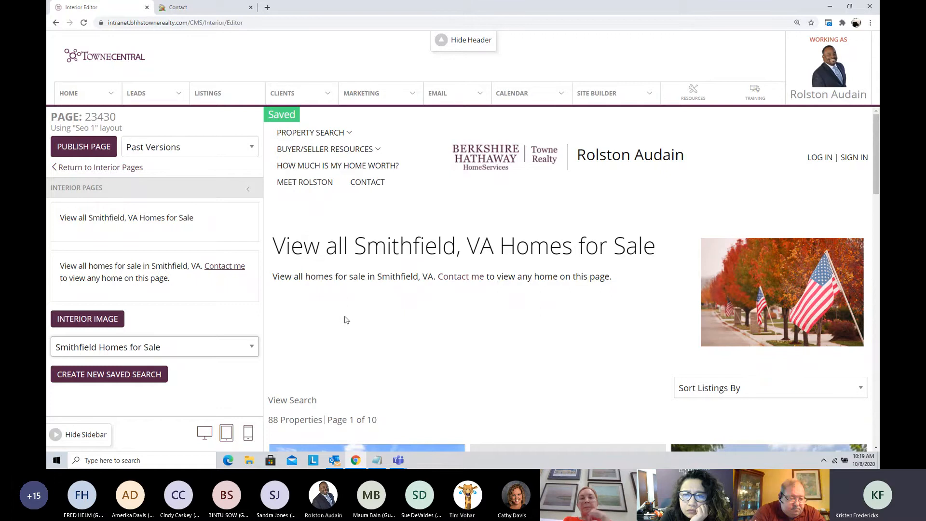
Step: Look through the property listings in the preview of the 23430 page
scroll(344, 321, "down", 2)
scroll(345, 320, "down", 1)
scroll(345, 299, "down", 3)
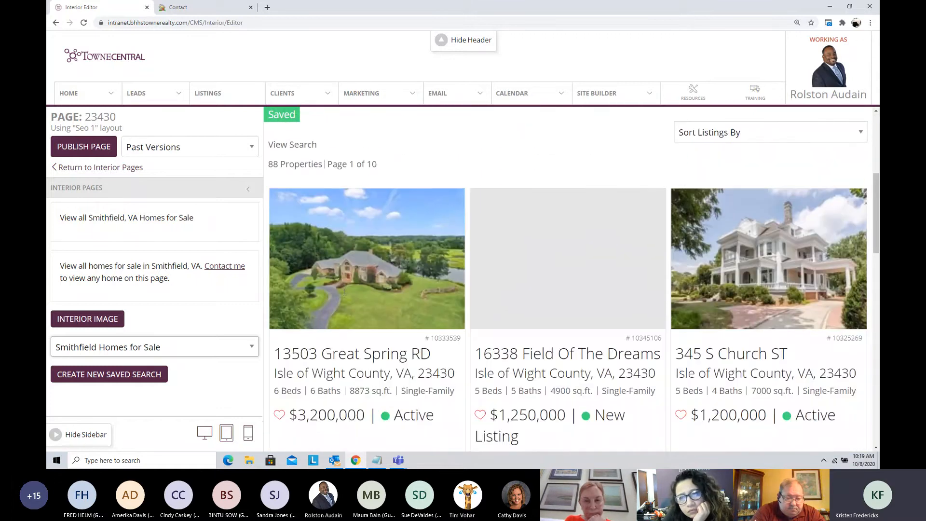
scroll(344, 292, "down", 8)
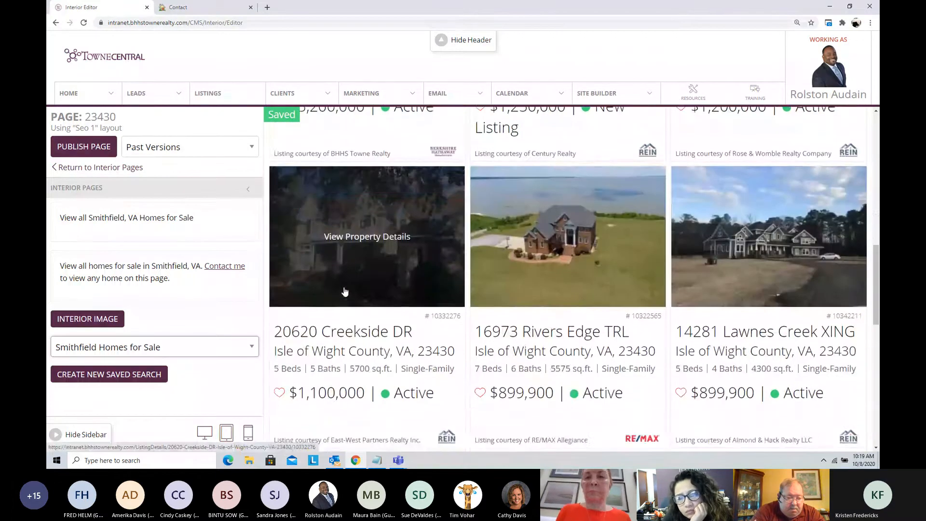
scroll(345, 290, "down", 2)
scroll(344, 289, "down", 3)
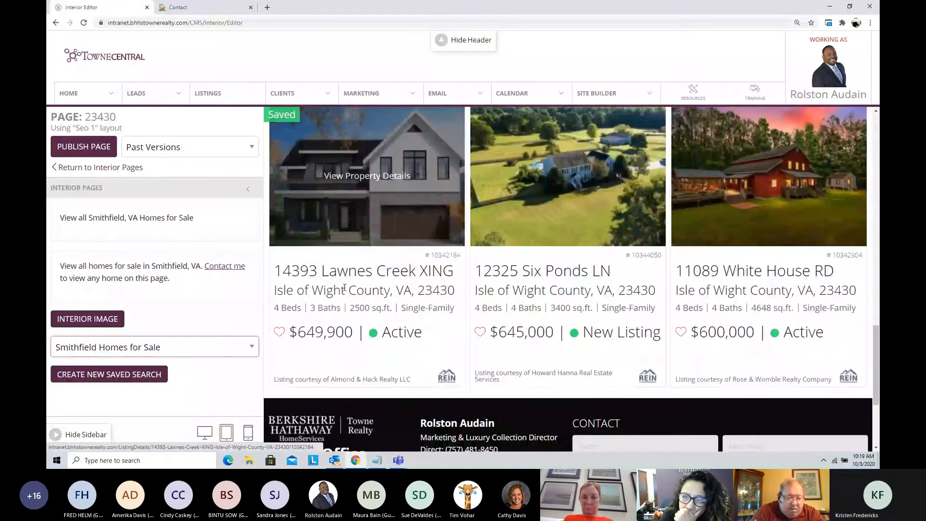
scroll(345, 289, "up", 8)
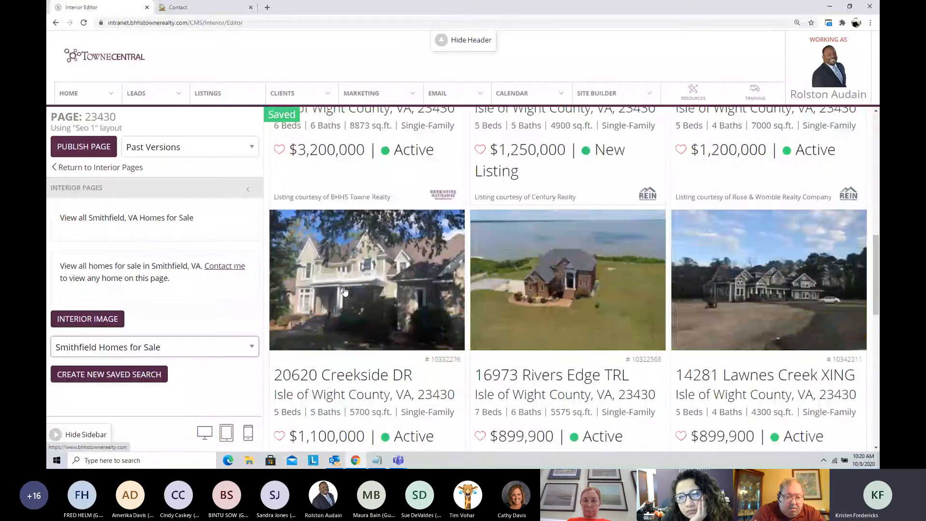
scroll(345, 292, "up", 10)
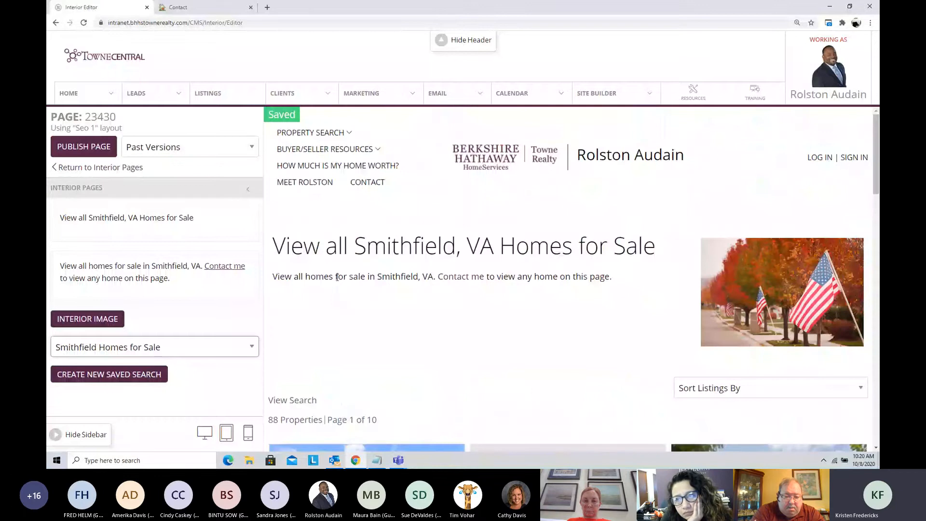
Step: Publish the 23430 page
left_click(85, 152)
left_click(505, 79)
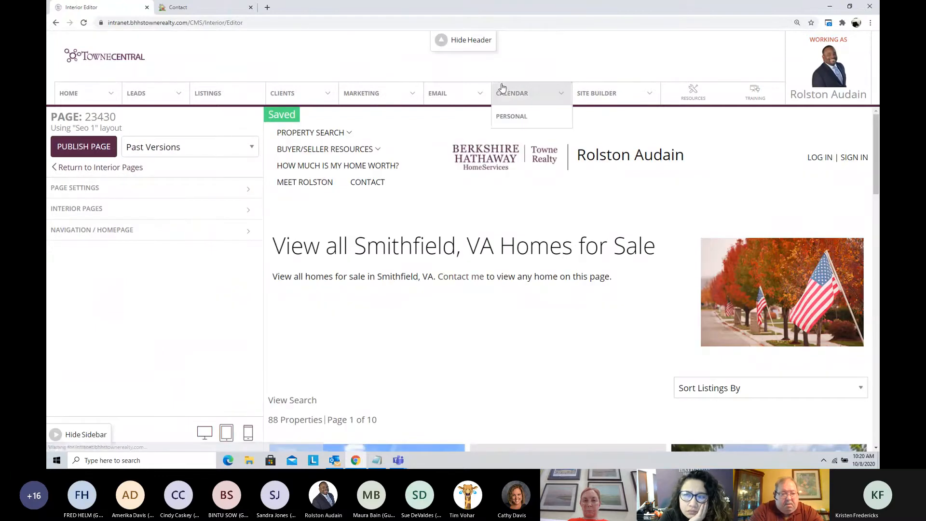
mouse_move(421, 89)
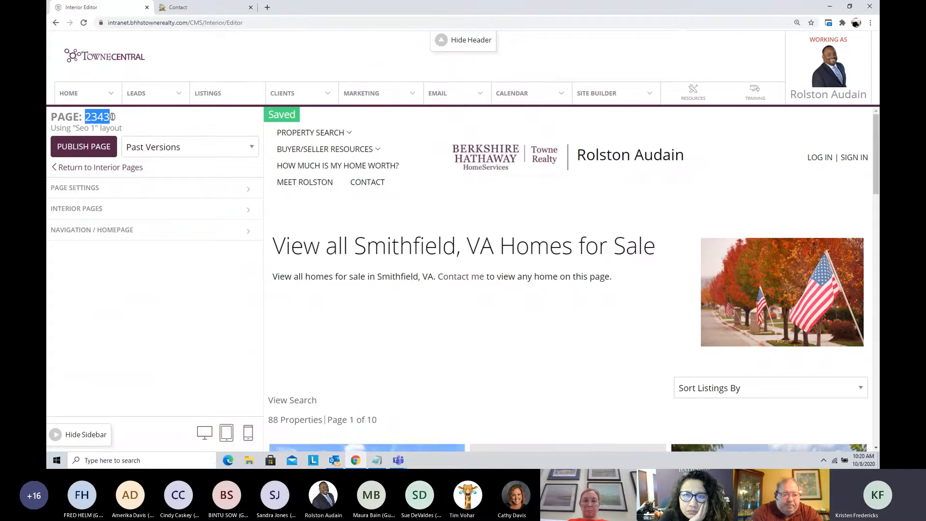
Step: Open the published page on the agent's public website by replacing the contact path in the site address with 23430
left_click_drag(112, 117, 116, 116)
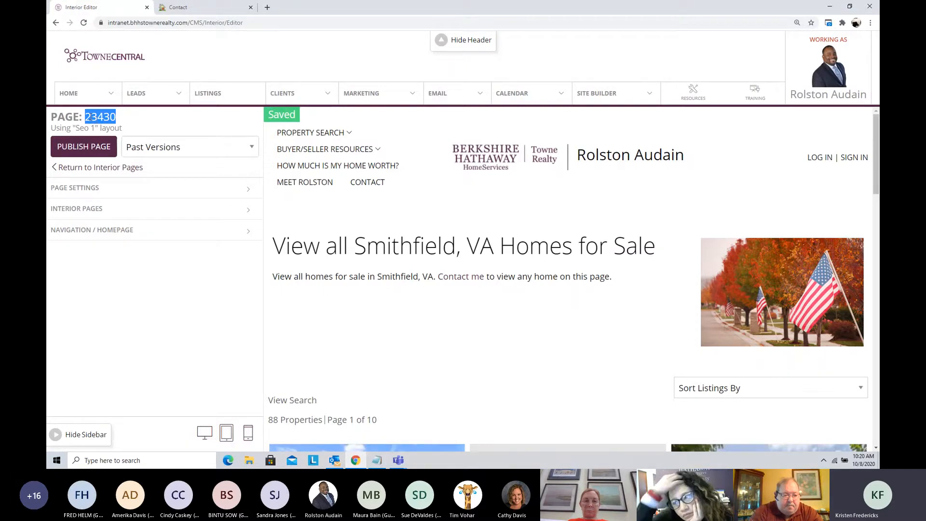
left_click(200, 8)
left_click(258, 22)
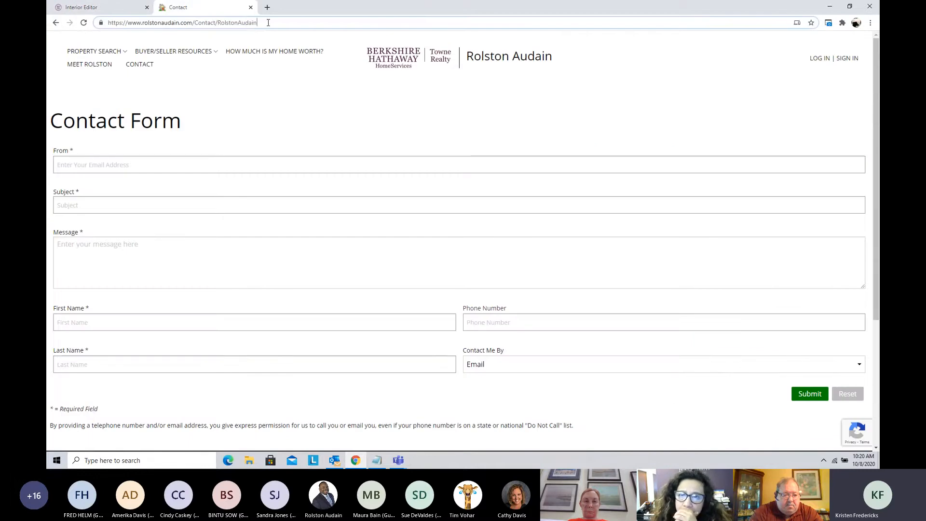
left_click_drag(233, 21, 214, 20)
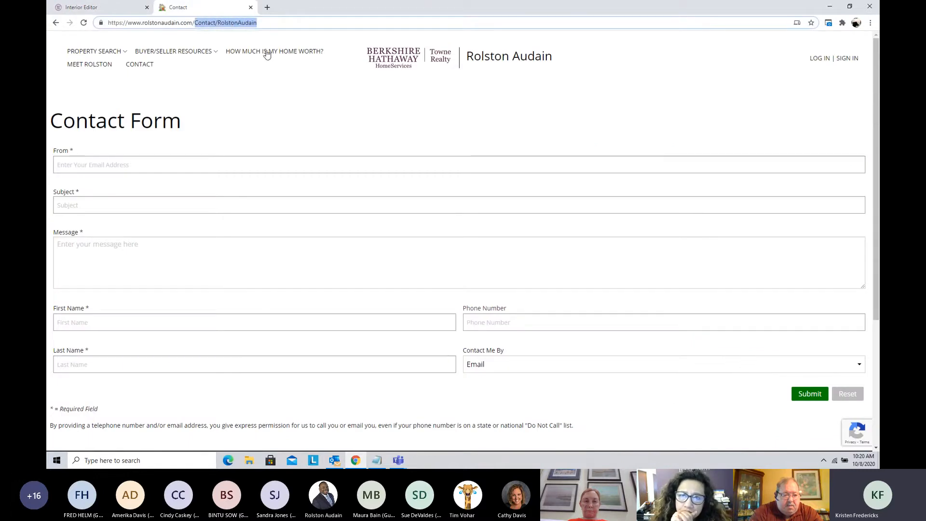
key("BackSpace")
type("243")
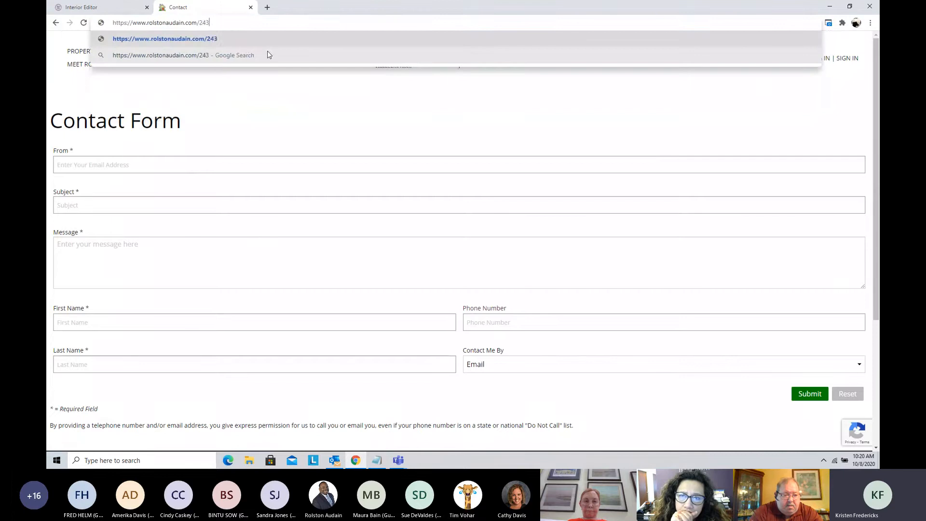
key("BackSpace")
key("BackSpace")
type("3430")
key("Return")
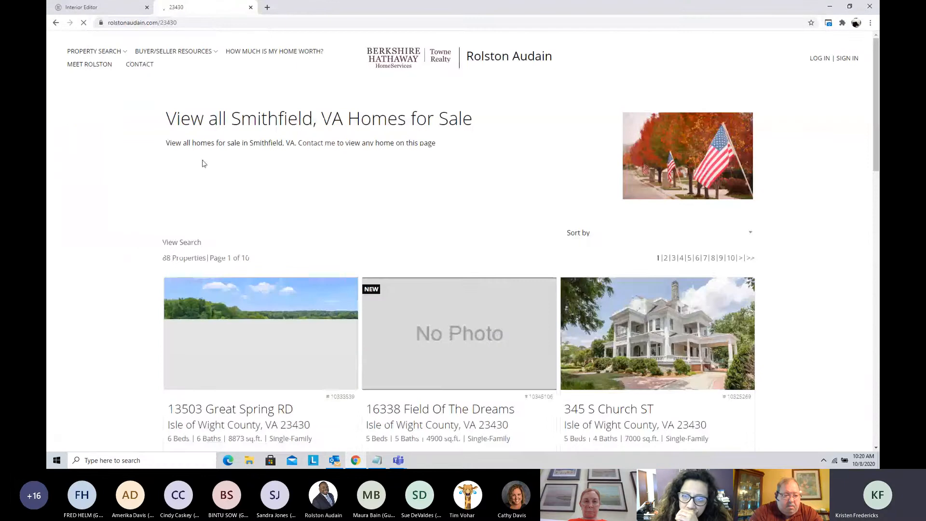
Step: Look over the public 23430 page's address, introduction and property listings
left_click(142, 23)
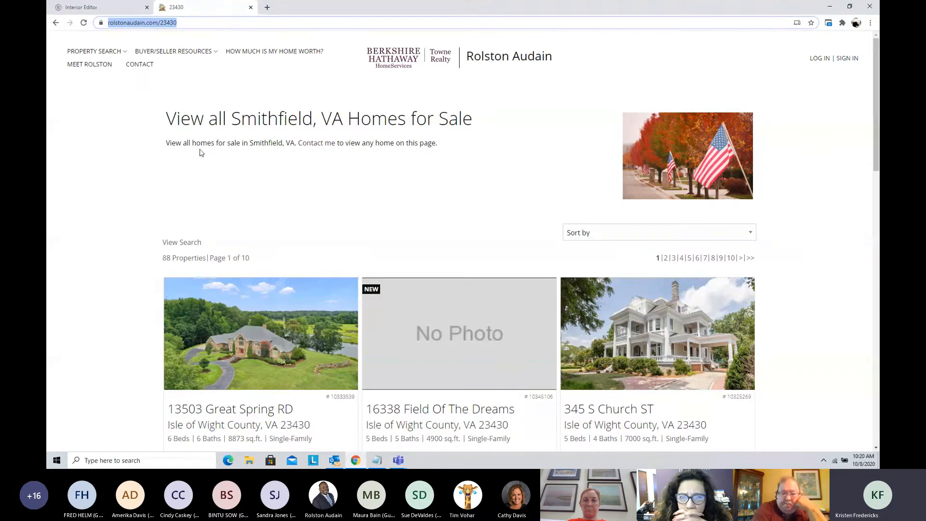
scroll(201, 152, "down", 1)
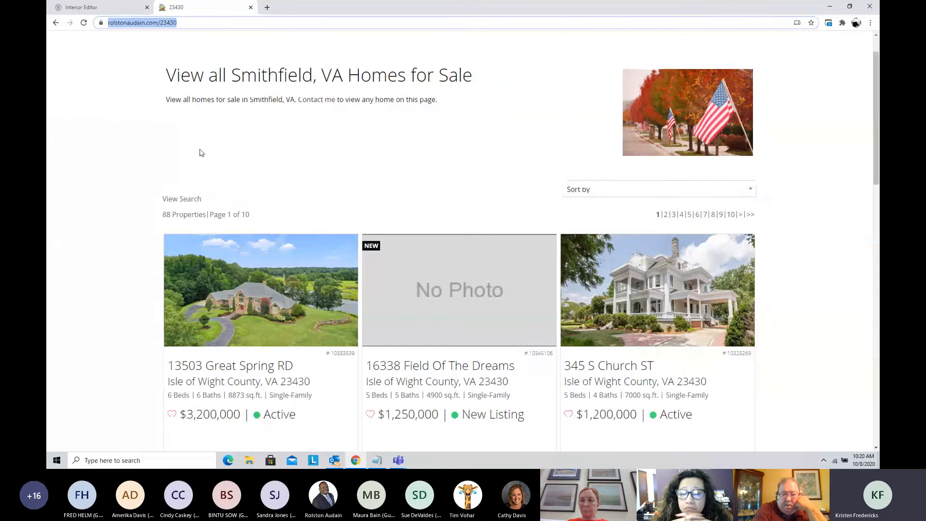
scroll(202, 152, "up", 1)
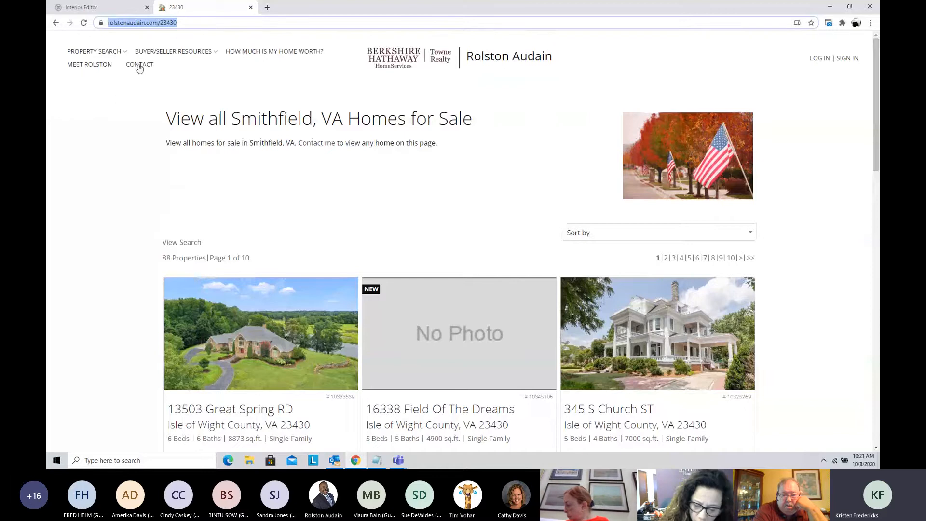
Step: Return to the site builder's interior pages list and start a new SEO page named "Talbot Park"
left_click(81, 8)
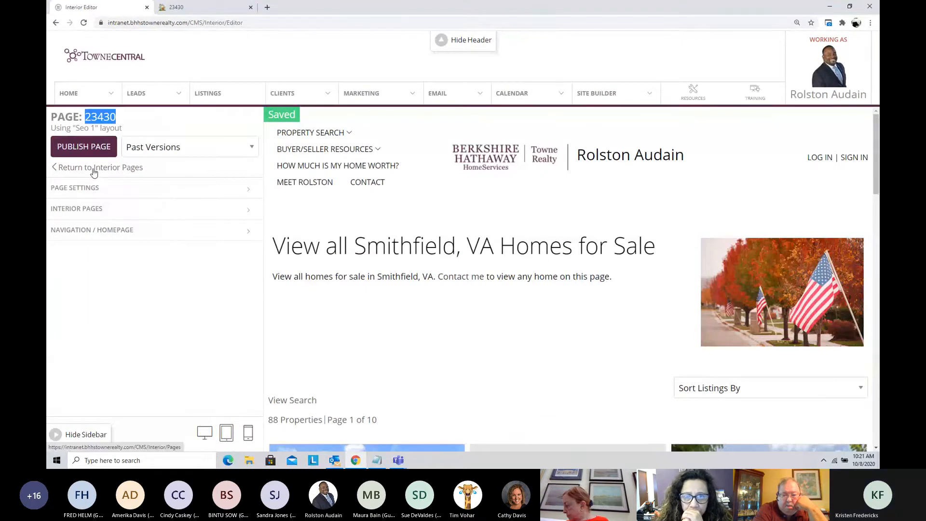
left_click(603, 96)
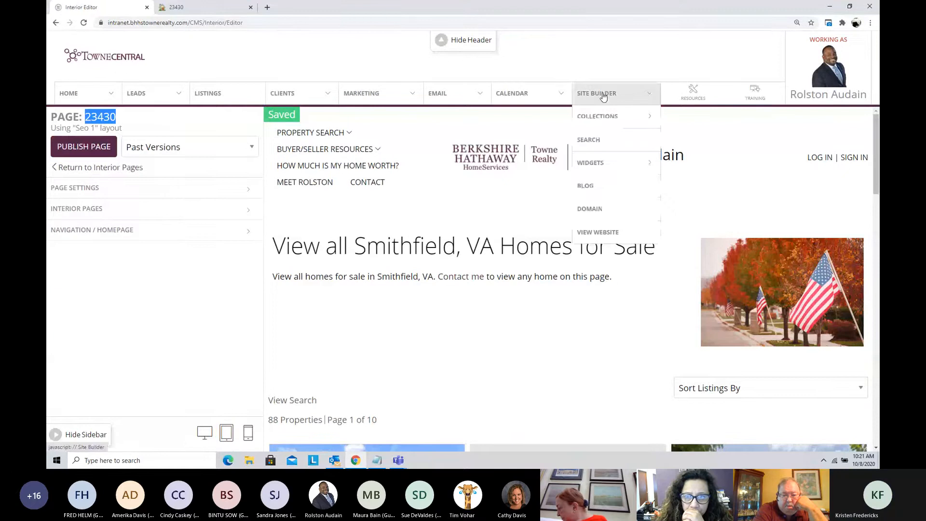
mouse_move(617, 116)
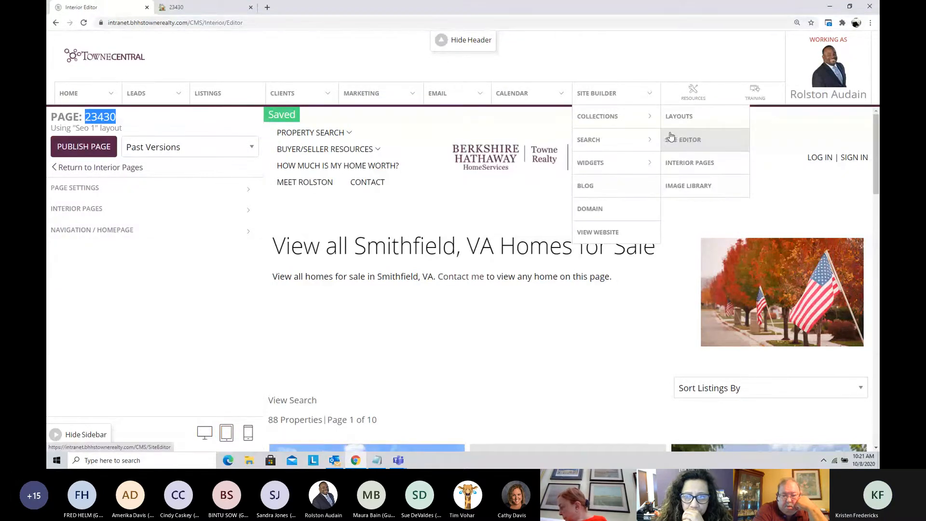
left_click(678, 163)
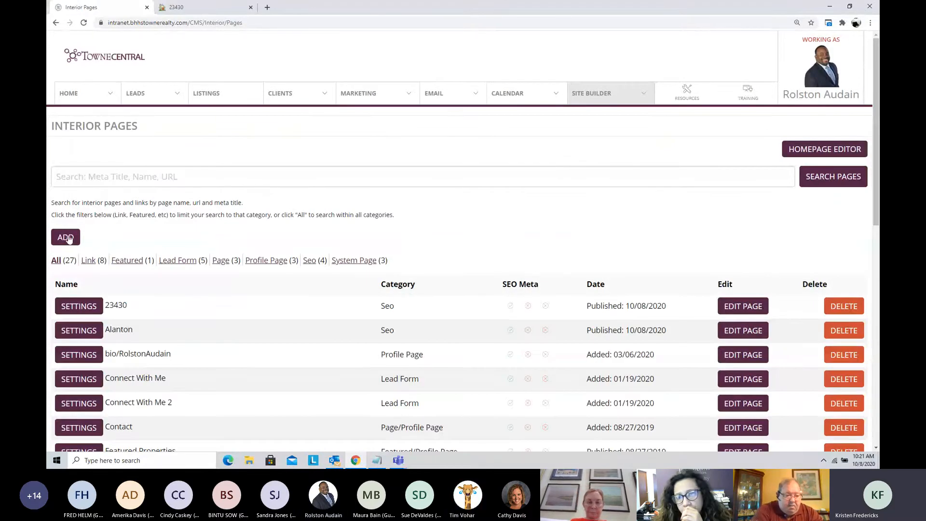
left_click(65, 239)
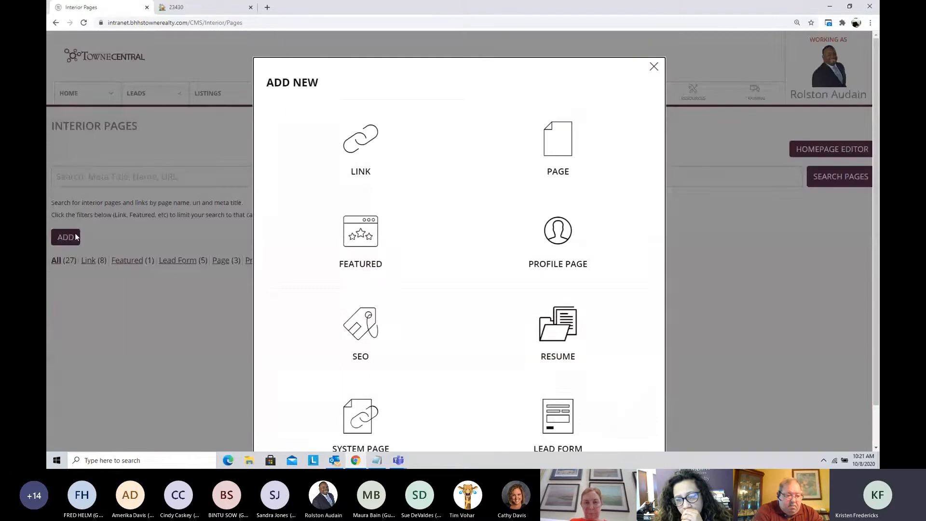
left_click(360, 332)
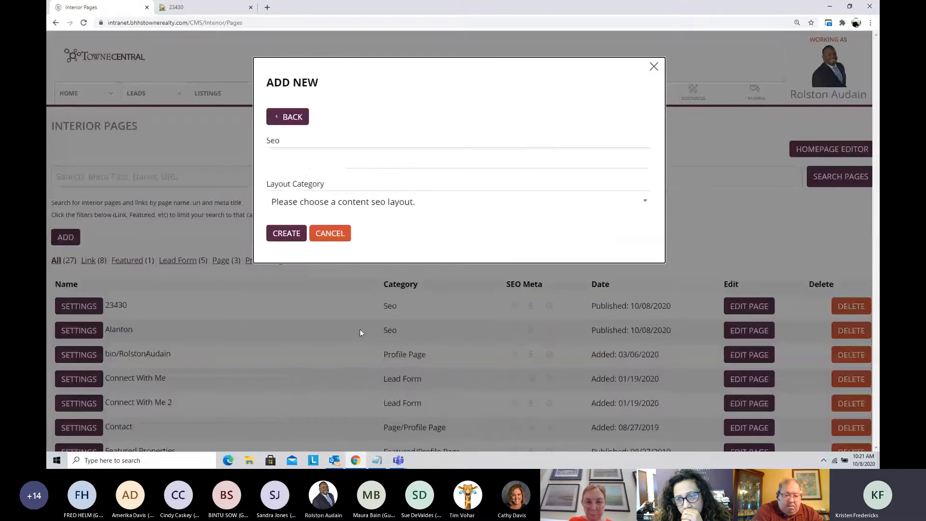
left_click(305, 159)
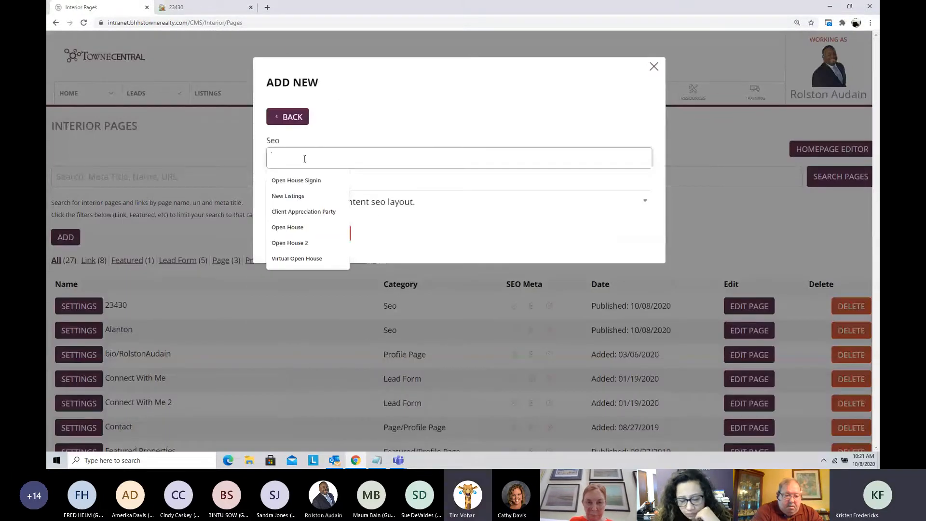
type("Talbot Park")
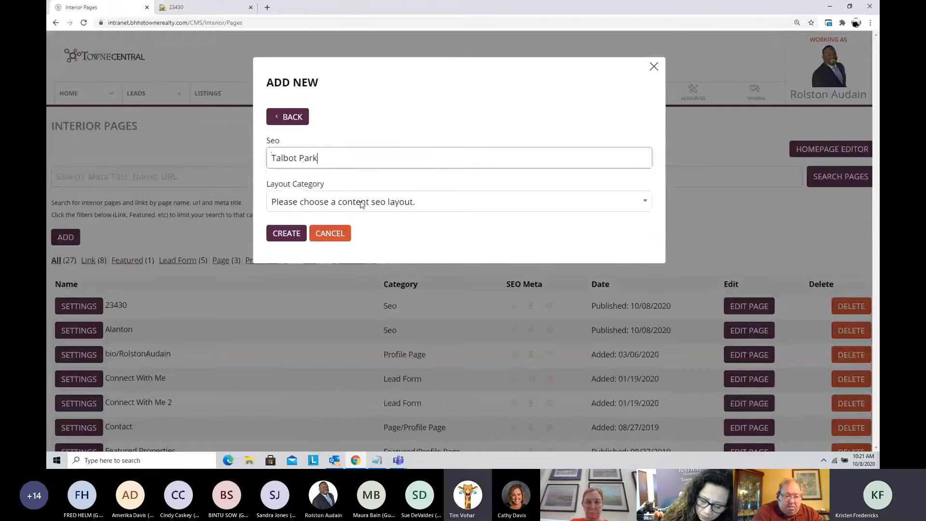
Step: Set the new page's layout category to Seo Page, choose the Advanced Editor layout and create the page
left_click(344, 202)
left_click(351, 231)
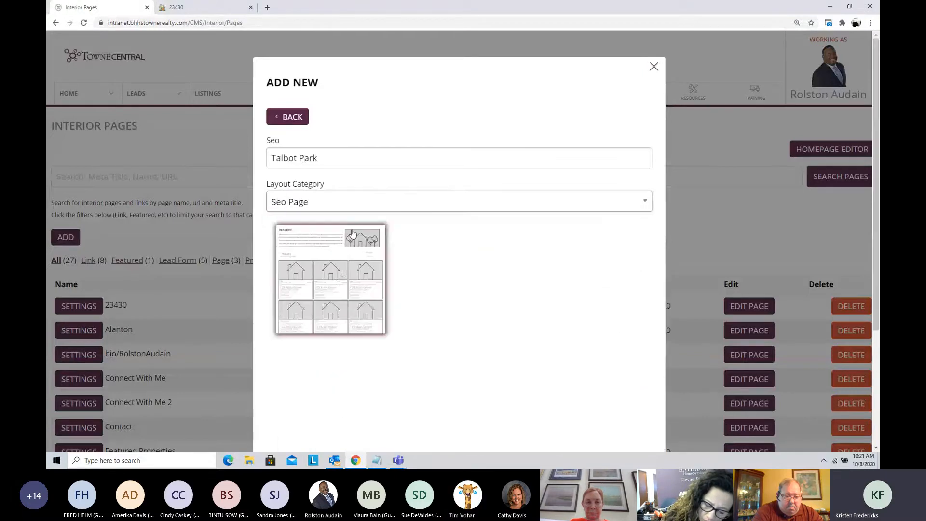
scroll(341, 279, "down", 1)
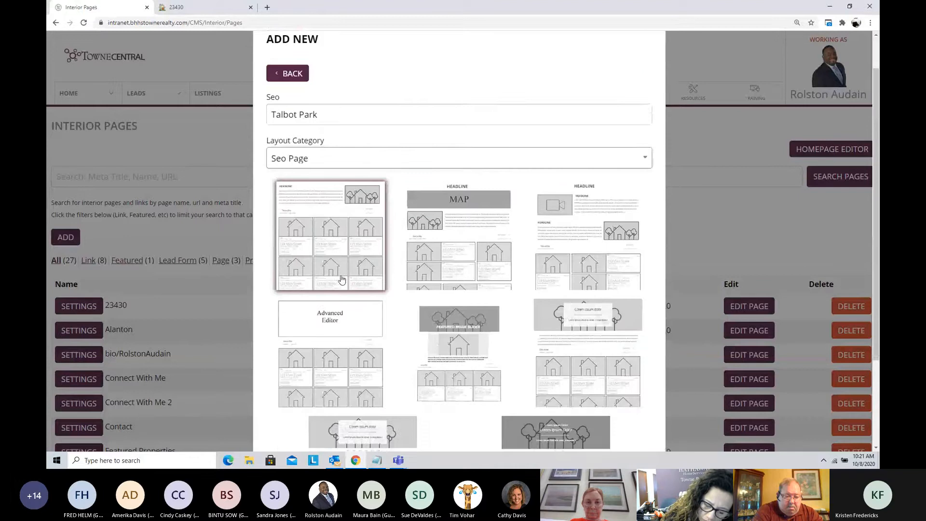
scroll(341, 279, "down", 1)
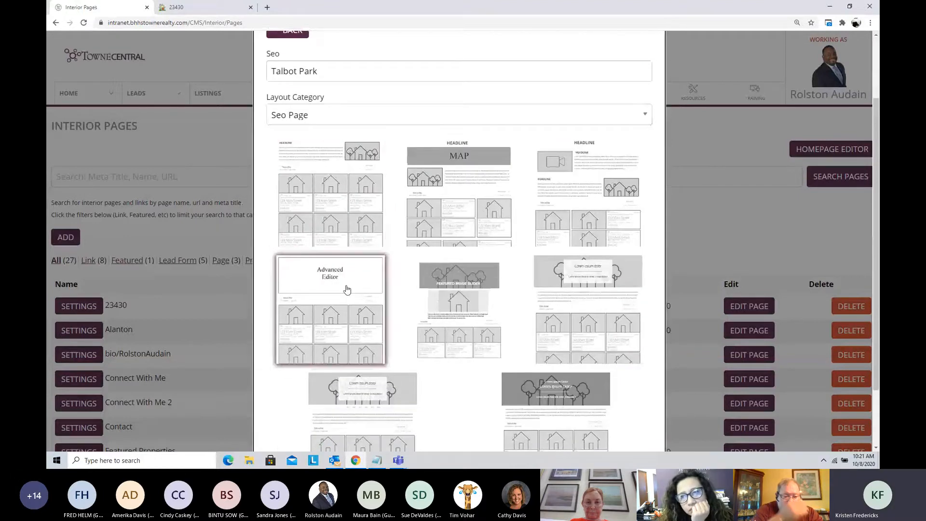
scroll(347, 289, "down", 2)
left_click(289, 424)
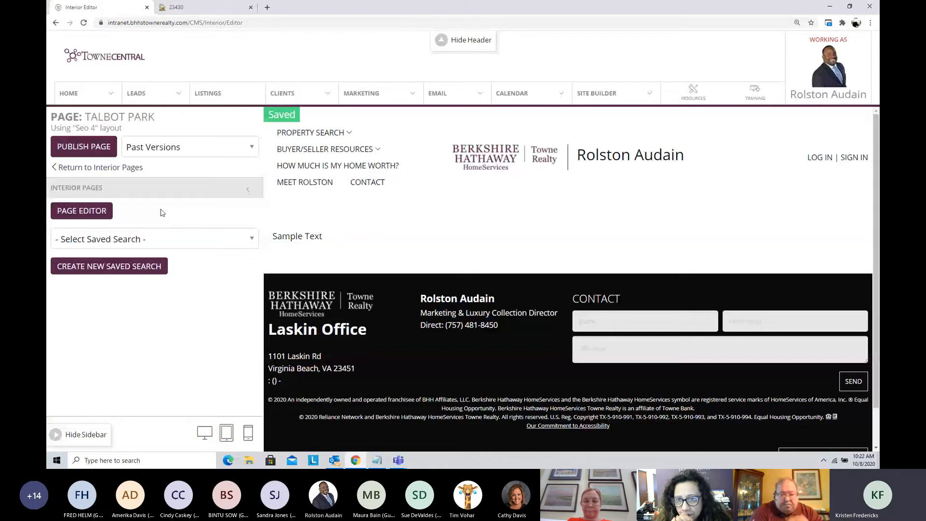
left_click(89, 212)
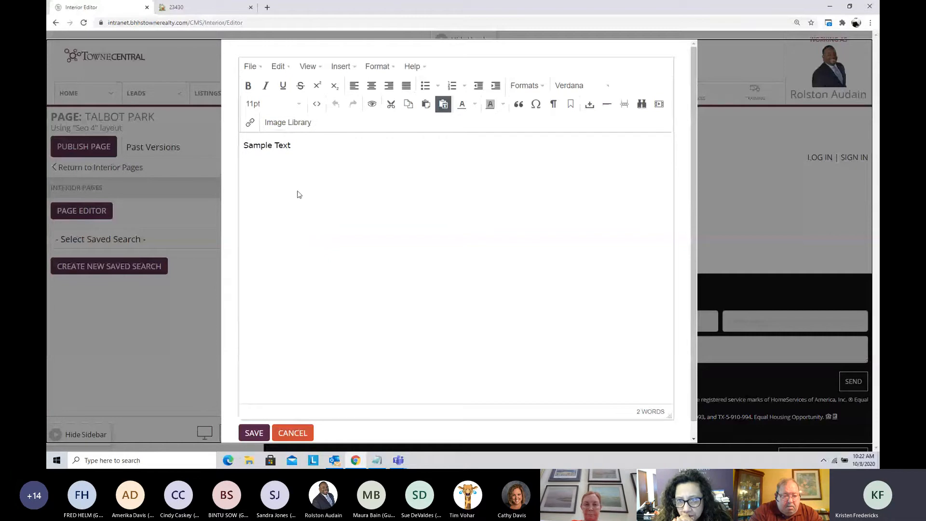
left_click_drag(302, 149, 239, 150)
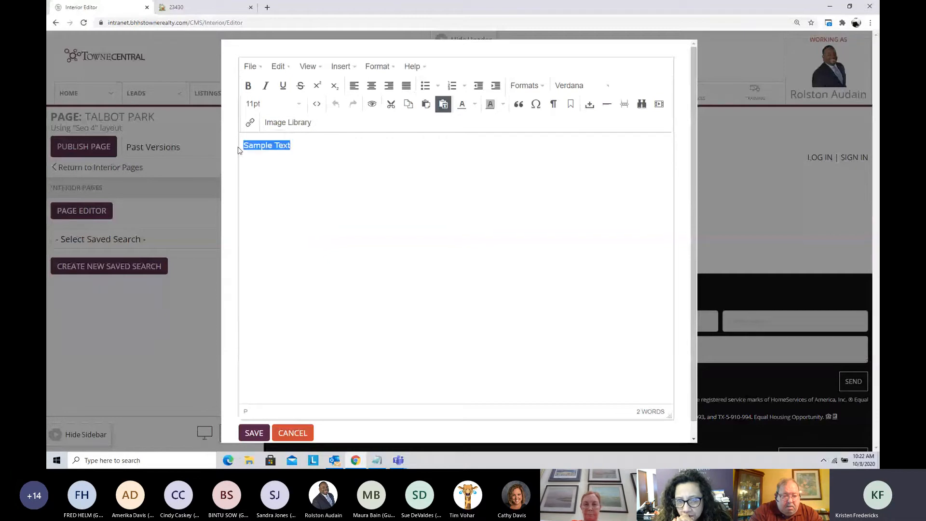
key("BackSpace")
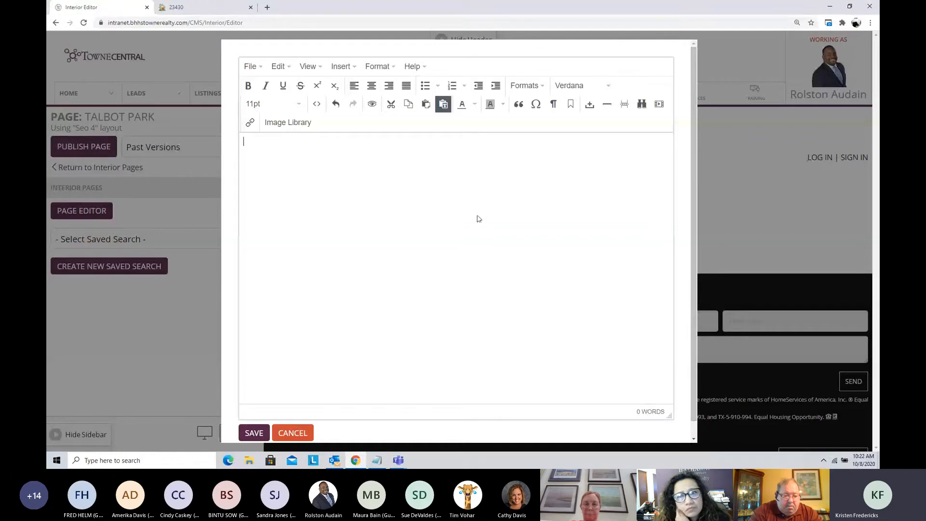
left_click(301, 431)
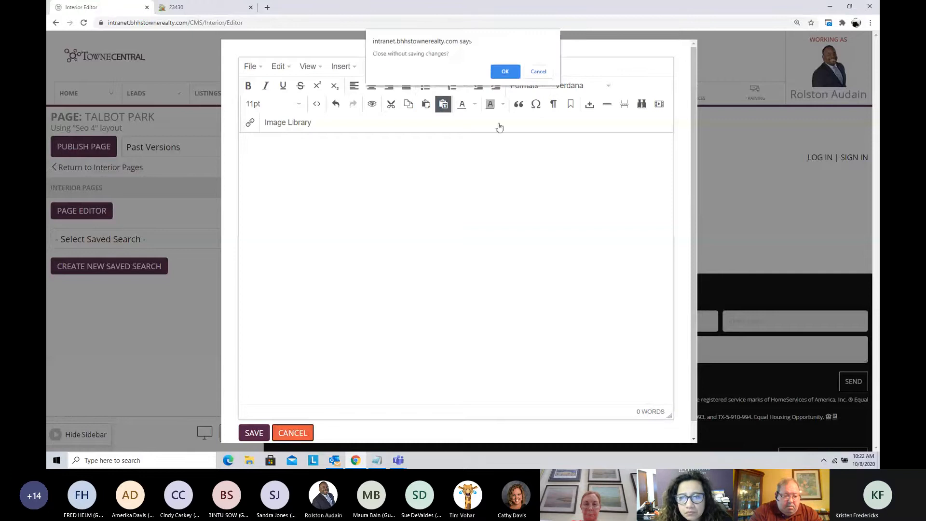
left_click(505, 71)
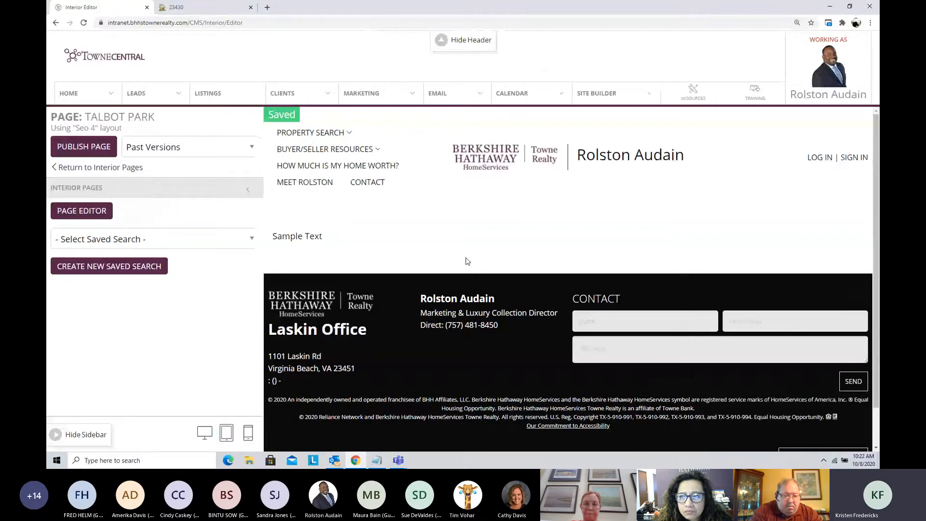
Step: Start a new saved search for the Talbot Park page and open its advanced search with REIN MLS as the listing source
left_click(114, 269)
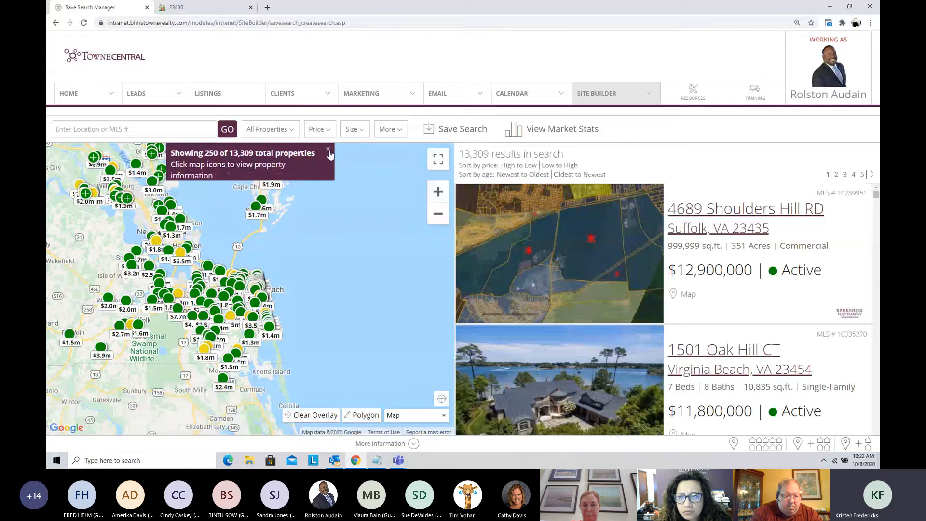
left_click(328, 150)
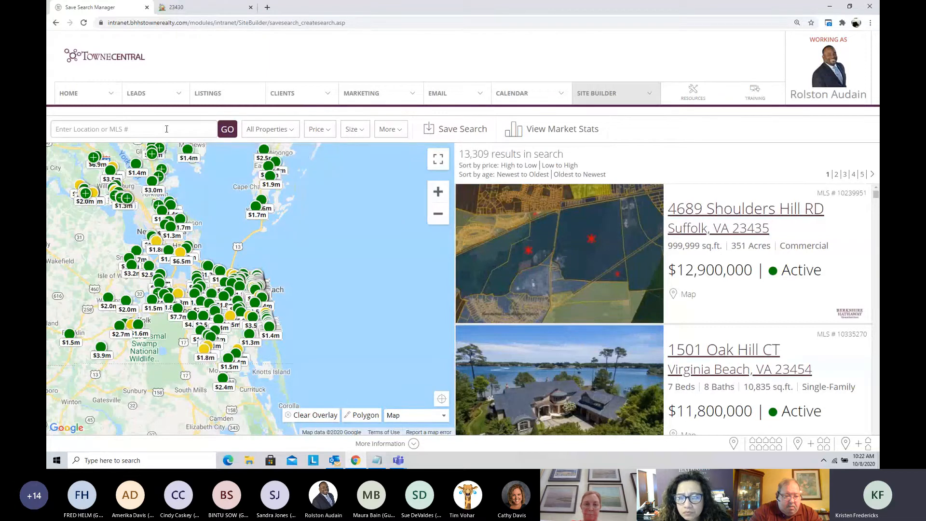
left_click(397, 134)
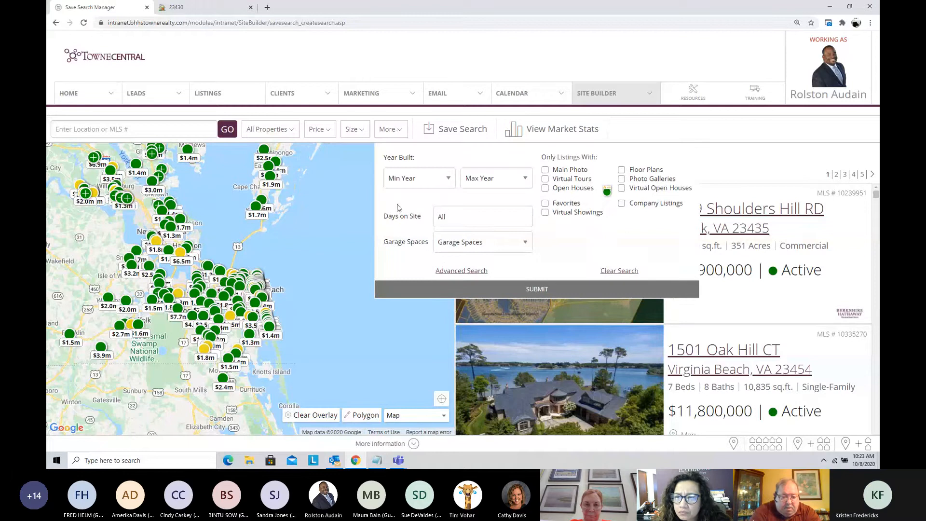
left_click(452, 271)
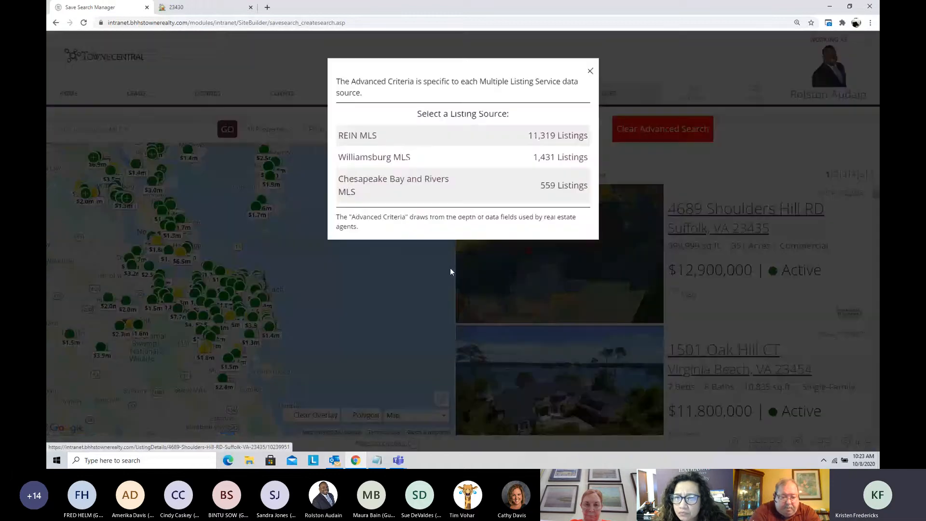
left_click(352, 140)
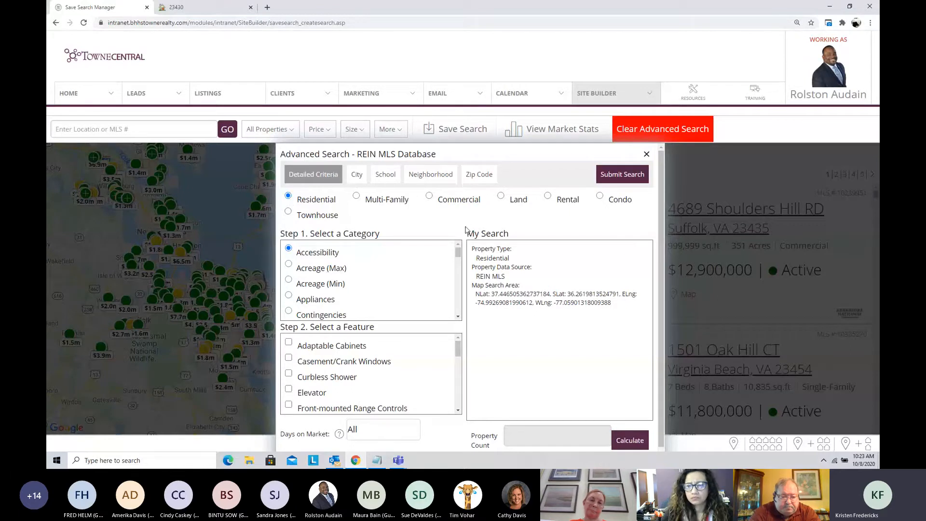
Step: Restrict the advanced search to the Talbot Park neighborhood, found among the neighborhoods starting with T
left_click(434, 179)
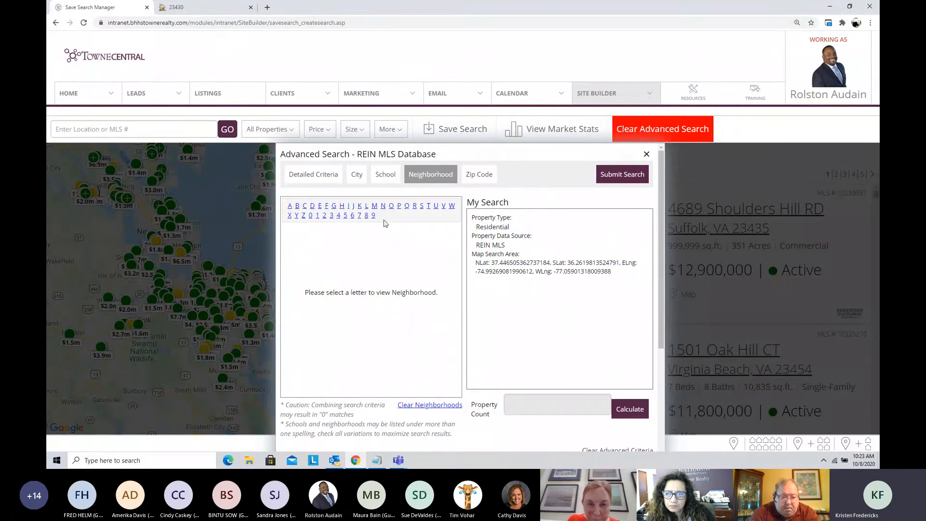
left_click(428, 207)
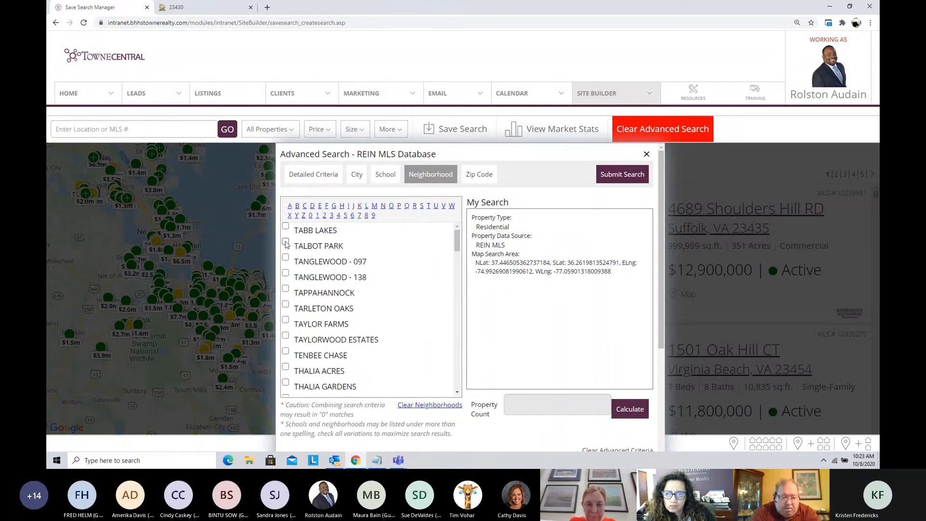
left_click(286, 242)
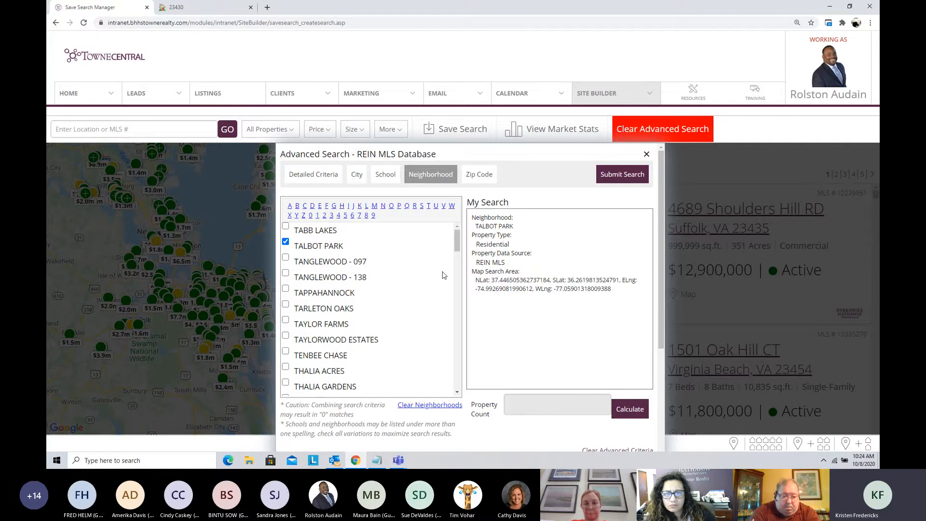
left_click(285, 226)
left_click(286, 257)
left_click(285, 273)
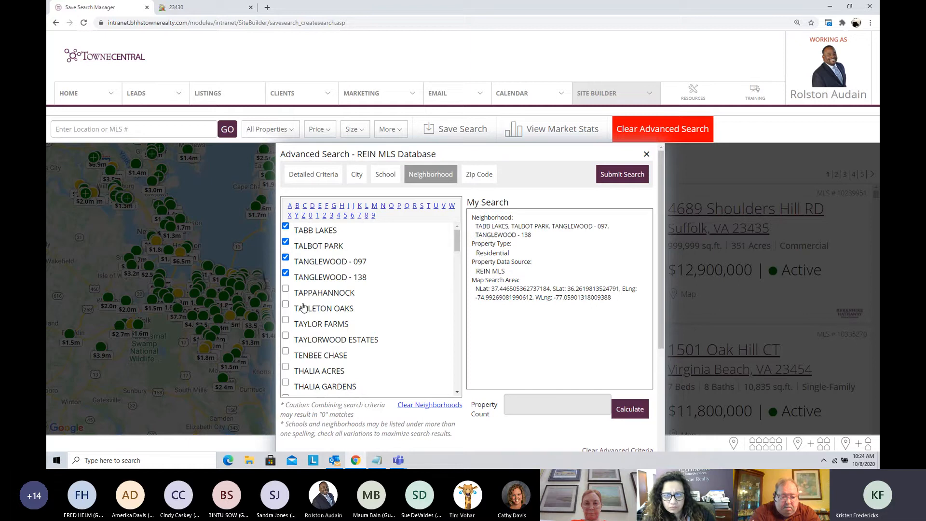
left_click(285, 273)
left_click(285, 257)
left_click(286, 226)
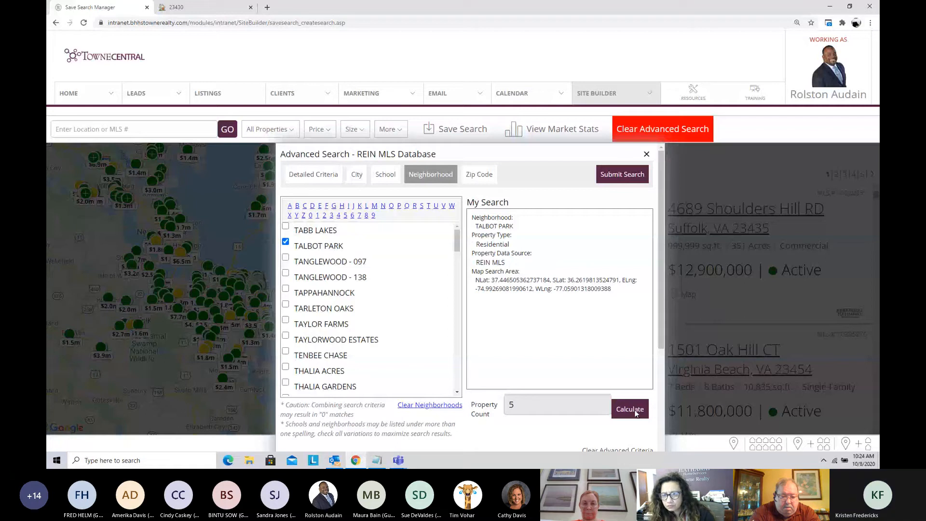
Step: Run the Talbot Park neighborhood search and save it for My Website as "TALBOT PARK HOMES FOR SALE", staying on the current page
left_click(613, 174)
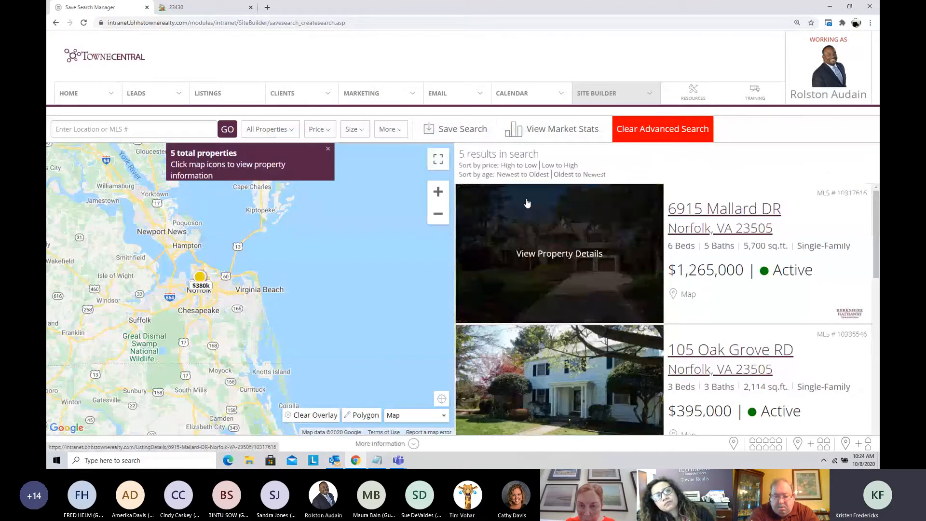
left_click(452, 130)
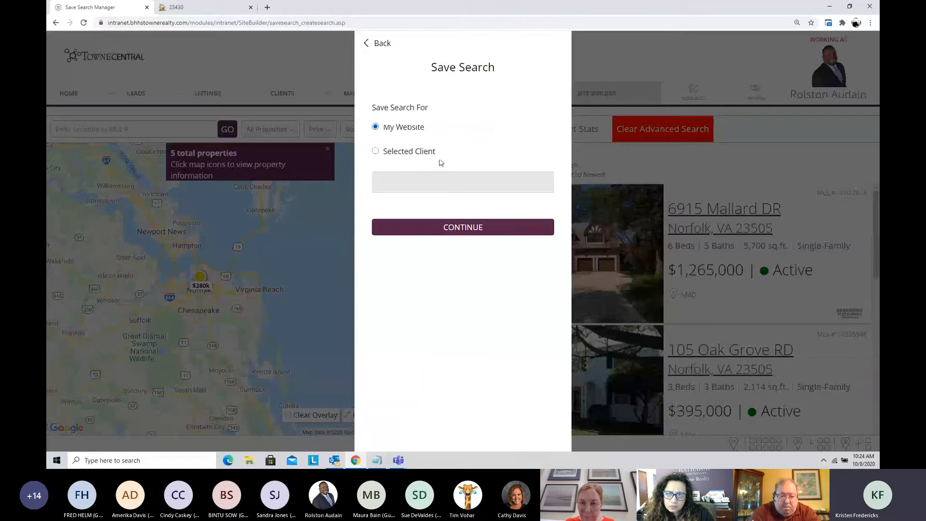
left_click(463, 228)
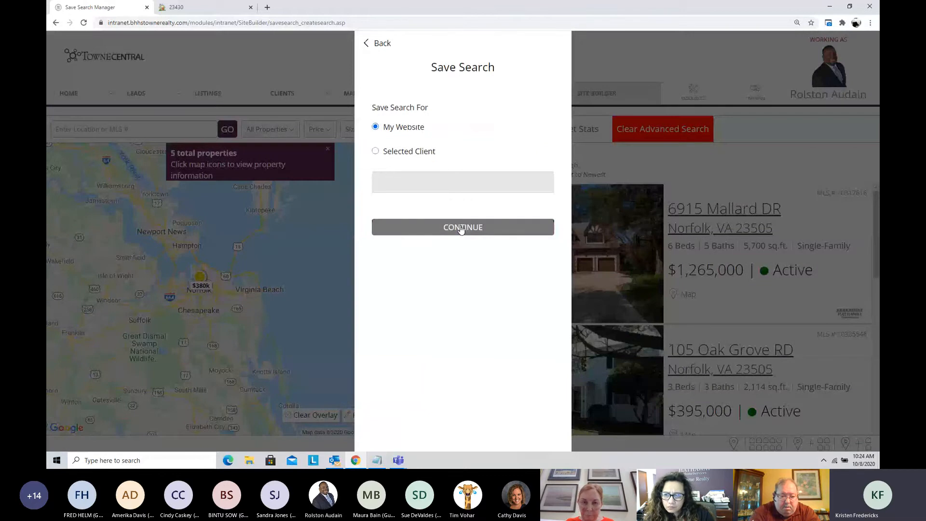
left_click(423, 143)
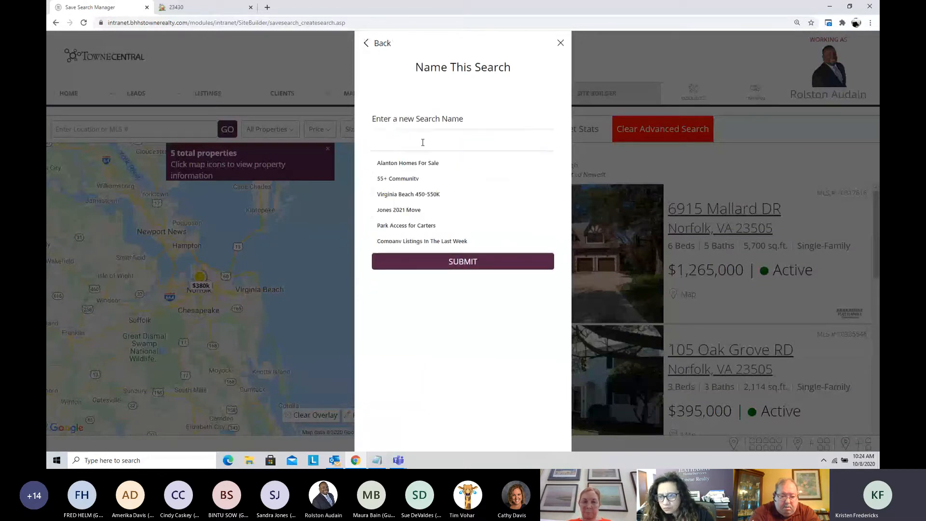
type("TALBOT PARK")
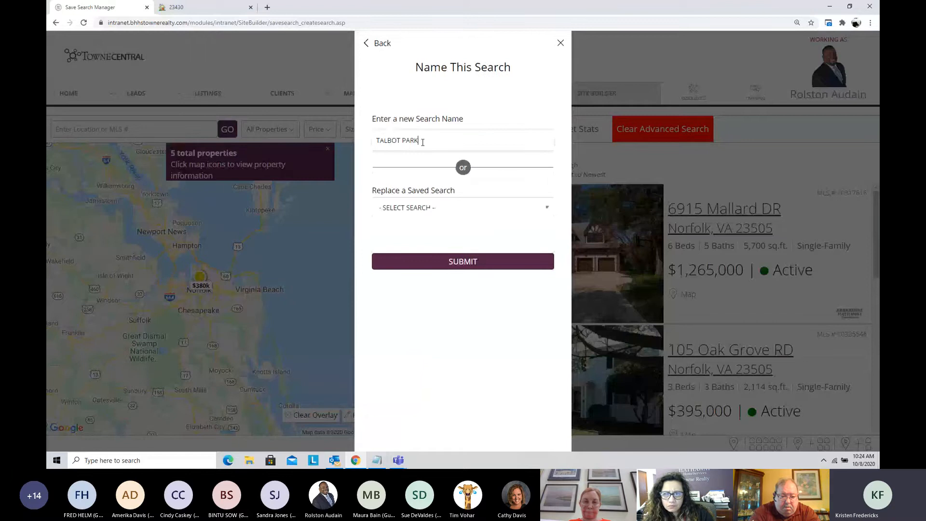
type(" HOMES FOR SALE")
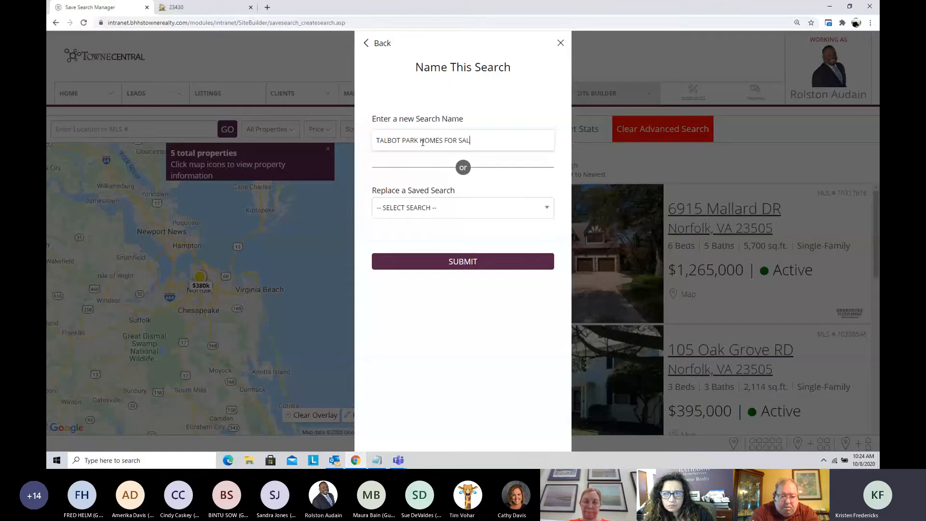
left_click(453, 263)
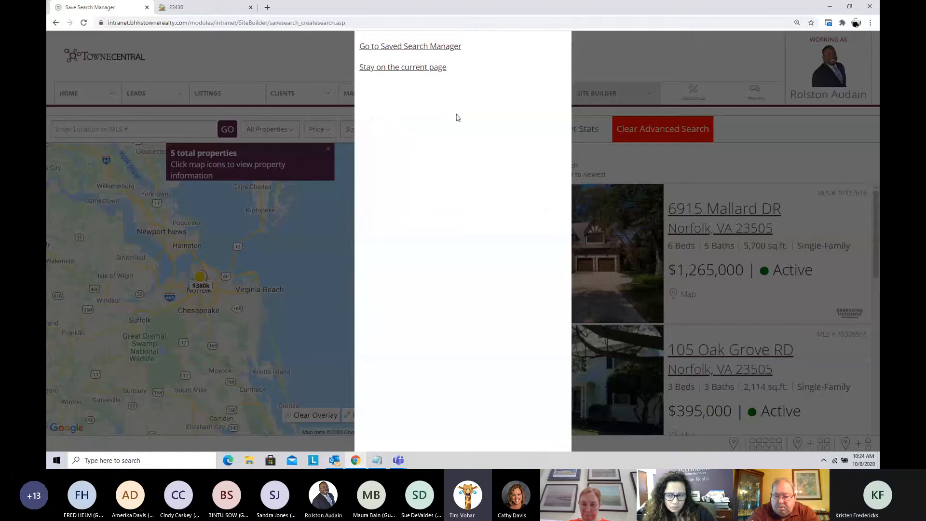
left_click(412, 68)
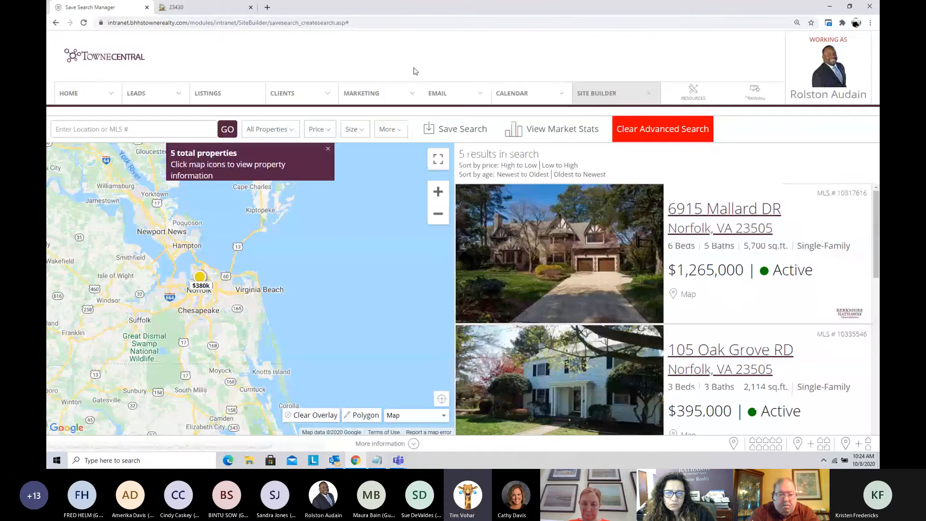
Step: Reopen the Talbot Park page from the site builder's interior pages and assign it the "Talbot Park Homes for Sale" saved search
left_click(591, 93)
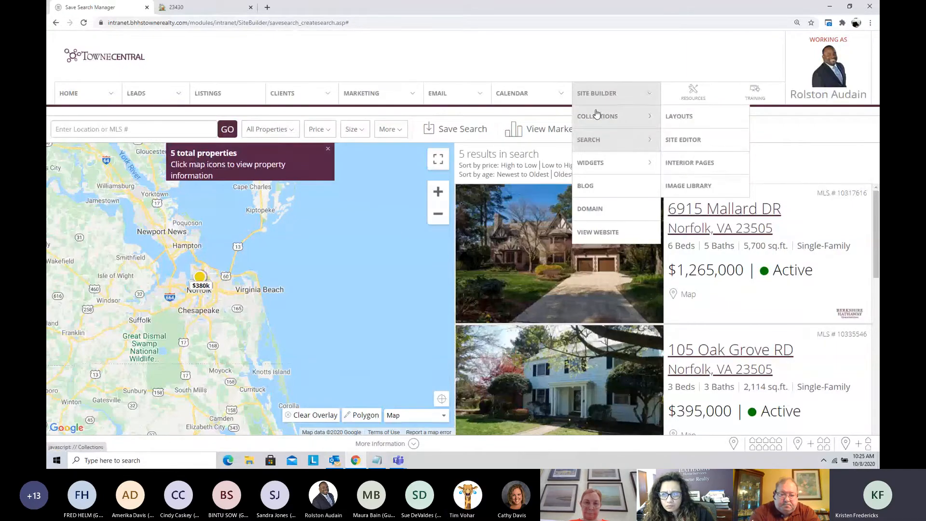
mouse_move(598, 139)
left_click(700, 165)
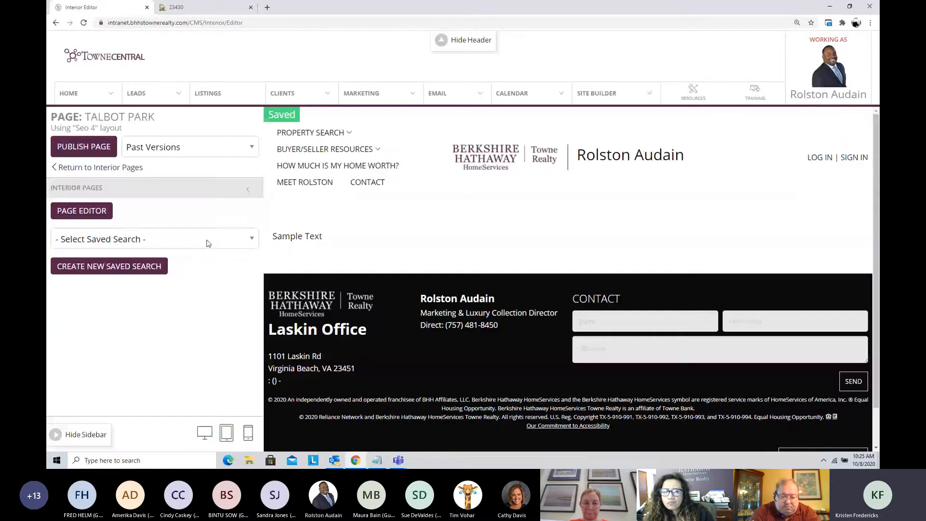
left_click(208, 239)
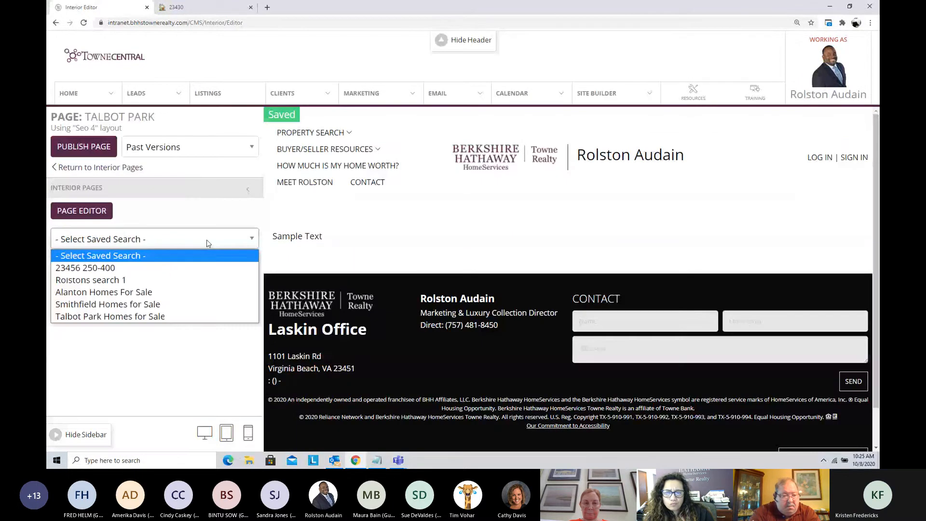
left_click(176, 316)
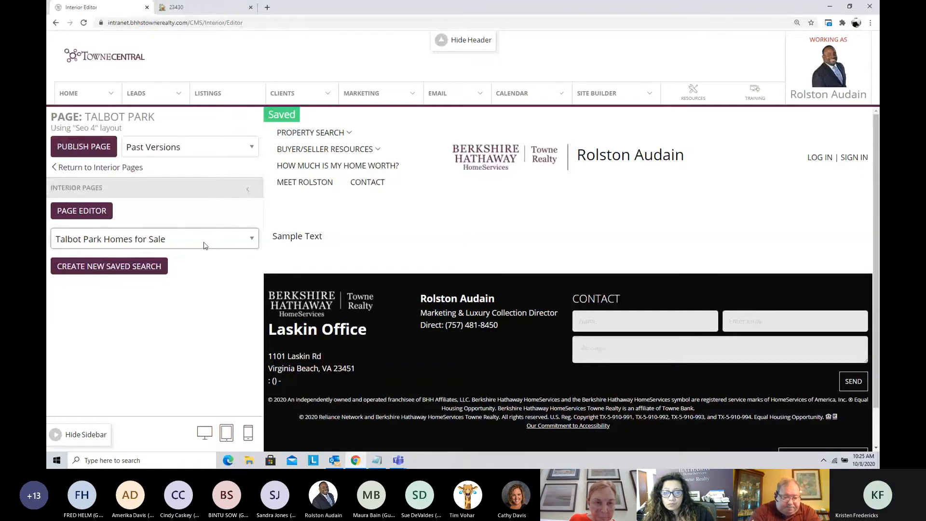
Step: Replace the Talbot Park page's sample text with "Talbot Park Homes for Sale" and save the content
left_click(82, 210)
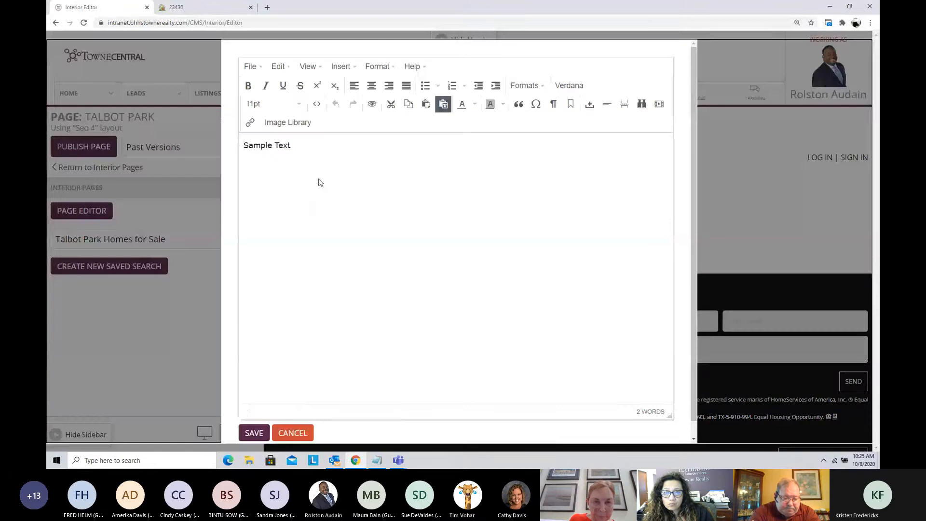
left_click_drag(308, 146, 236, 147)
type("Talbo")
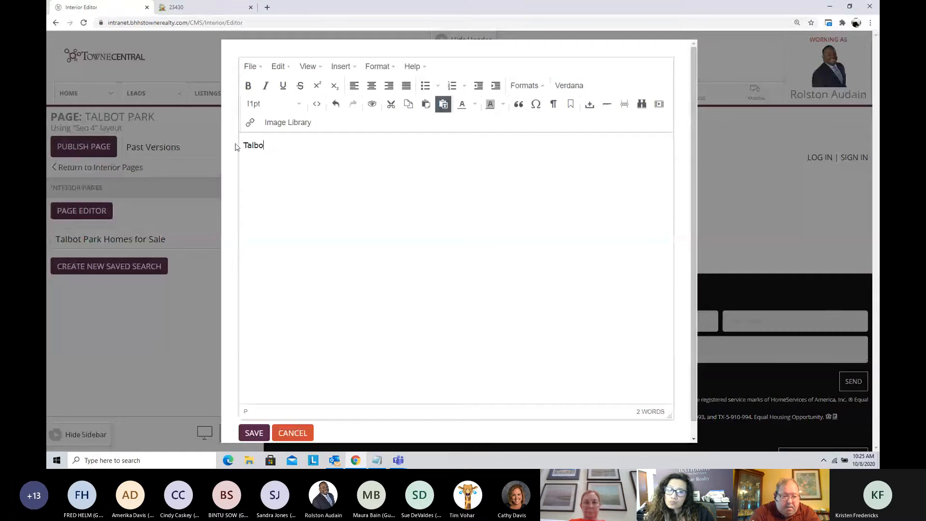
type("t Park Homes for")
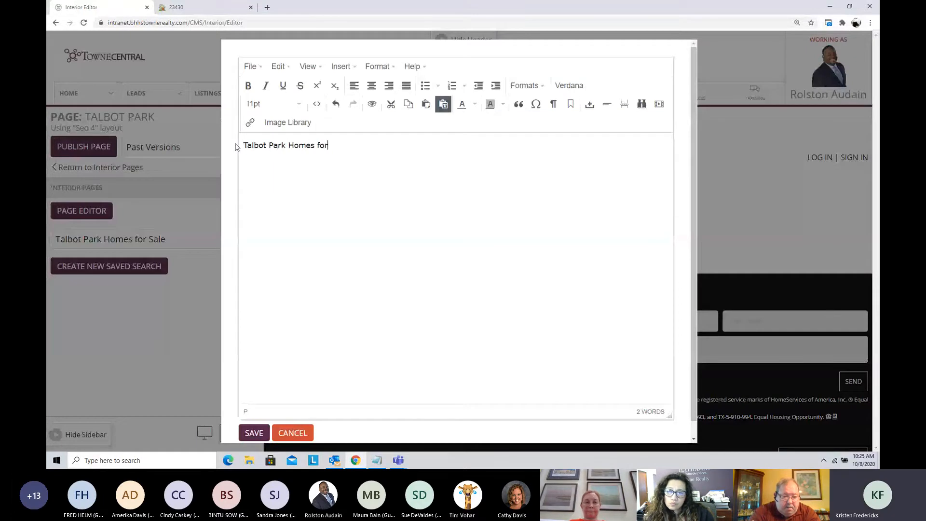
type(" Sale")
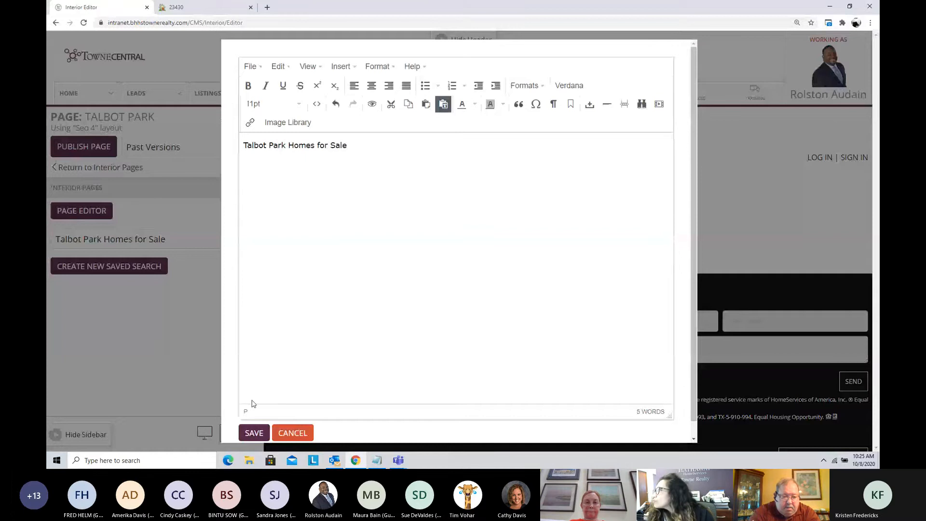
left_click(252, 433)
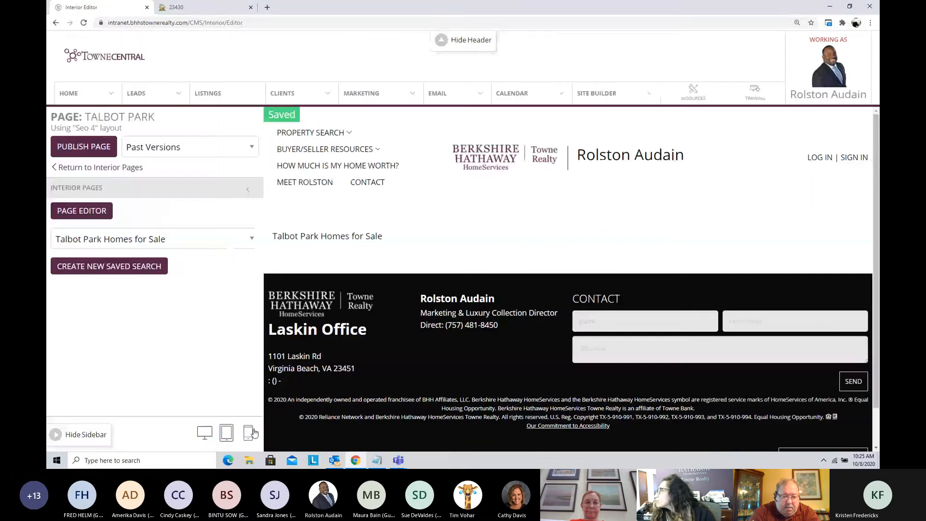
Step: Keep "Talbot Park Homes for Sale" as the page's saved search, publish the page and check the listings in its preview
left_click(205, 240)
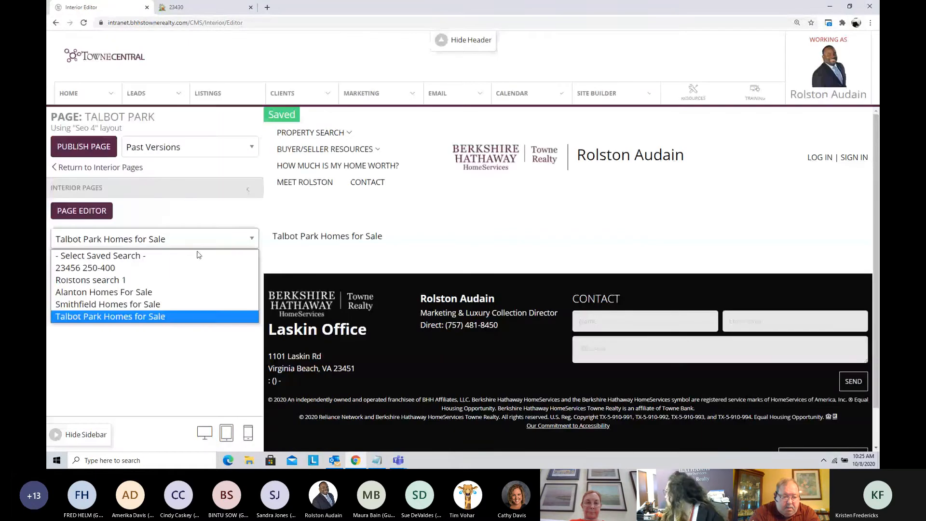
left_click(196, 314)
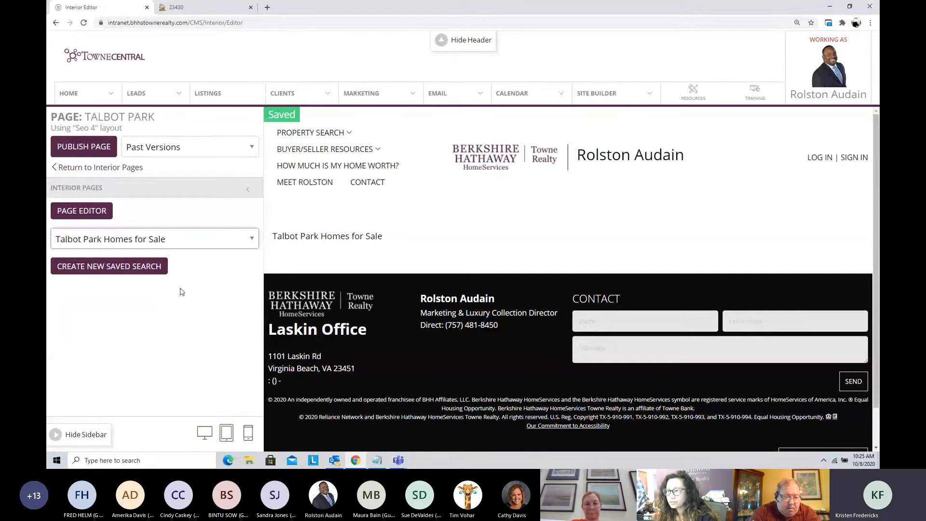
left_click(76, 149)
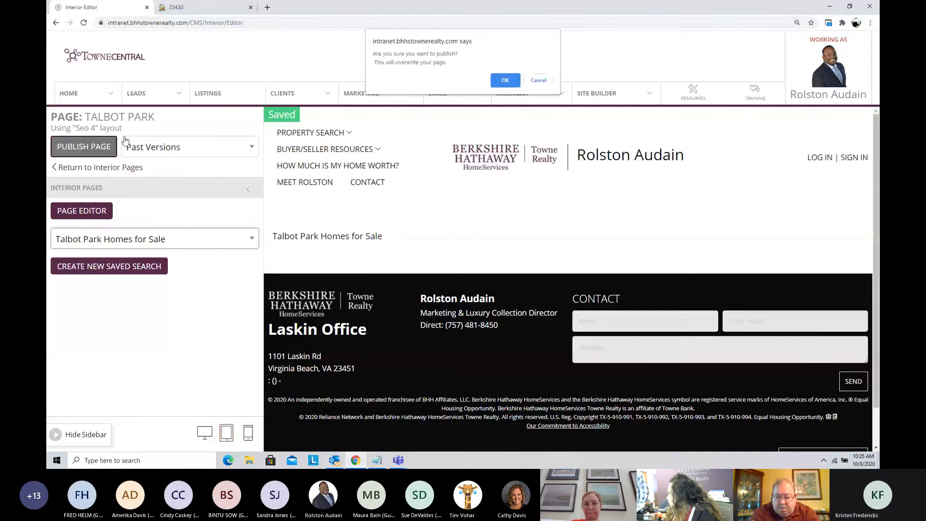
left_click(505, 80)
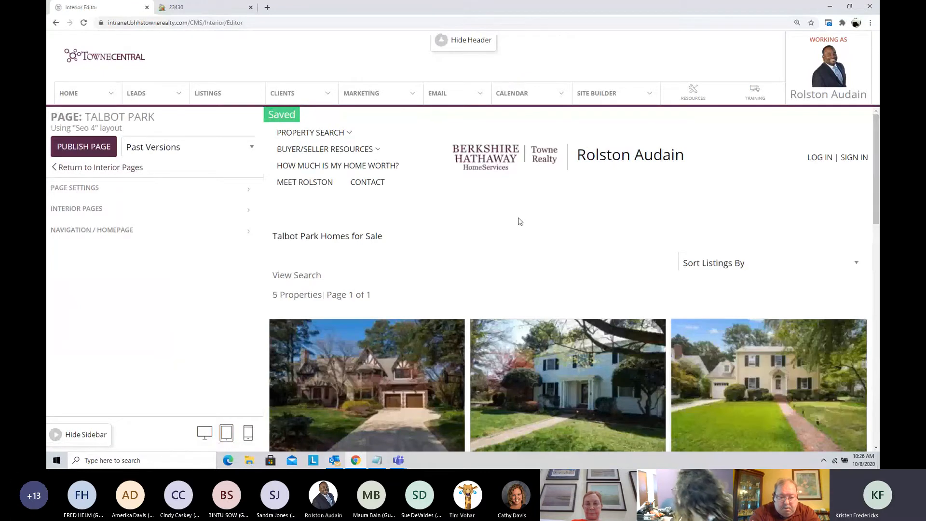
scroll(505, 222, "down", 2)
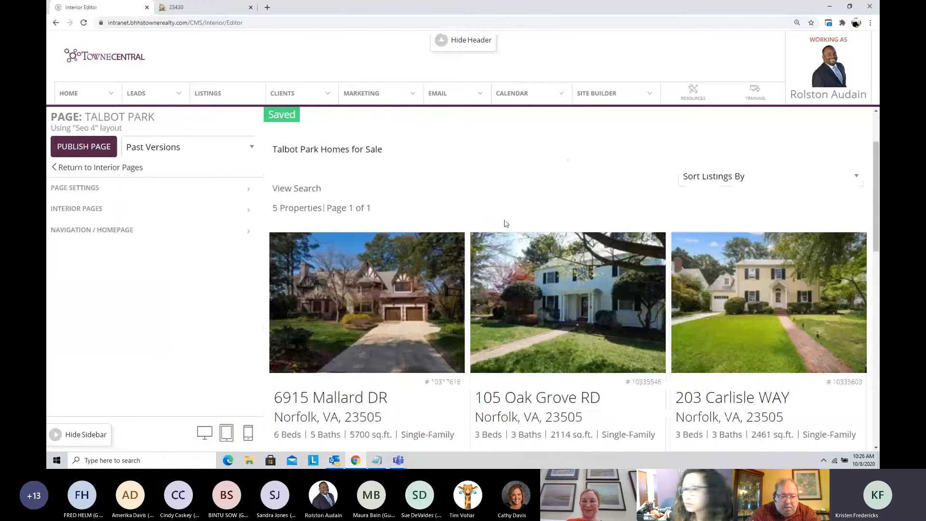
scroll(506, 223, "down", 2)
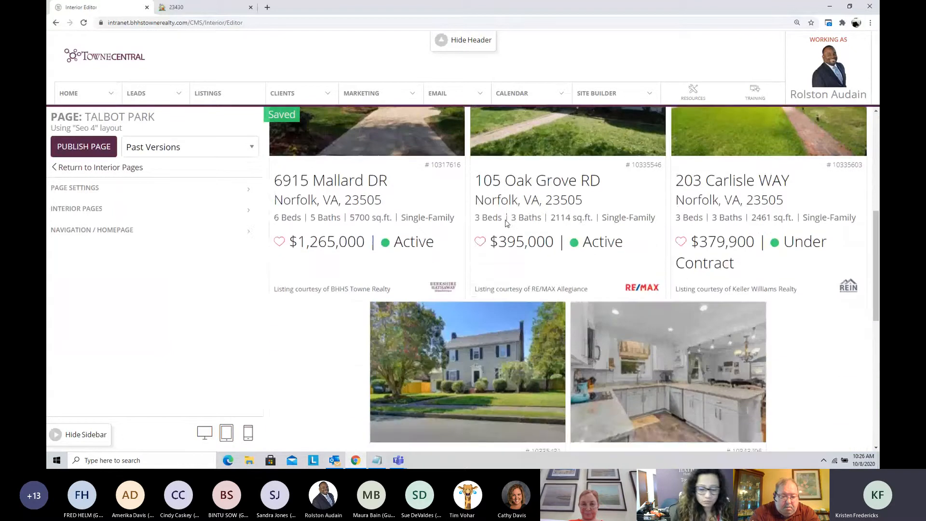
scroll(506, 223, "up", 4)
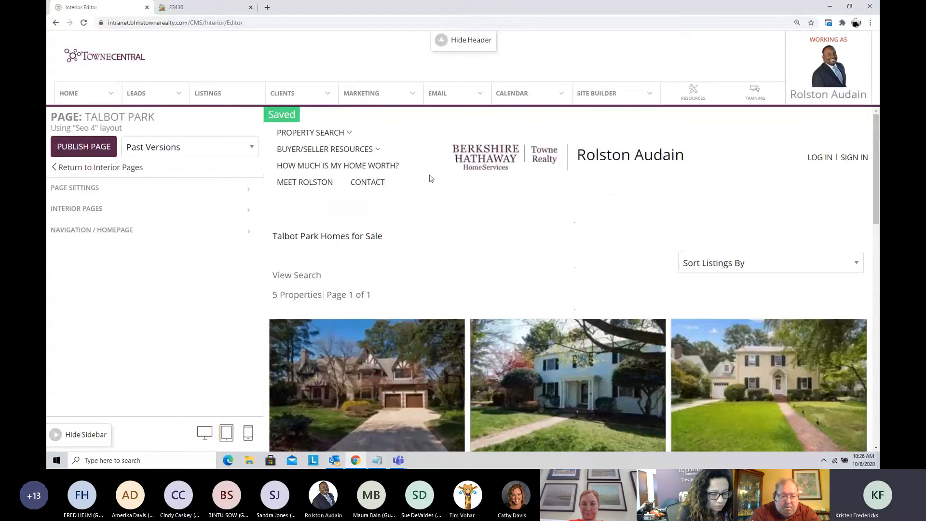
Step: Load the public website's "Talbot-Park" address in the tab showing the 23430 page and review the published listings
left_click(202, 7)
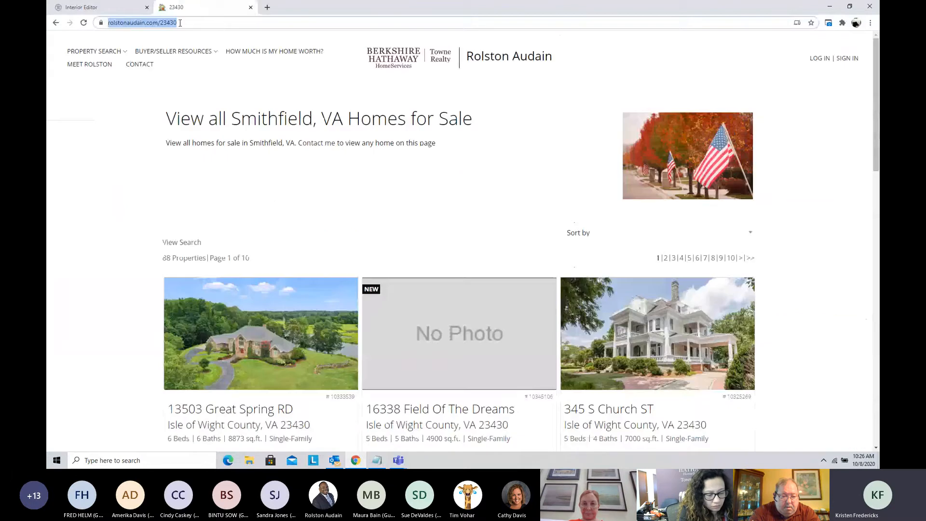
left_click(232, 23)
key("BackSpace")
key("BackSpace")
key("BackSpace")
key("BackSpace")
key("BackSpace")
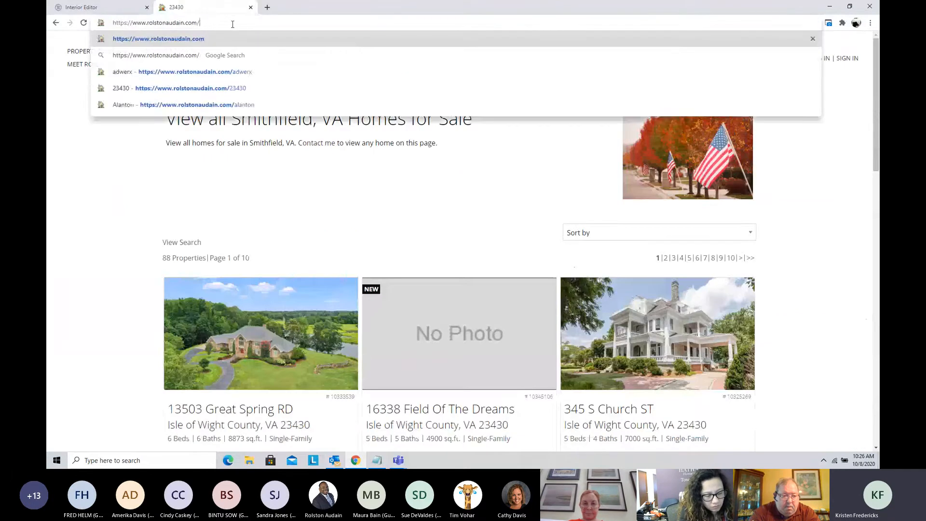
type("Tal")
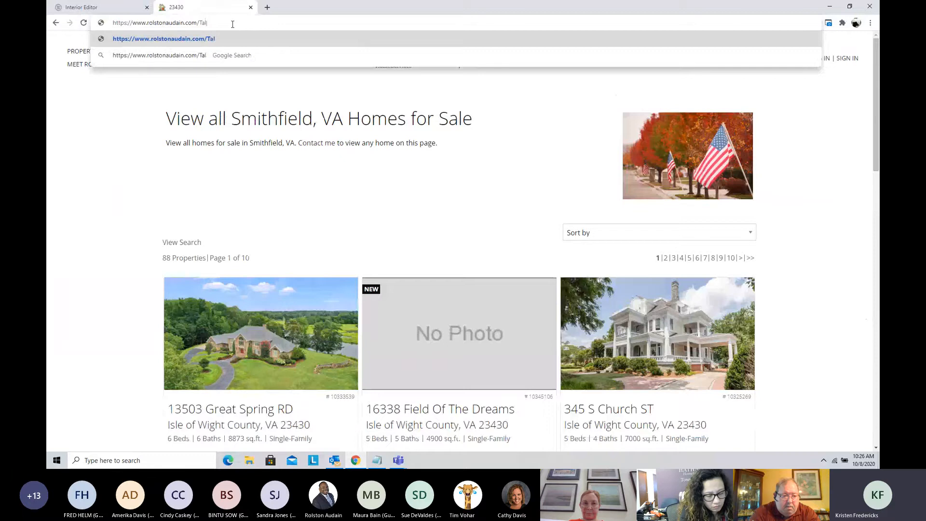
type("bo")
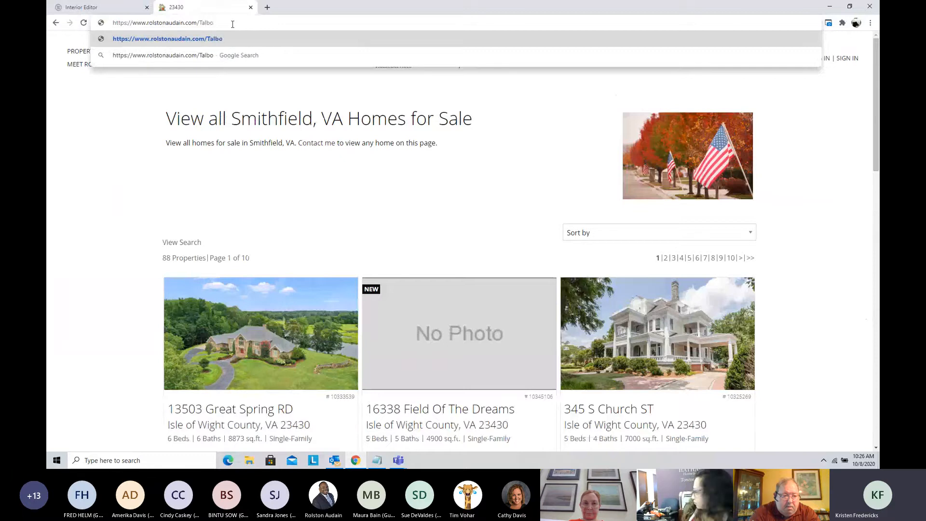
type("t-")
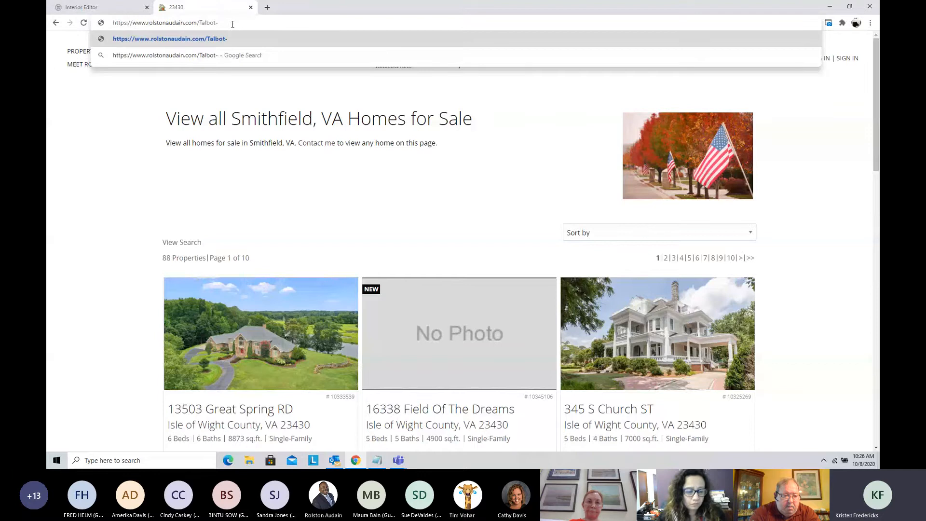
type("Park")
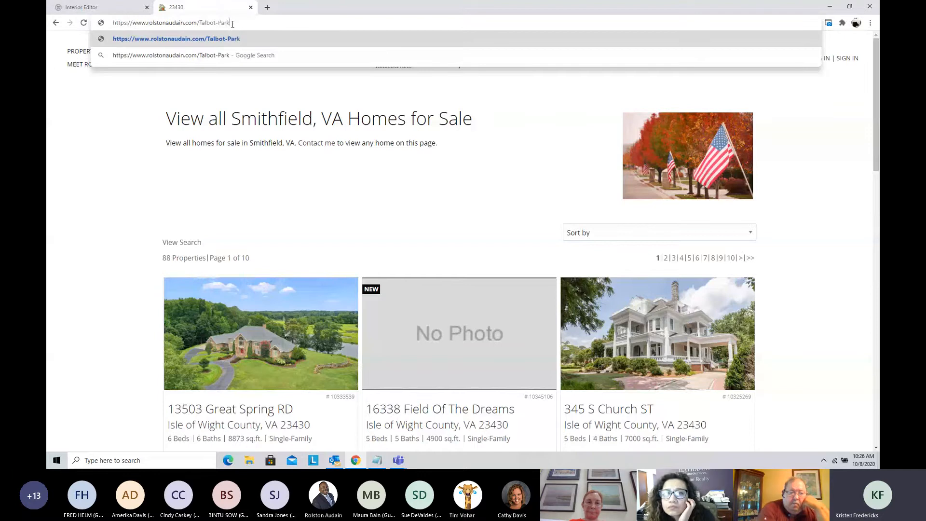
key("Return")
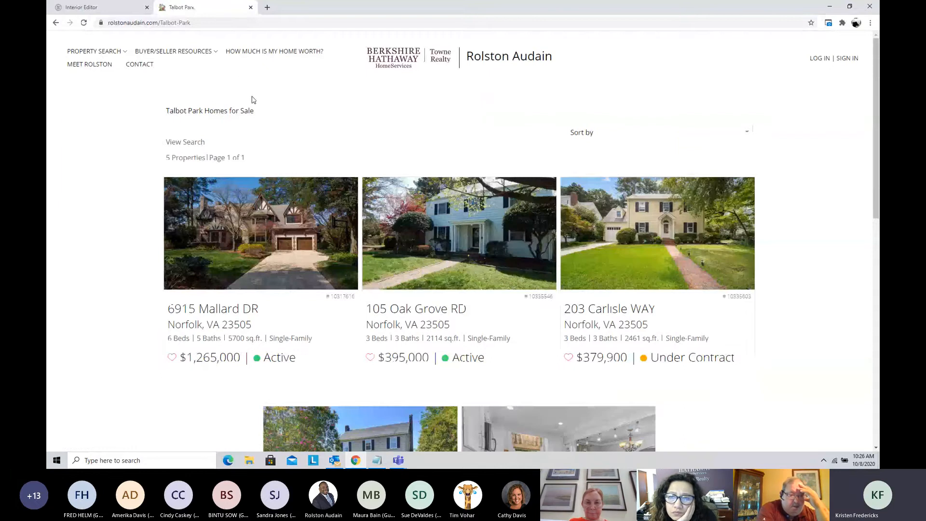
scroll(252, 100, "down", 6)
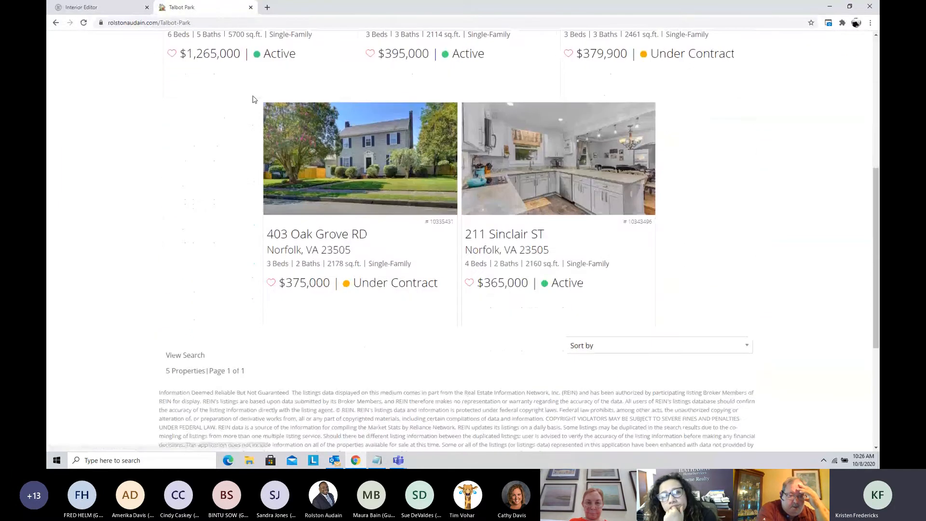
scroll(252, 100, "up", 6)
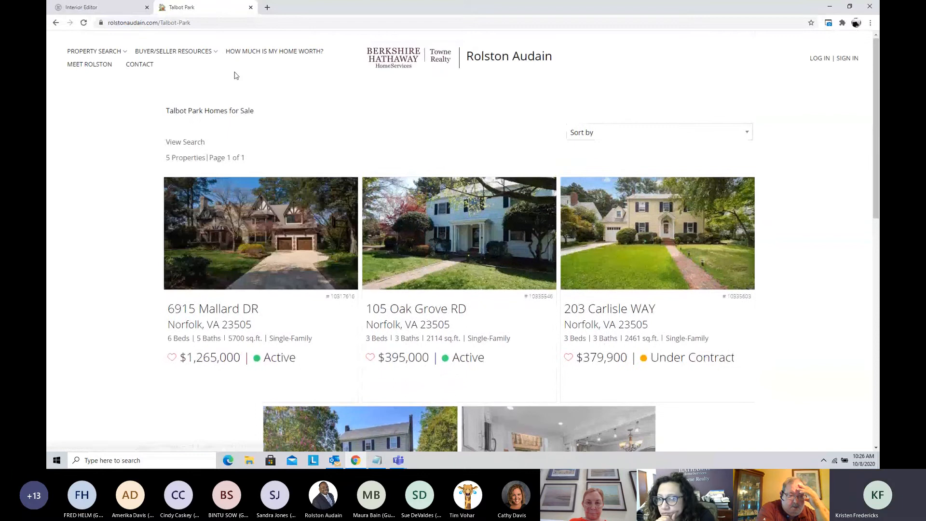
Step: Return to the Talbot Park page editor, start creating a new saved search and bring up the advanced criteria for REIN MLS
left_click(91, 9)
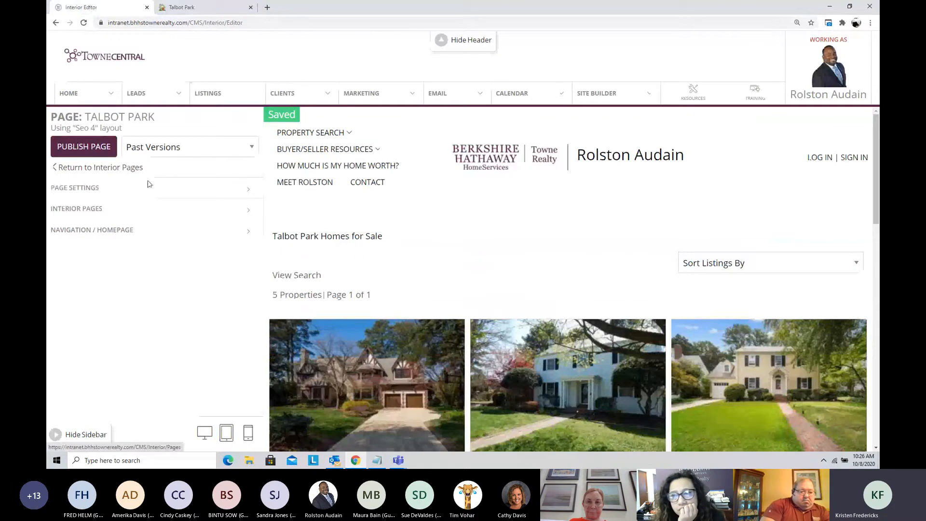
left_click(139, 210)
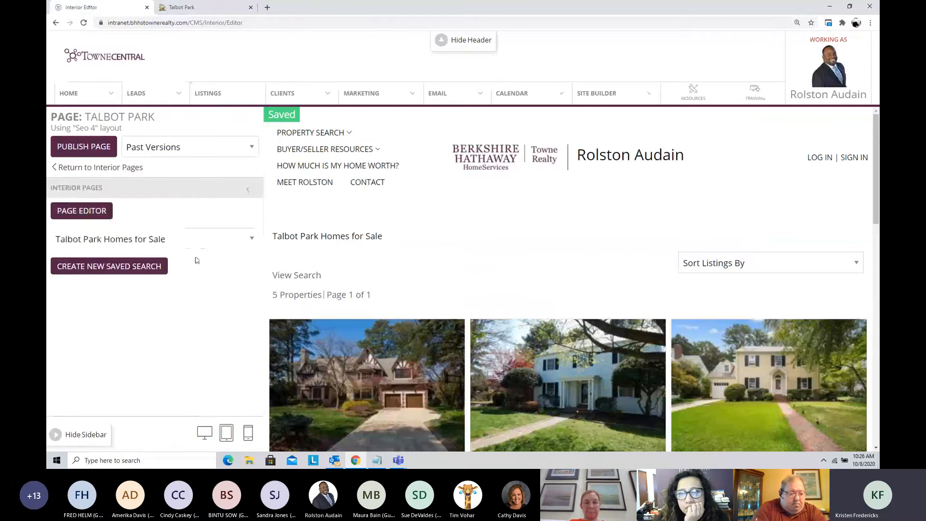
left_click(109, 269)
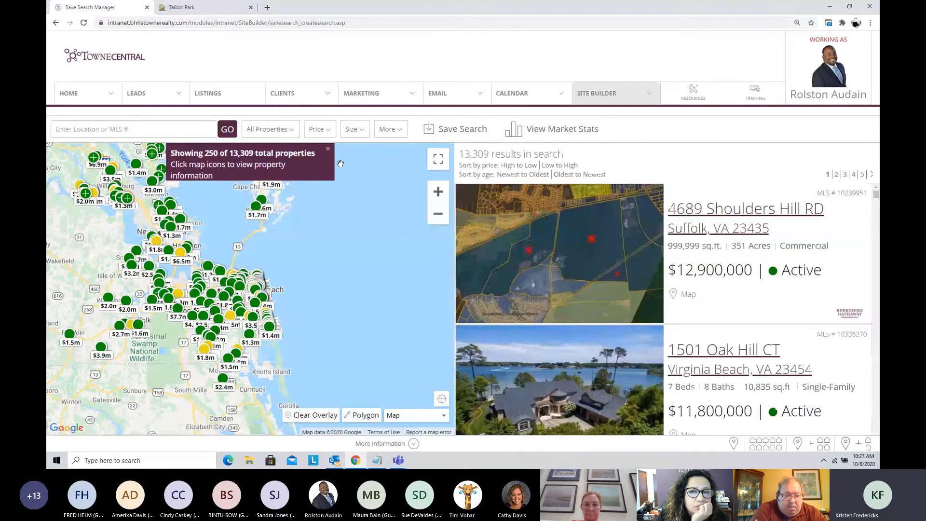
left_click(392, 130)
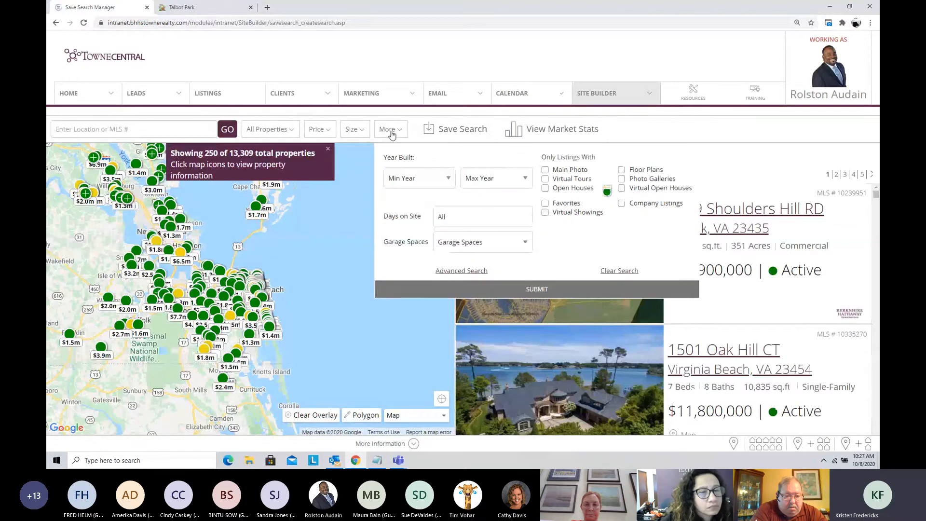
left_click(462, 273)
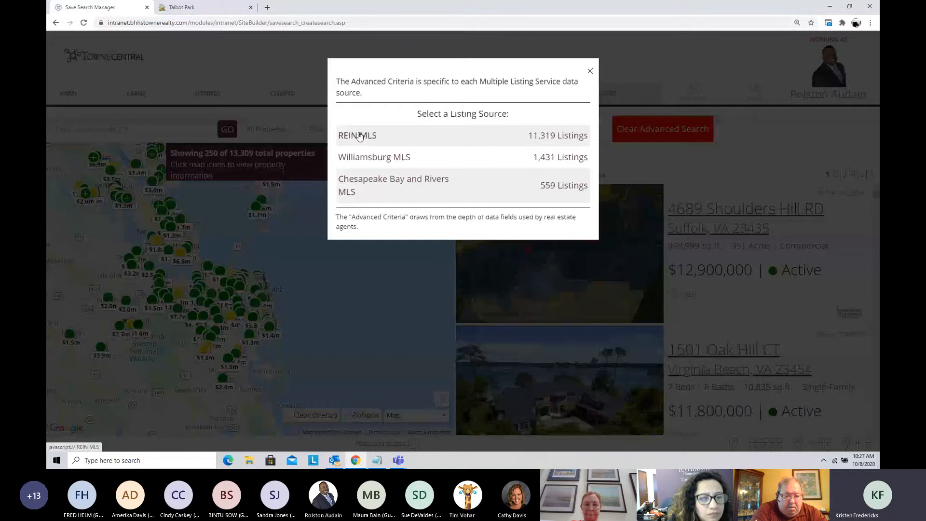
left_click(359, 136)
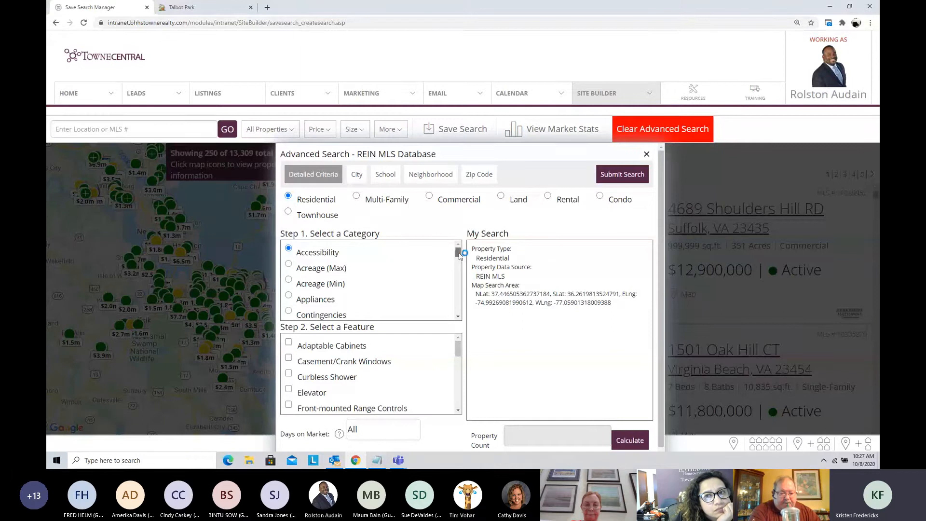
Step: Add Brick as the exterior siding and Yes for Fence Yn to the advanced search criteria
left_click_drag(459, 255, 459, 271)
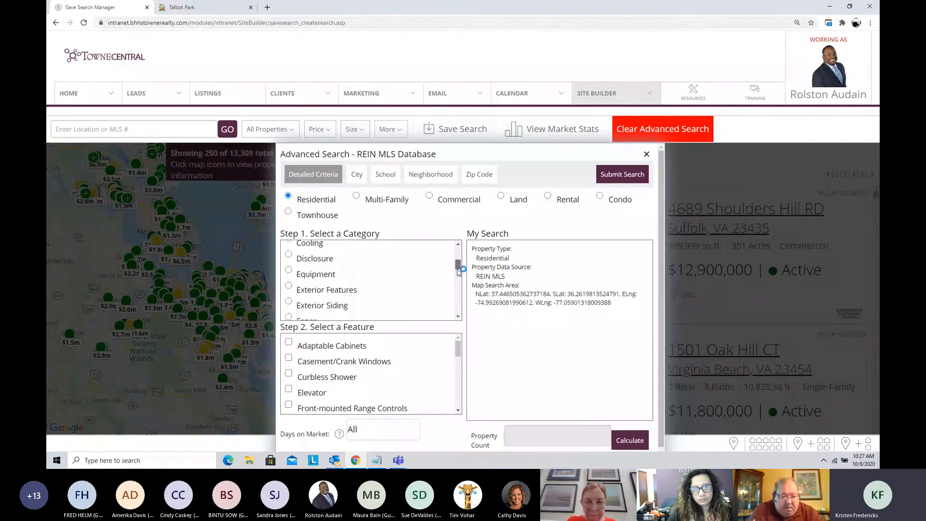
left_click(323, 306)
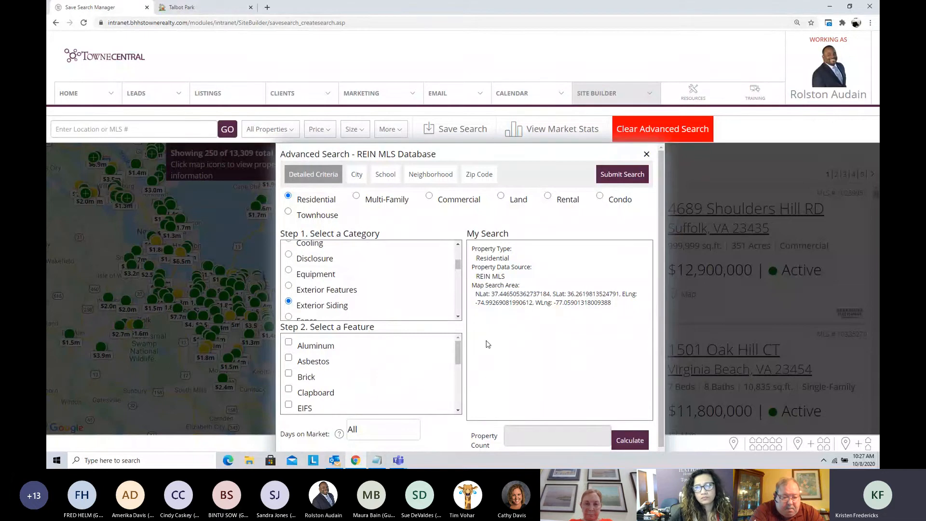
left_click(288, 374)
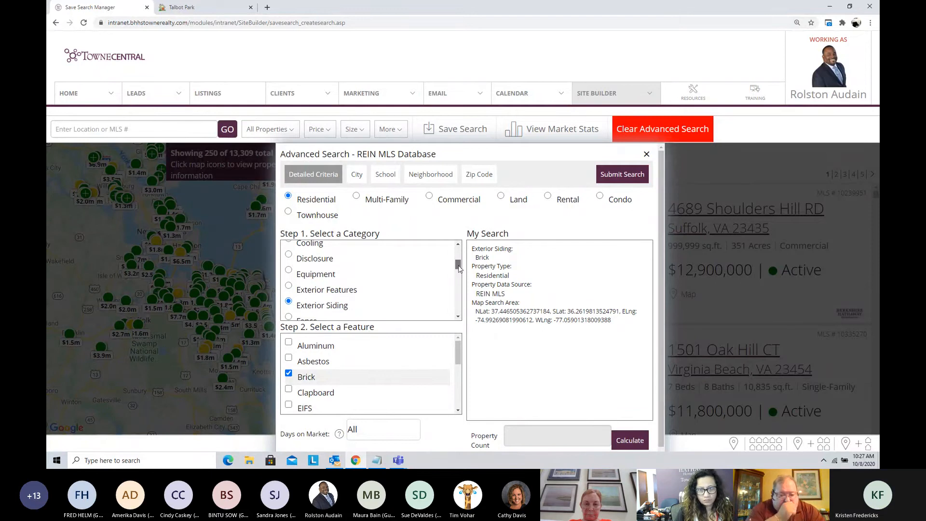
scroll(355, 290, "down", 2)
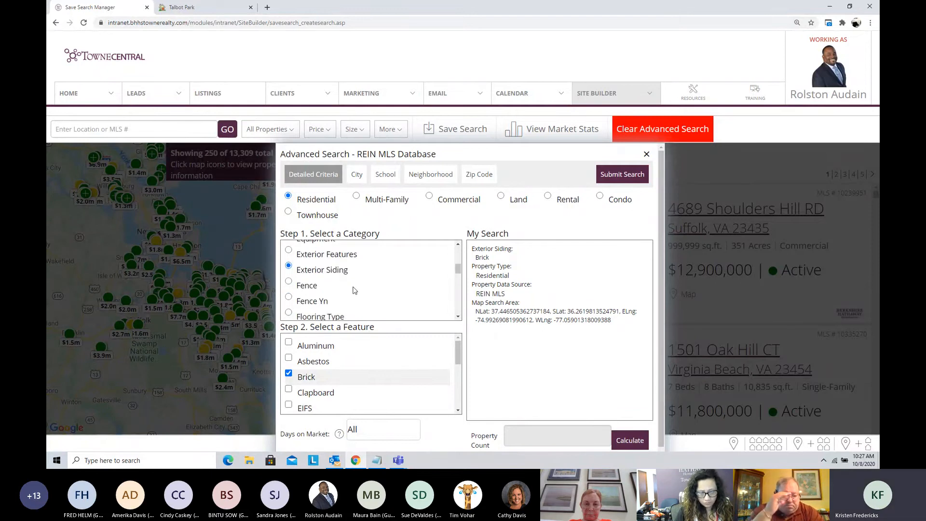
left_click(289, 298)
left_click(289, 358)
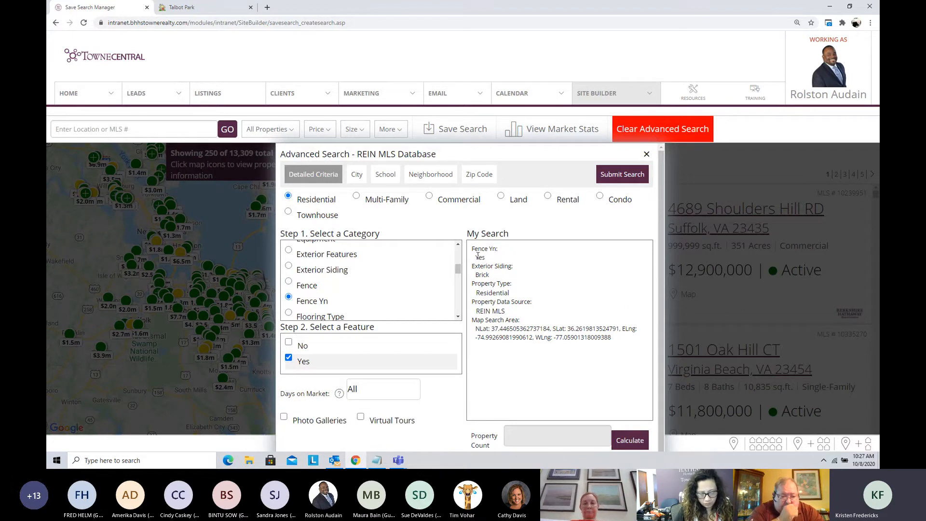
scroll(425, 293, "down", 3)
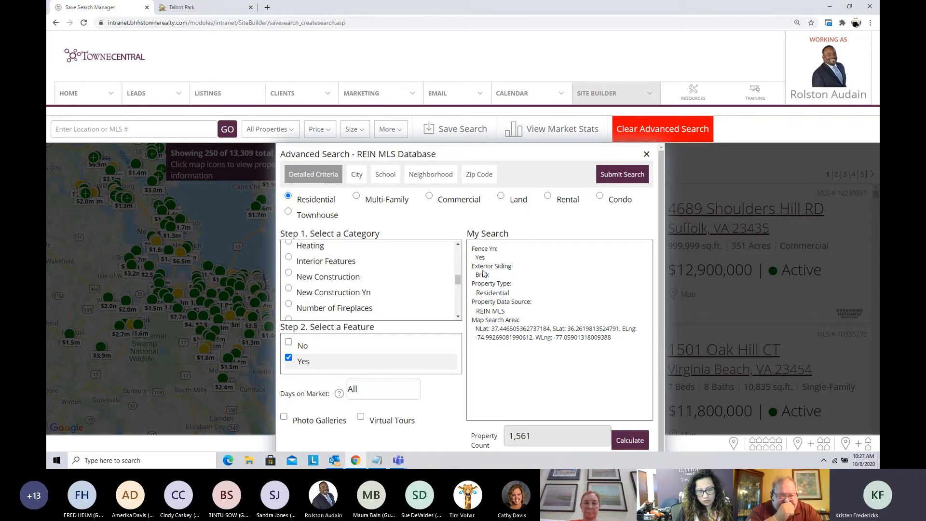
Step: Look through the school, zip code and city criteria, and add a minimum acreage of 1.0+ to the search
left_click(386, 176)
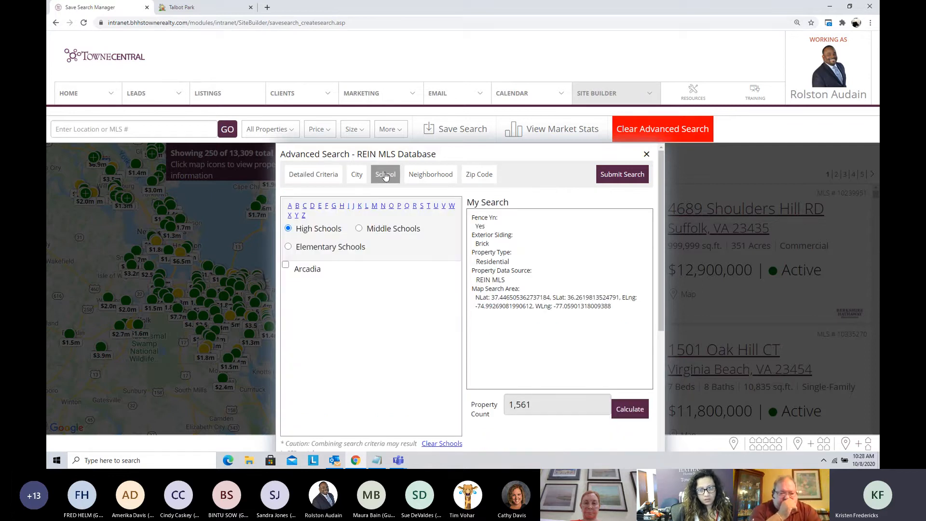
left_click(480, 178)
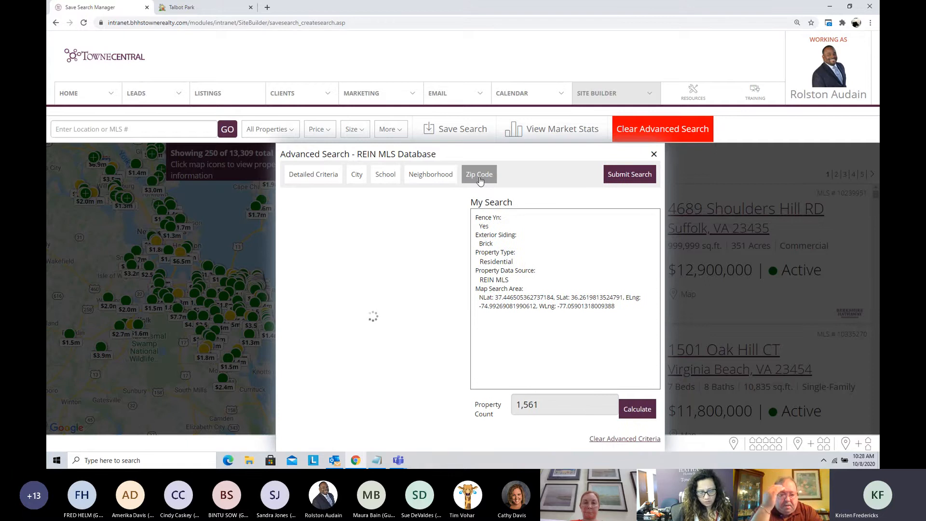
left_click(357, 176)
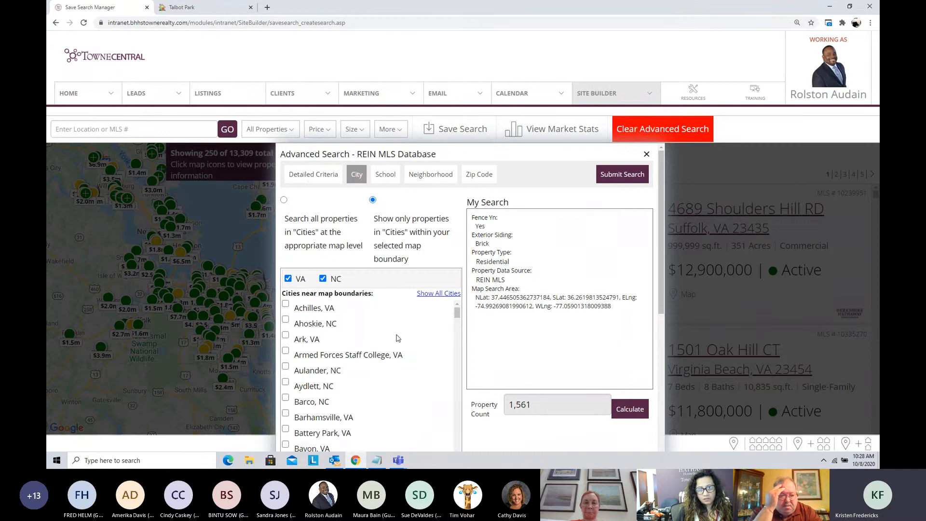
left_click(312, 175)
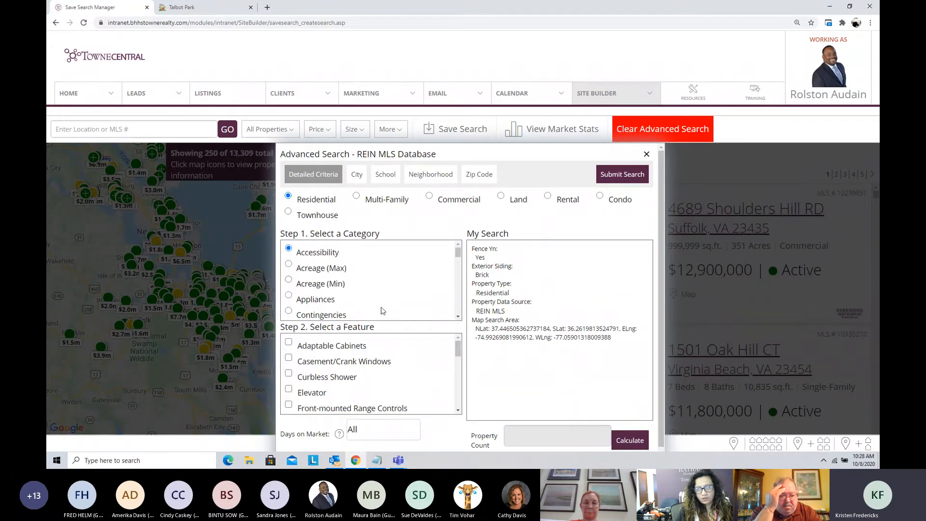
left_click(288, 280)
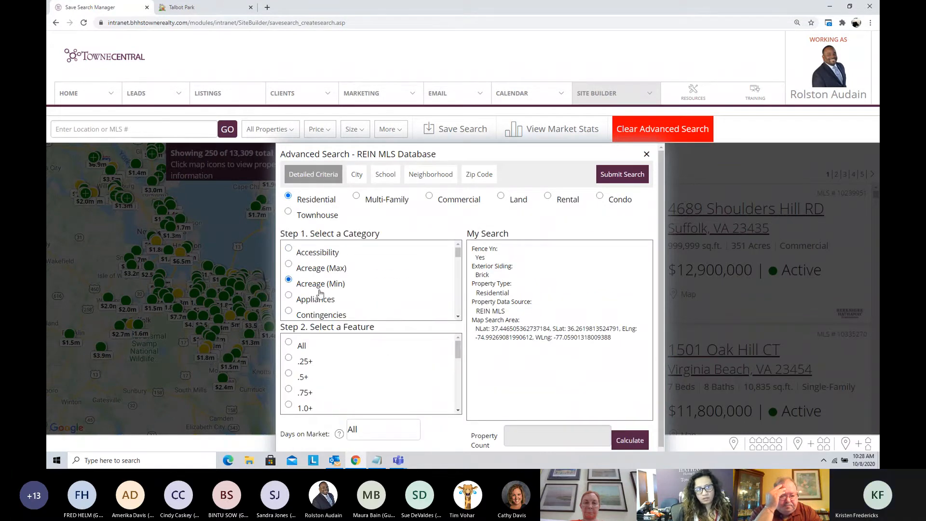
scroll(358, 366, "down", 1)
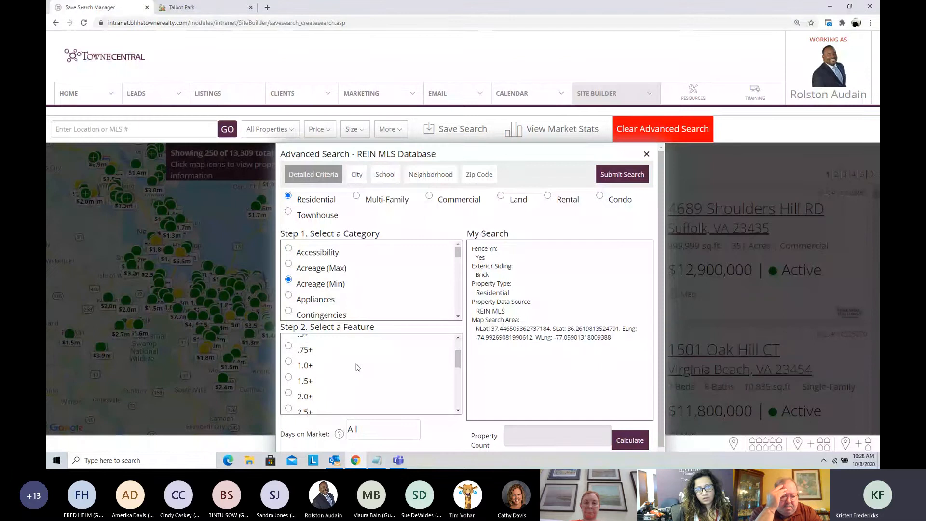
left_click(357, 367)
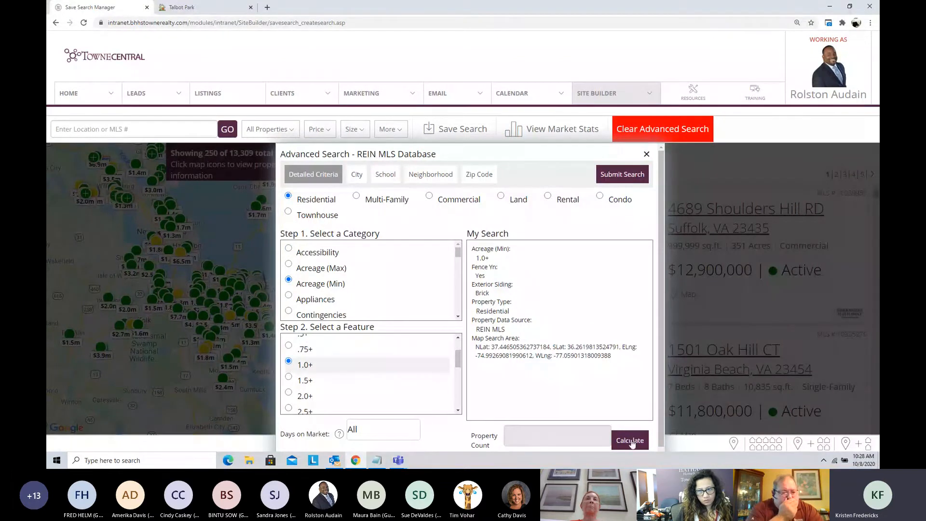
Step: Calculate the matching property count for the chosen criteria and submit the advanced search
left_click(630, 440)
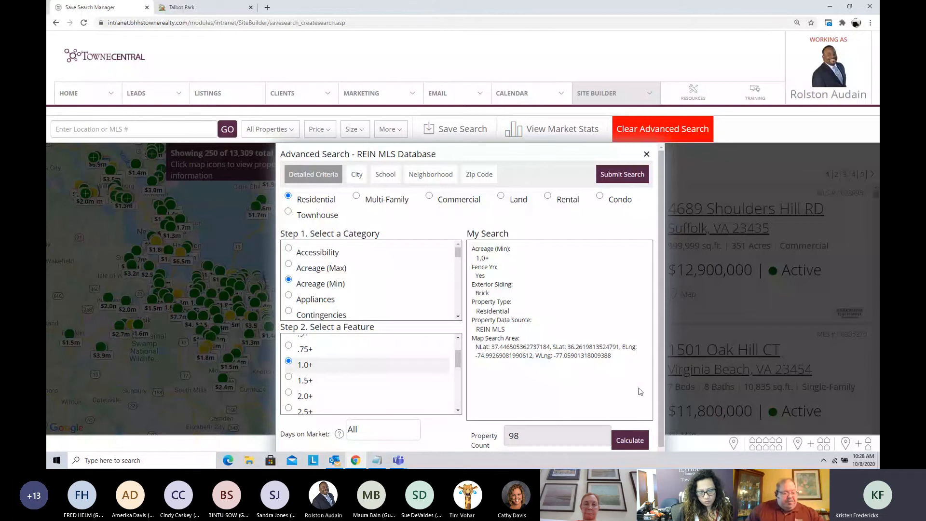
scroll(640, 391, "down", 1)
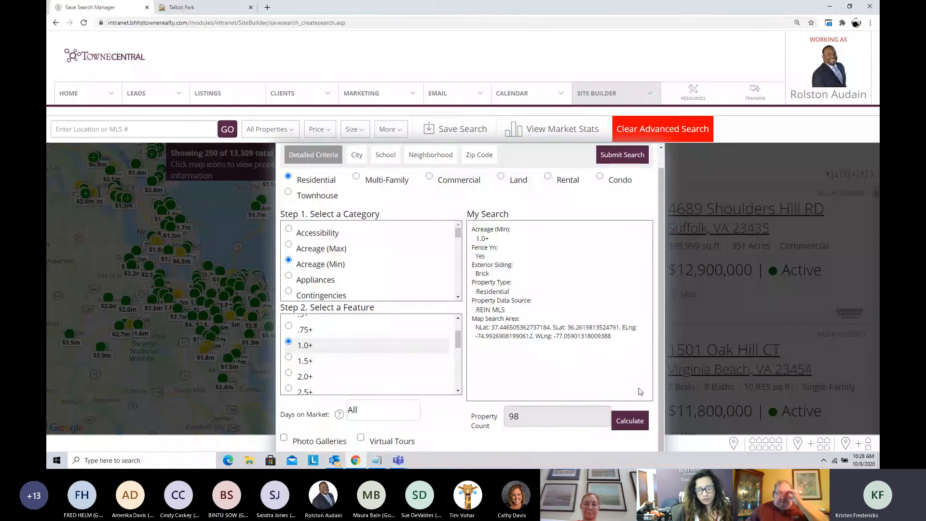
left_click(616, 156)
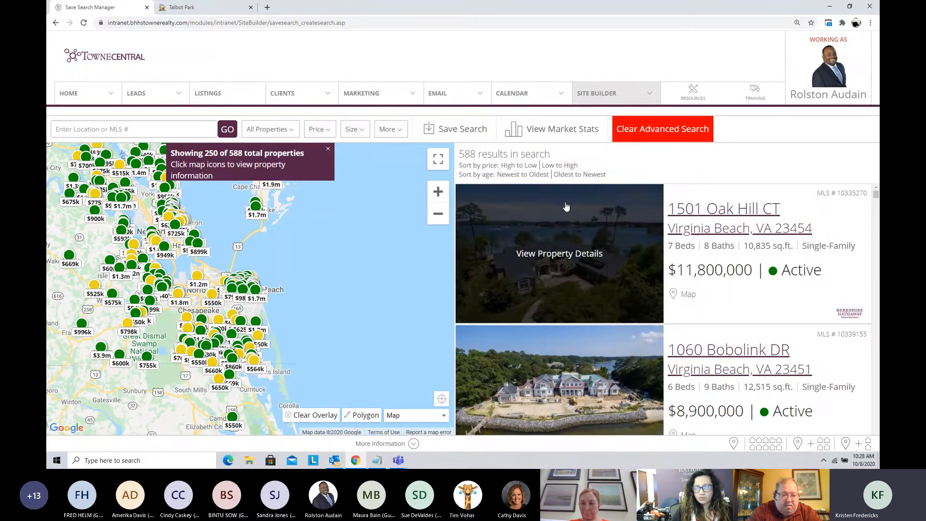
Step: Limit the property type filter to Condo listed as For Sale and apply it to the search
left_click(271, 129)
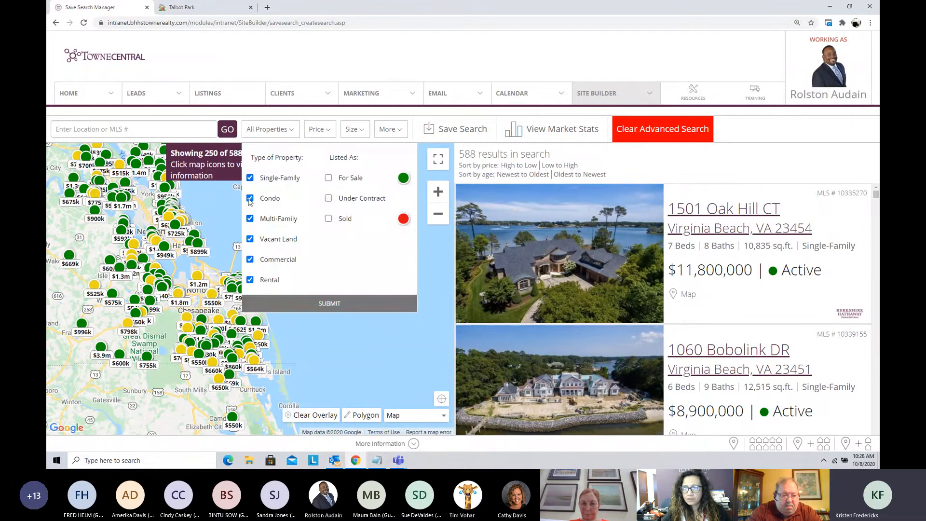
left_click(249, 178)
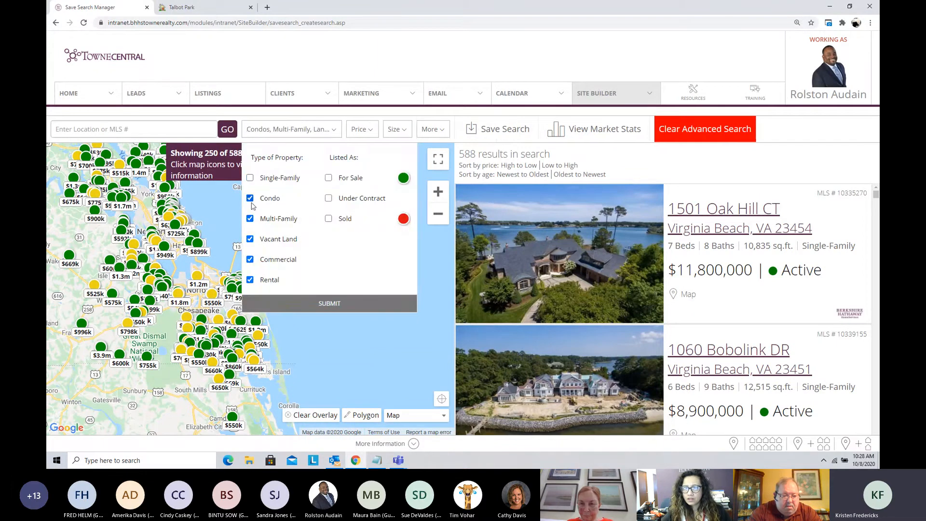
left_click(250, 219)
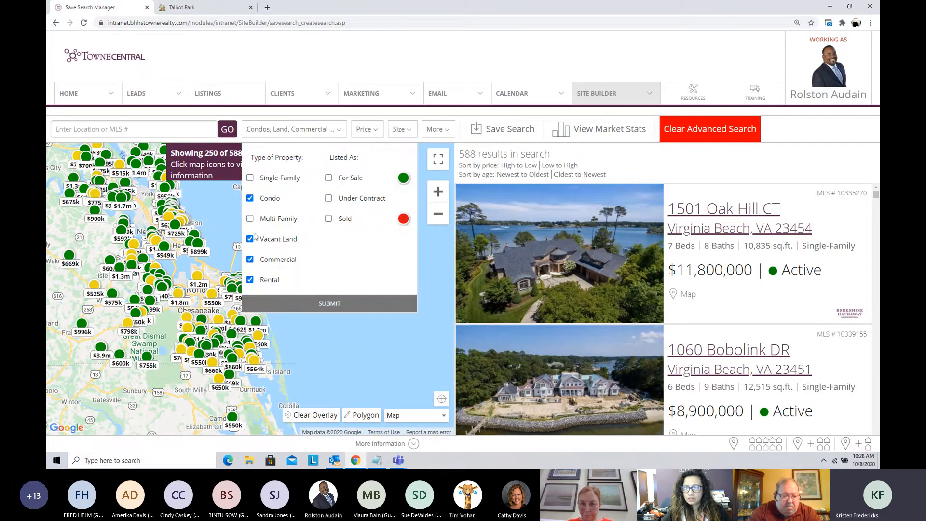
left_click(250, 239)
left_click(250, 260)
left_click(251, 280)
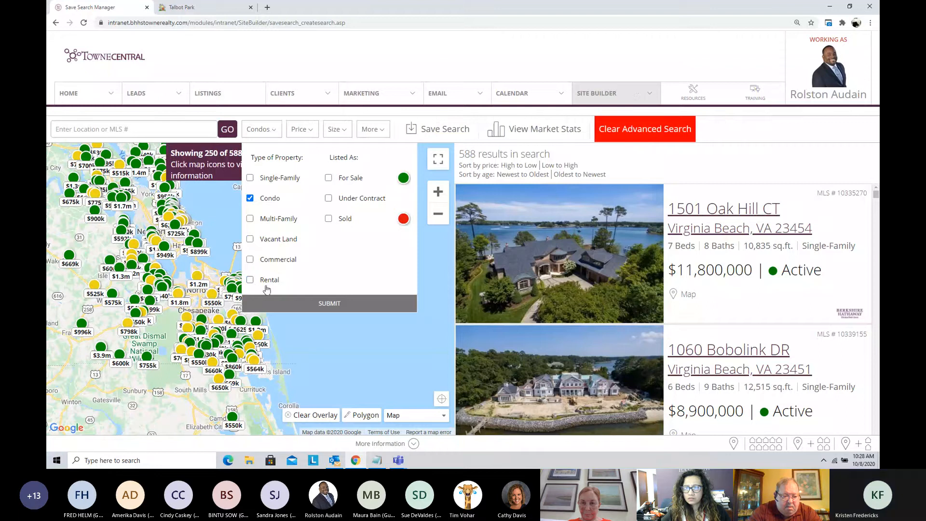
left_click(329, 178)
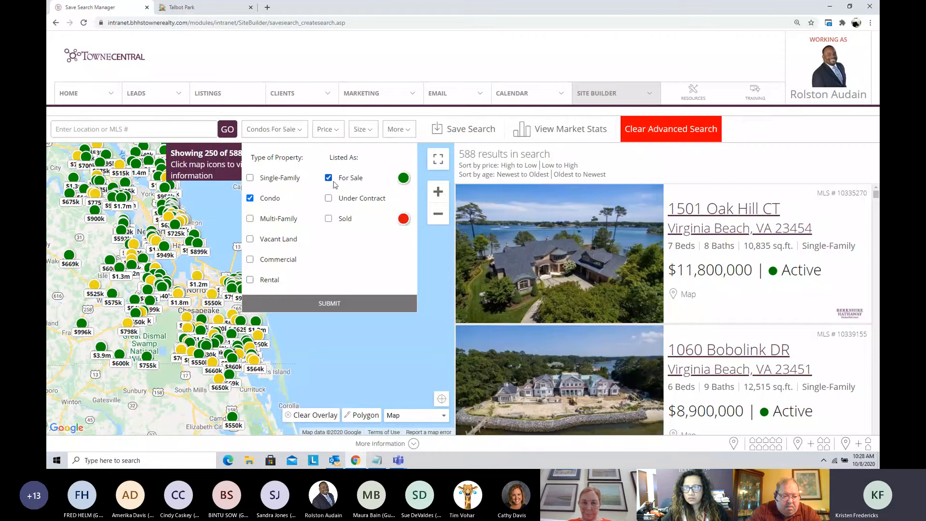
left_click(333, 303)
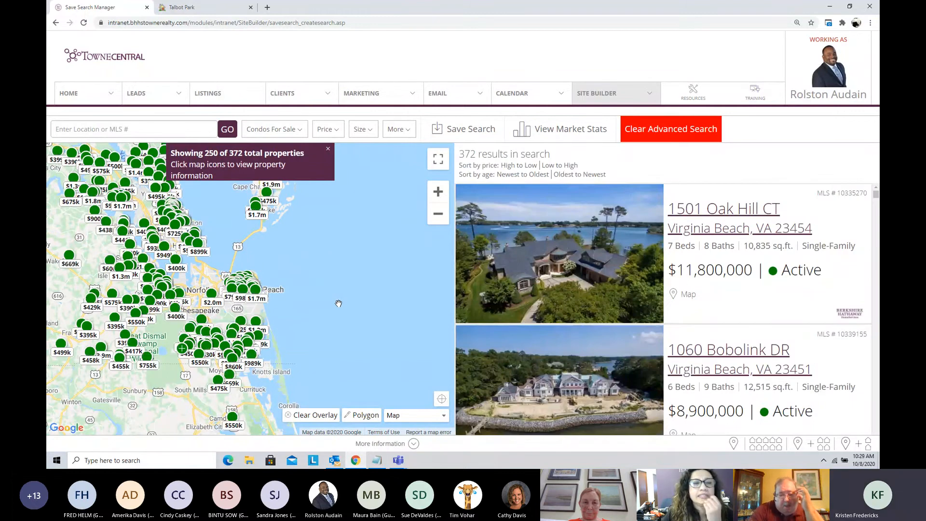
Step: Switch the property type filter to Single-Family only, keeping For Sale, and apply it to the search
scroll(338, 304, "down", 2)
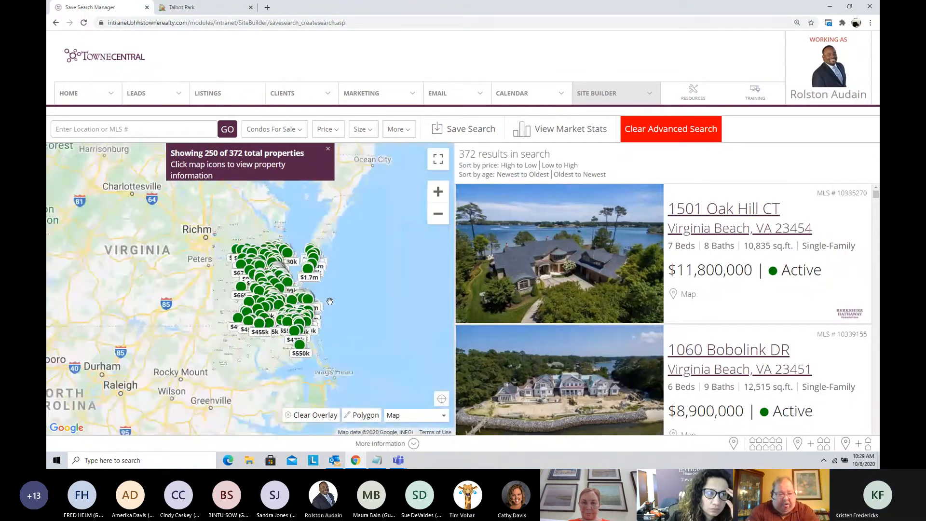
scroll(345, 294, "up", 3)
scroll(352, 289, "up", 1)
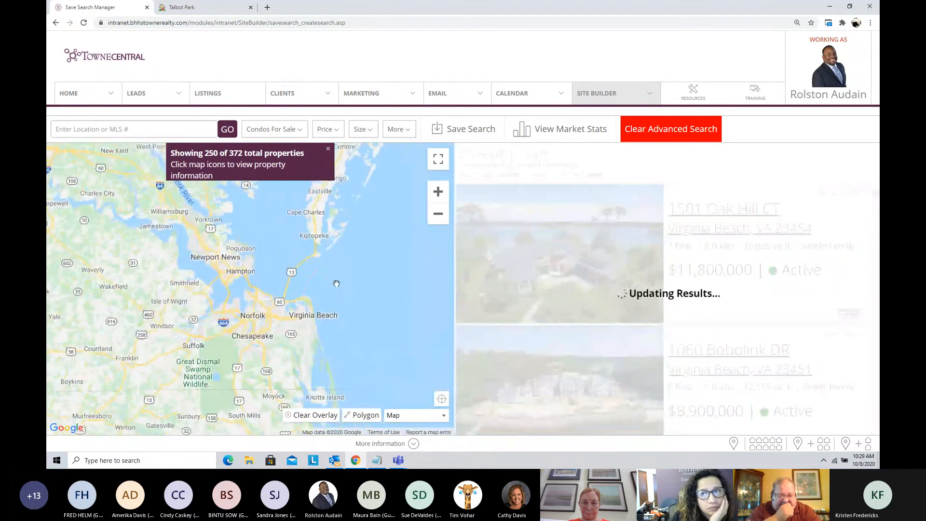
left_click_drag(353, 285, 397, 294)
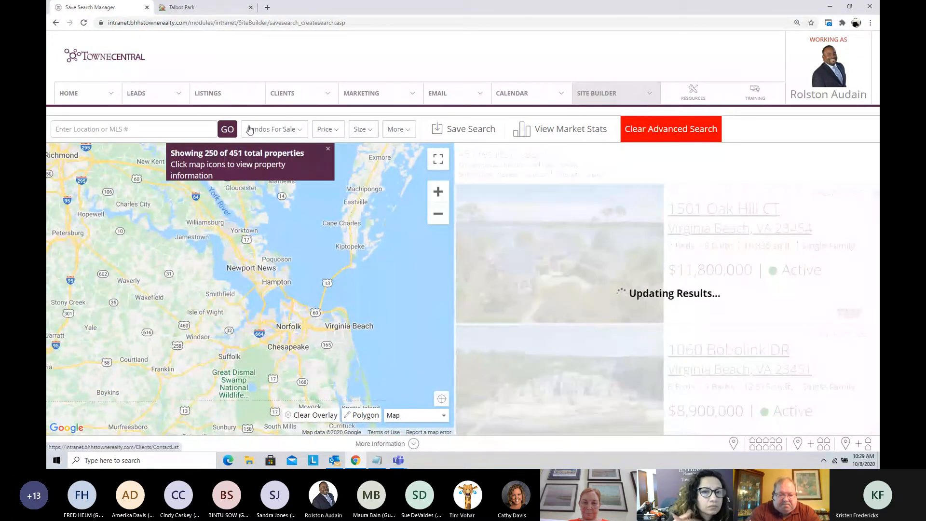
left_click(264, 130)
left_click(250, 178)
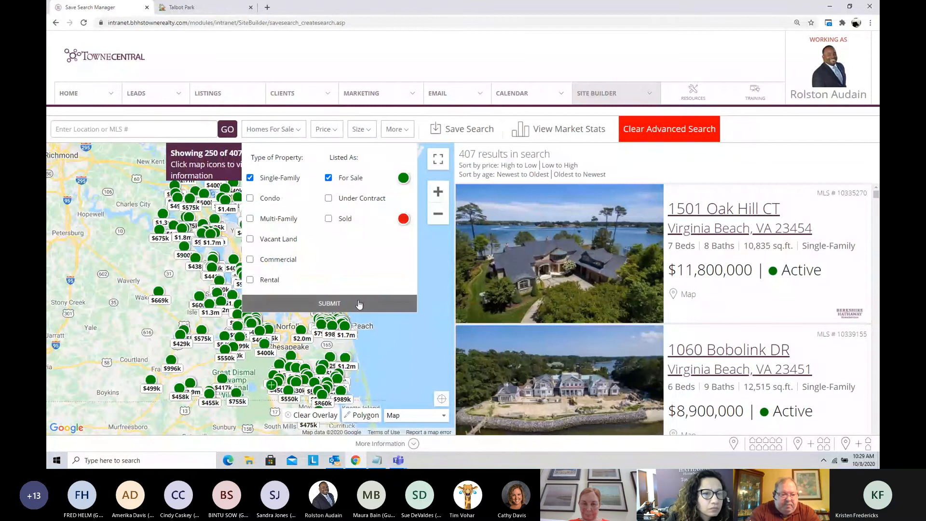
left_click(343, 303)
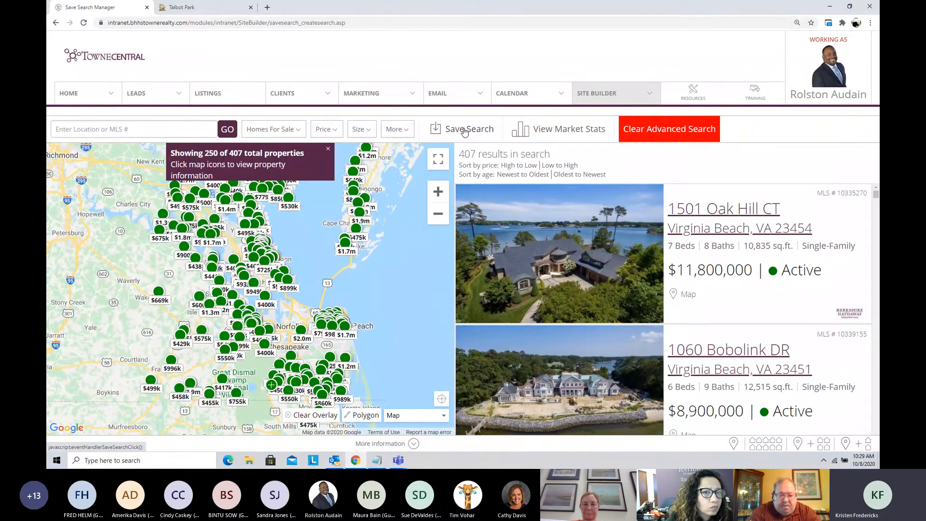
Step: Clear the advanced search and bring up the REIN MLS advanced criteria again
left_click(658, 129)
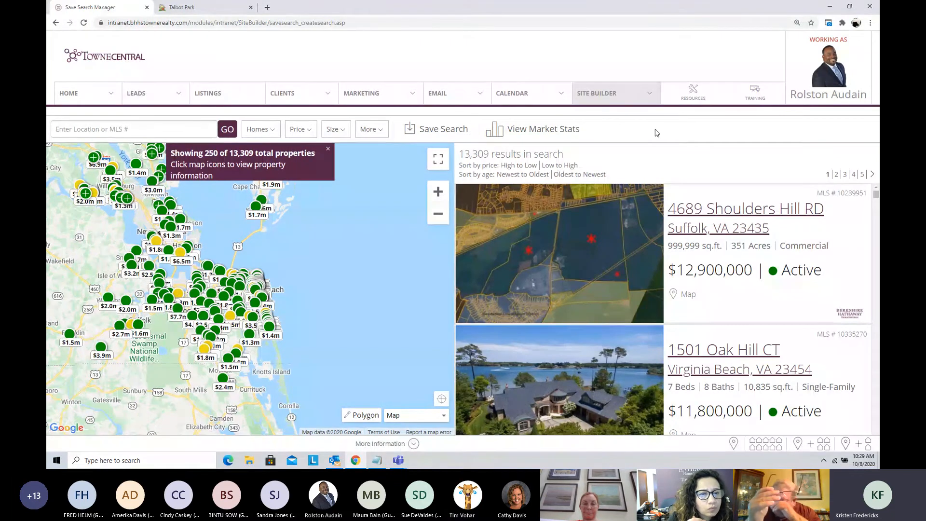
left_click(367, 131)
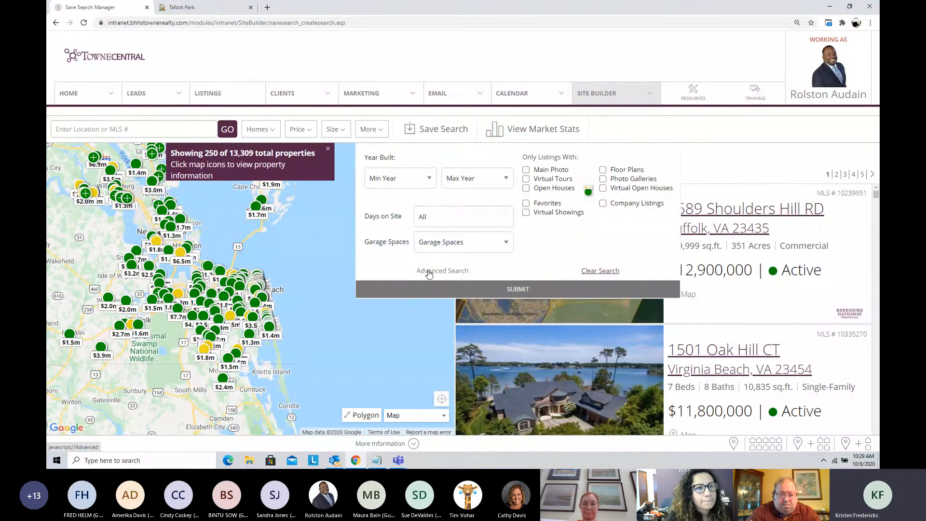
left_click(429, 273)
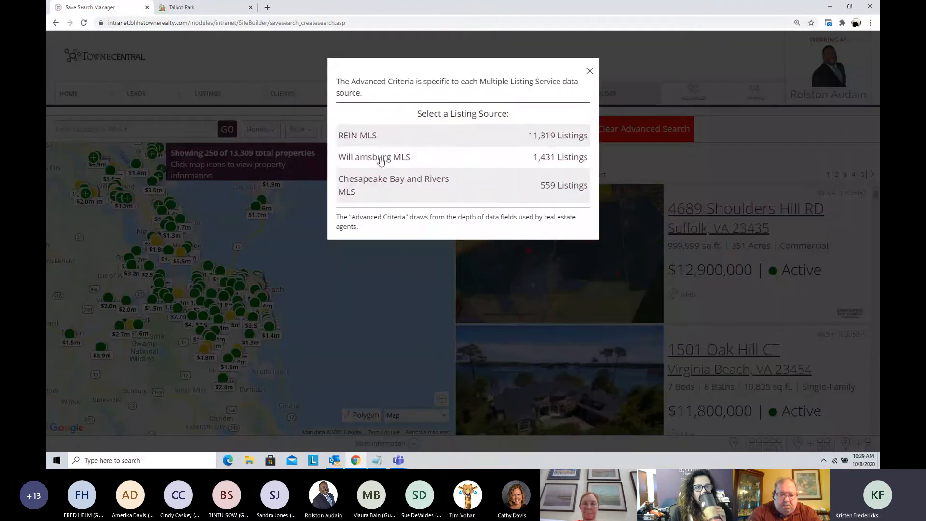
left_click(361, 137)
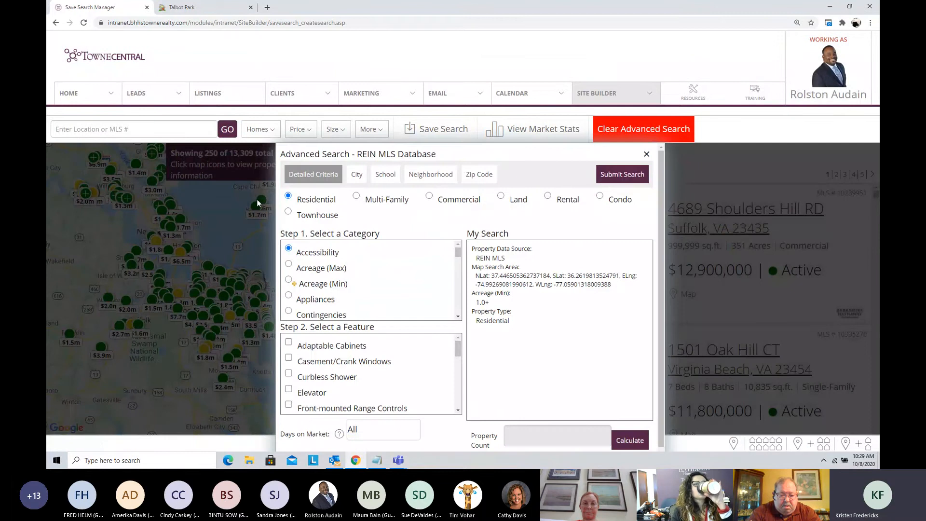
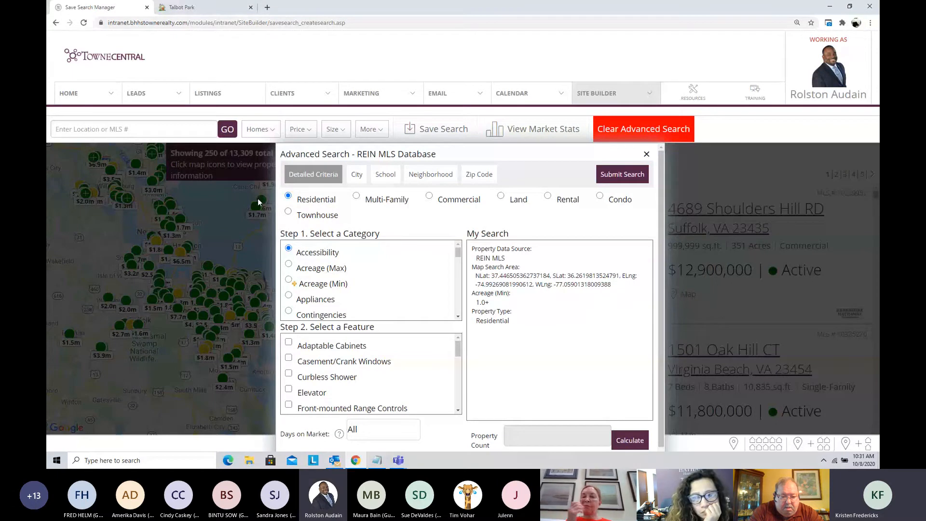
Step: Close the REIN MLS criteria without submitting and clear the active advanced search
left_click(647, 155)
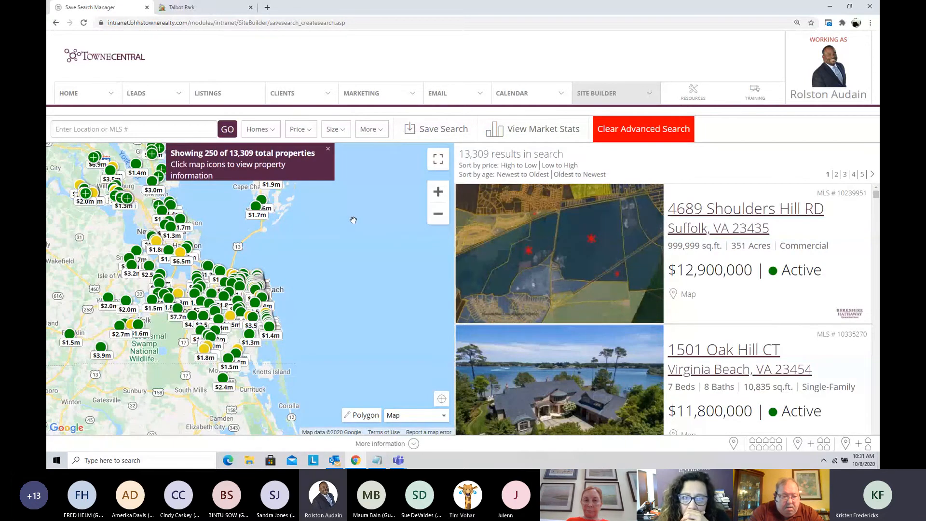
left_click(634, 134)
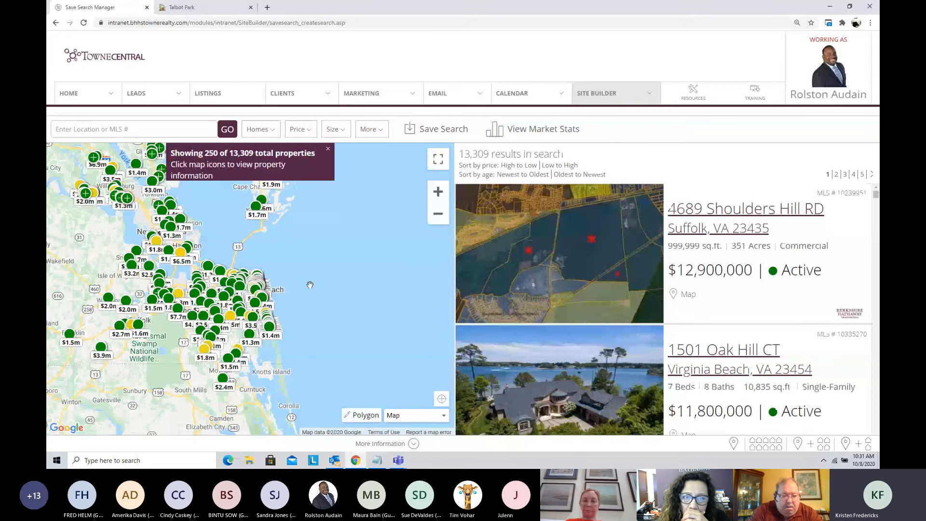
Step: Focus the search map on the Two Rivers Country Club peninsula west of Jamestown near Williamsburg
left_click_drag(310, 285, 428, 317)
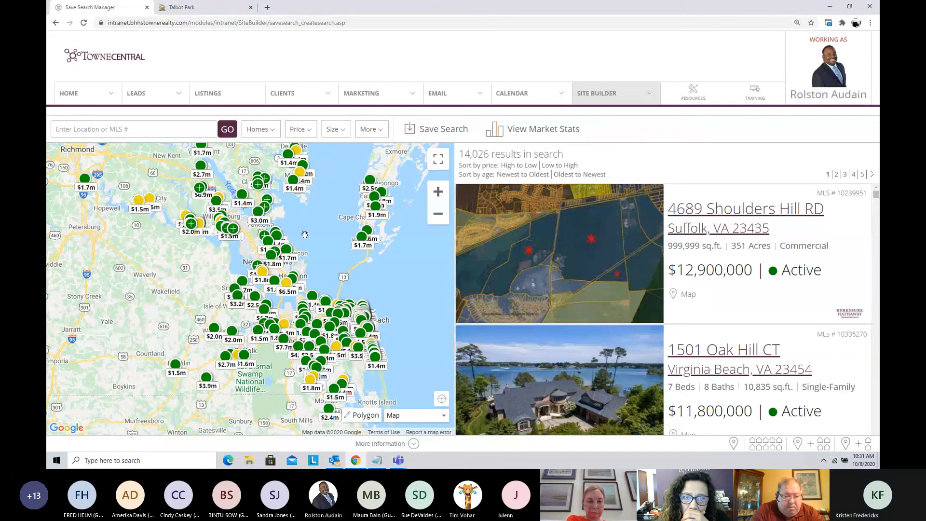
left_click_drag(312, 241, 386, 301)
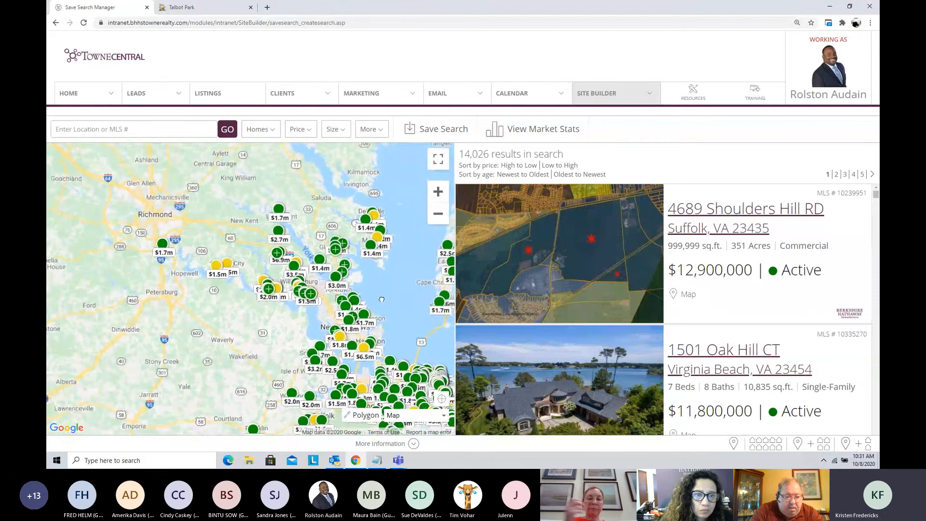
left_click(438, 192)
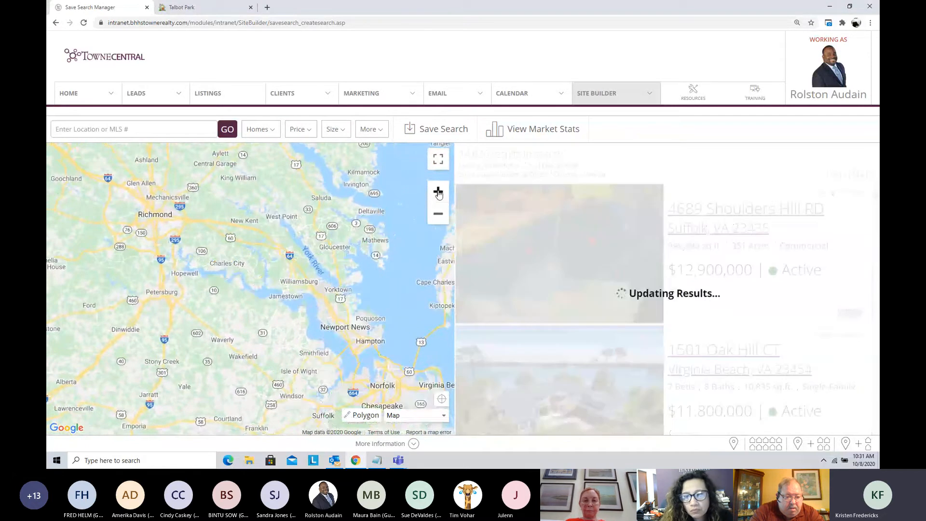
left_click(438, 192)
left_click(438, 192)
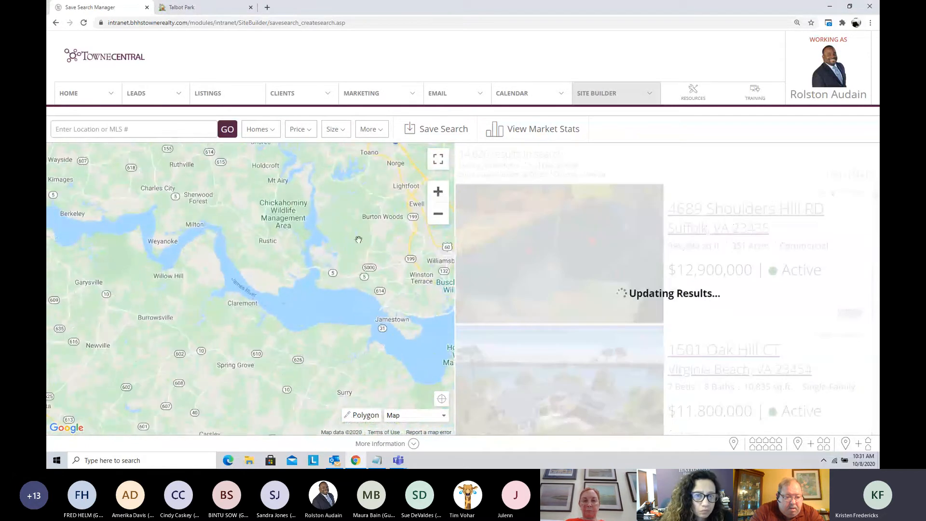
left_click_drag(348, 242, 274, 215)
left_click_drag(340, 264, 276, 234)
left_click_drag(393, 313, 384, 338)
left_click(438, 193)
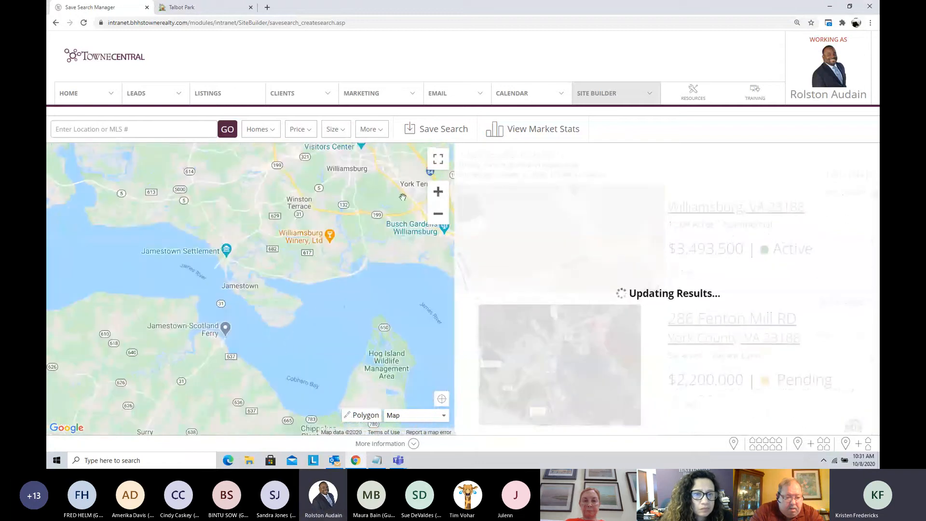
left_click_drag(333, 173, 357, 258)
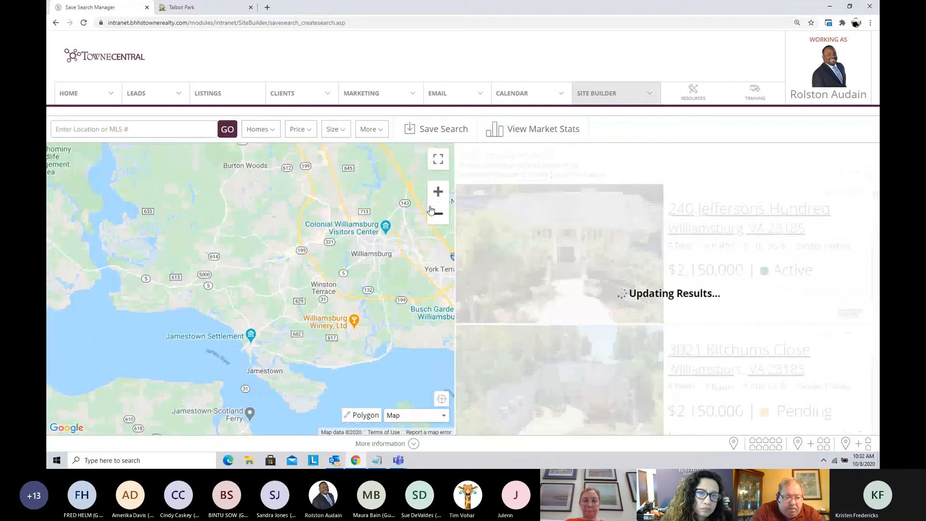
left_click_drag(363, 225, 377, 265)
left_click(438, 191)
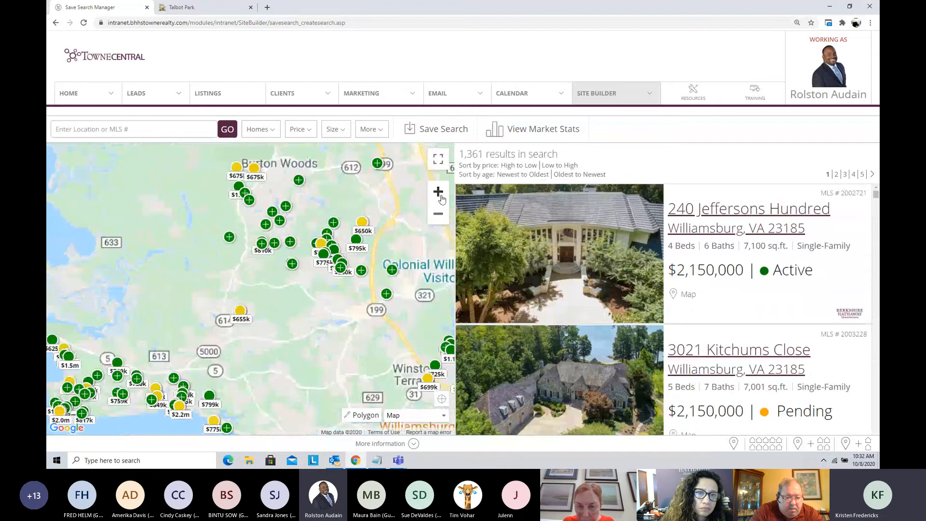
left_click_drag(232, 353, 388, 190)
left_click(438, 192)
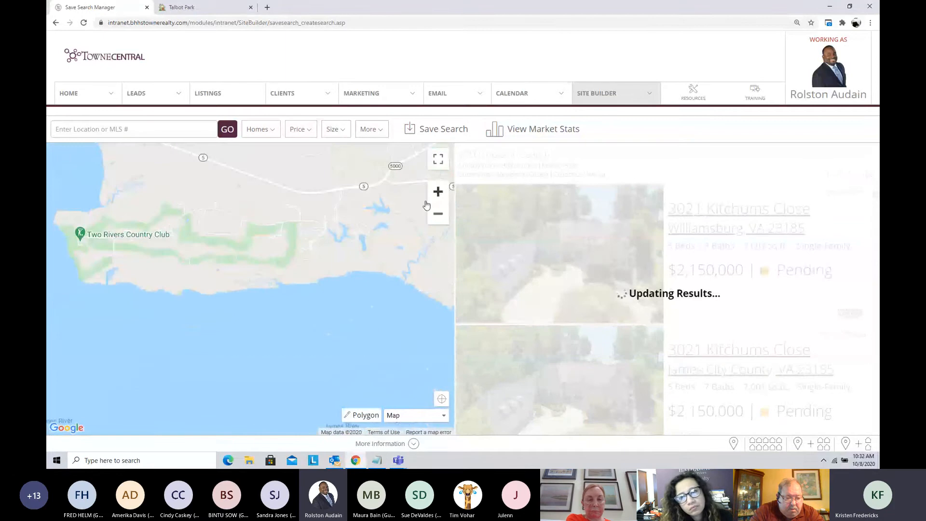
mouse_move(318, 304)
left_mouse_down()
mouse_move(338, 323)
mouse_move(320, 318)
left_mouse_up()
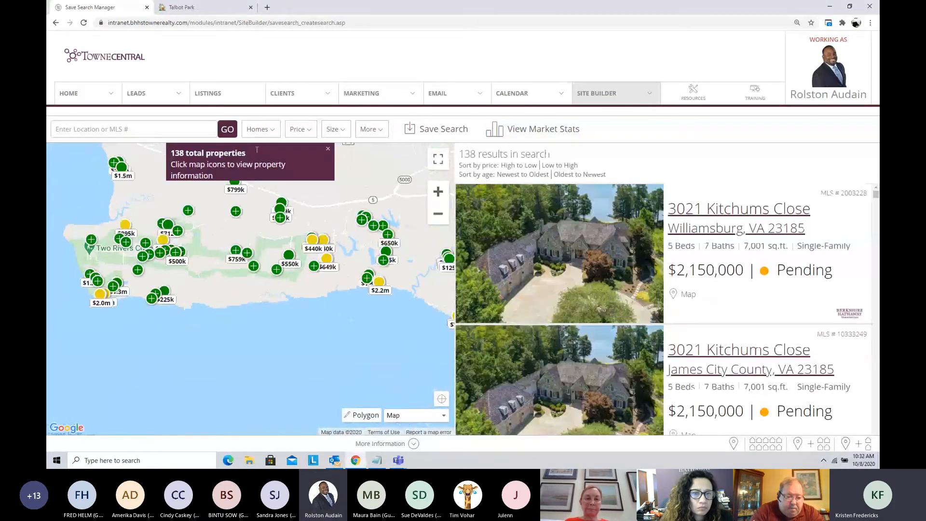
left_click(327, 150)
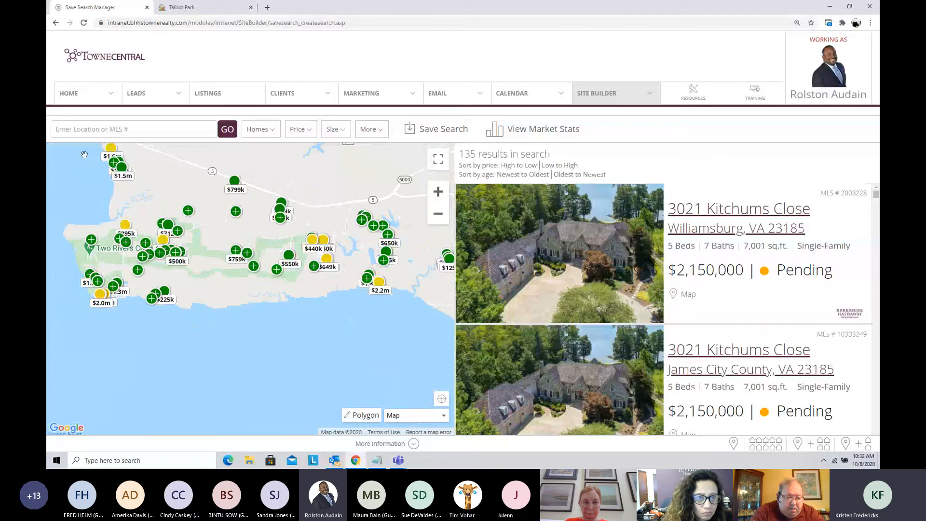
left_click_drag(148, 168, 148, 179)
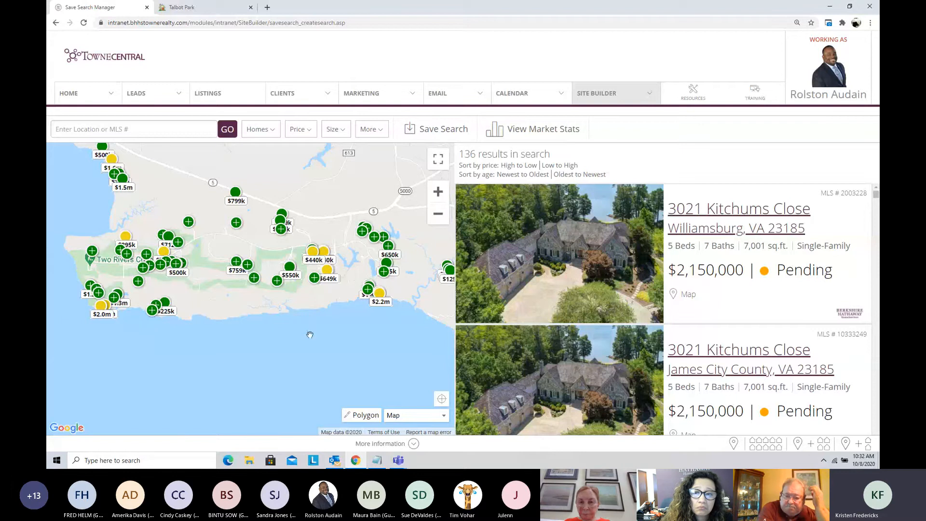
Step: Draw a closed polygon around the Two Rivers Country Club area, running along the shoreline and following Route 5 on the north side
left_click(359, 417)
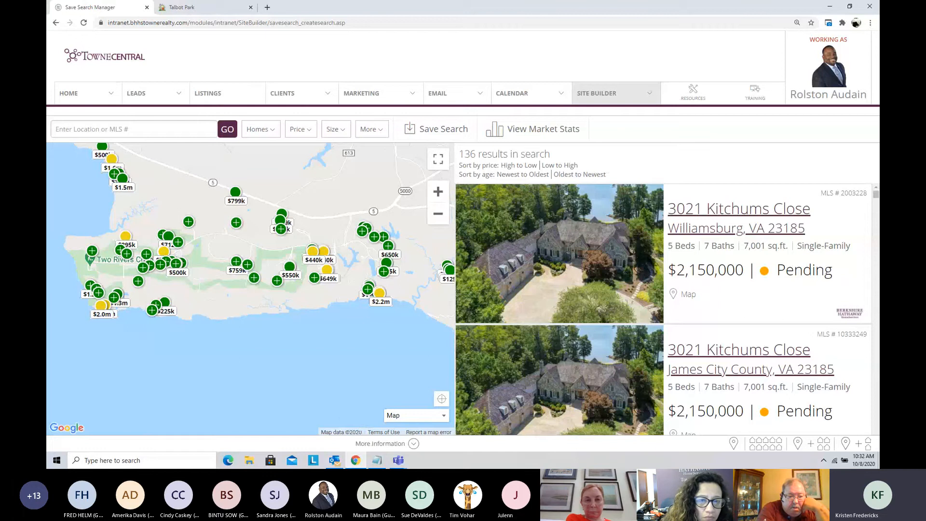
left_click(395, 207)
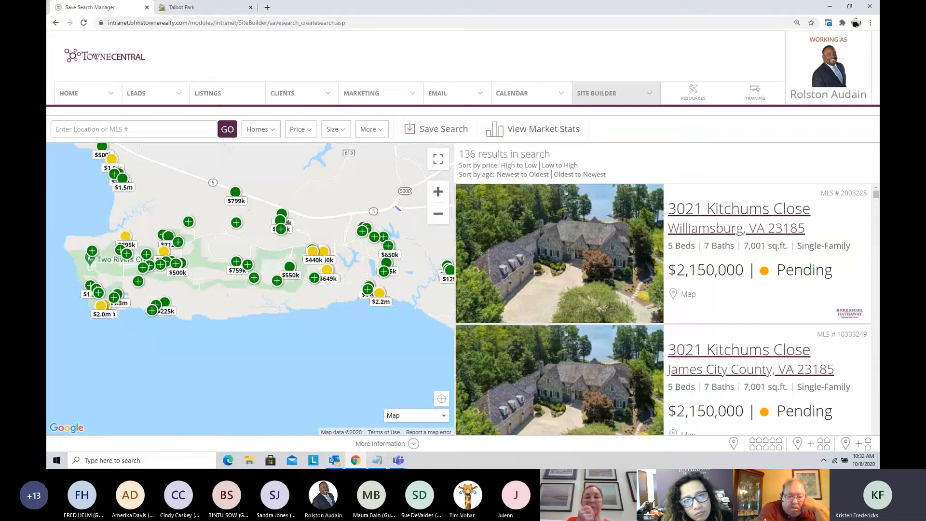
left_click(413, 318)
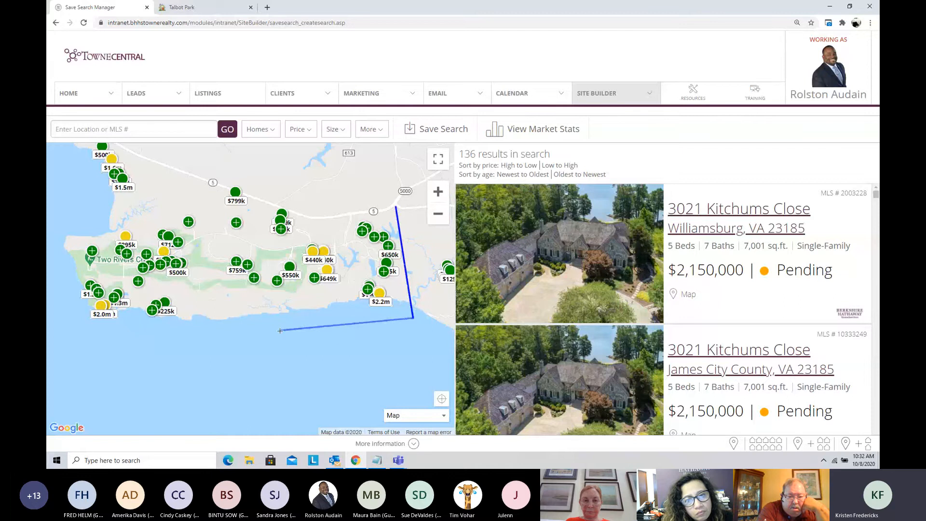
left_click(63, 333)
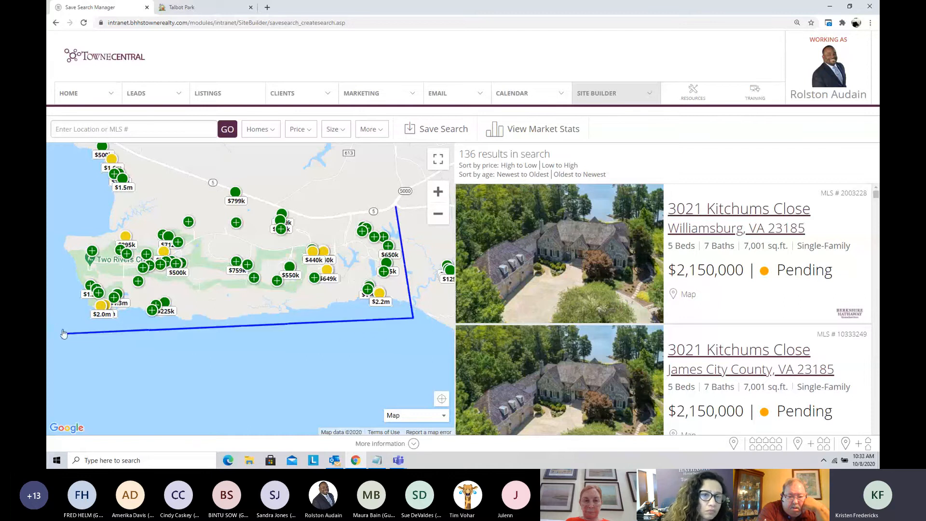
left_click(71, 144)
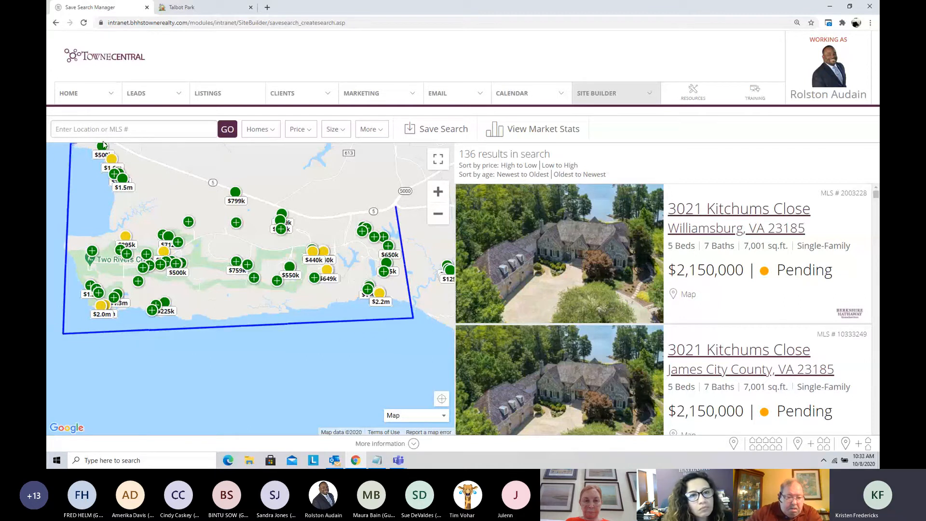
left_click(131, 145)
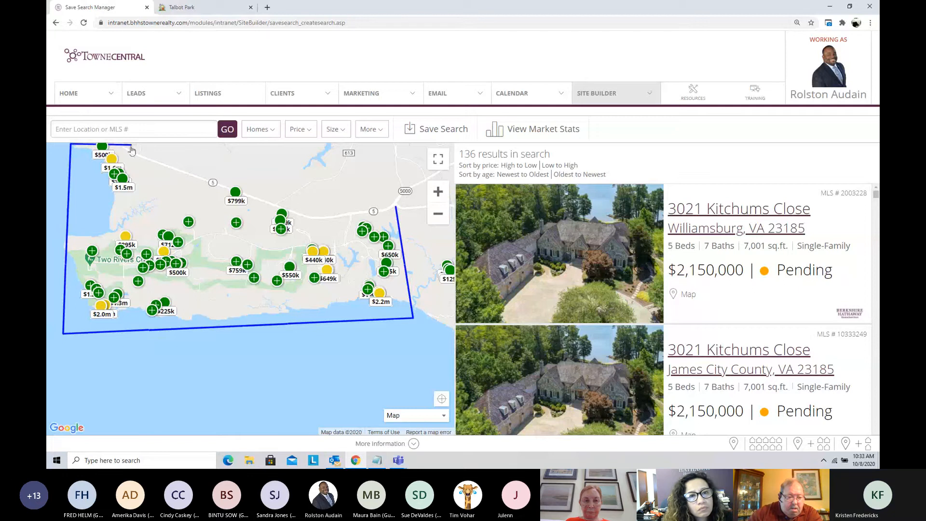
left_click(260, 203)
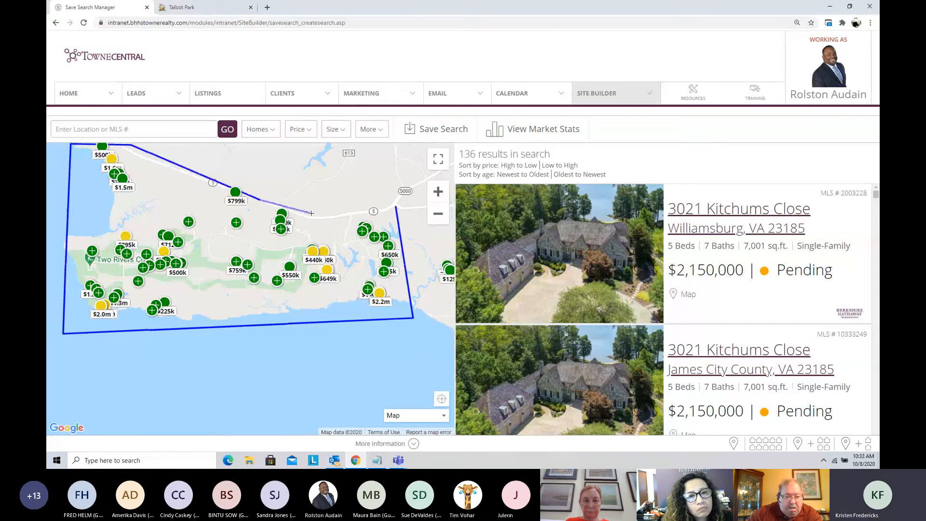
left_click(327, 219)
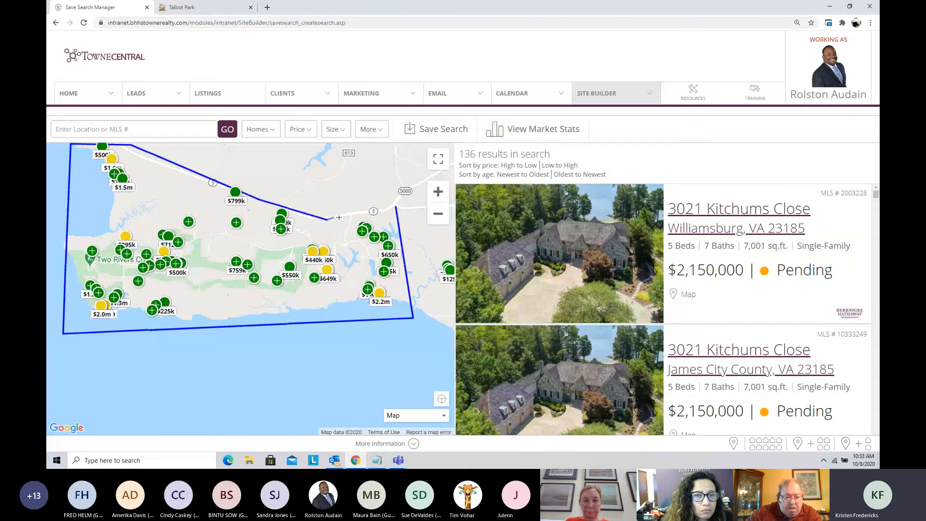
left_click(397, 211)
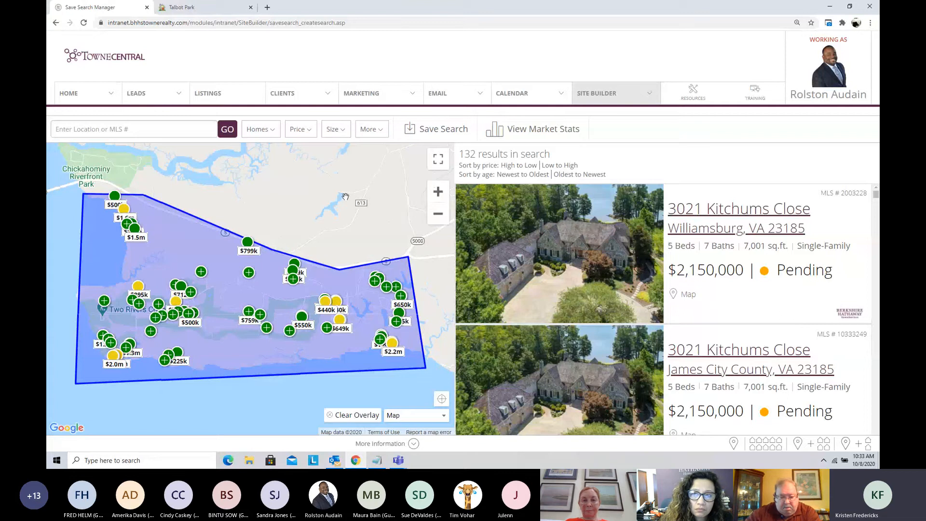
Step: Save the polygon search for My Website under the name "Governors Land Homes For Sale"
left_click(431, 131)
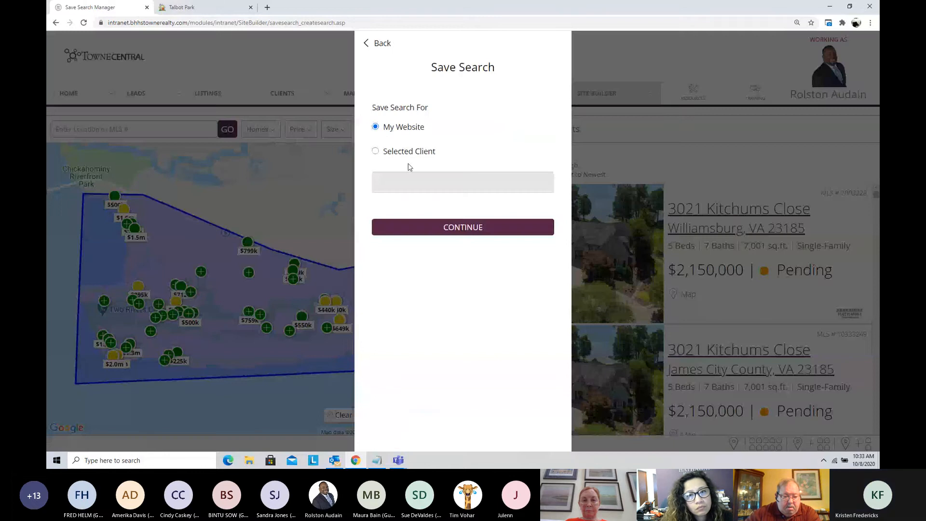
left_click(448, 228)
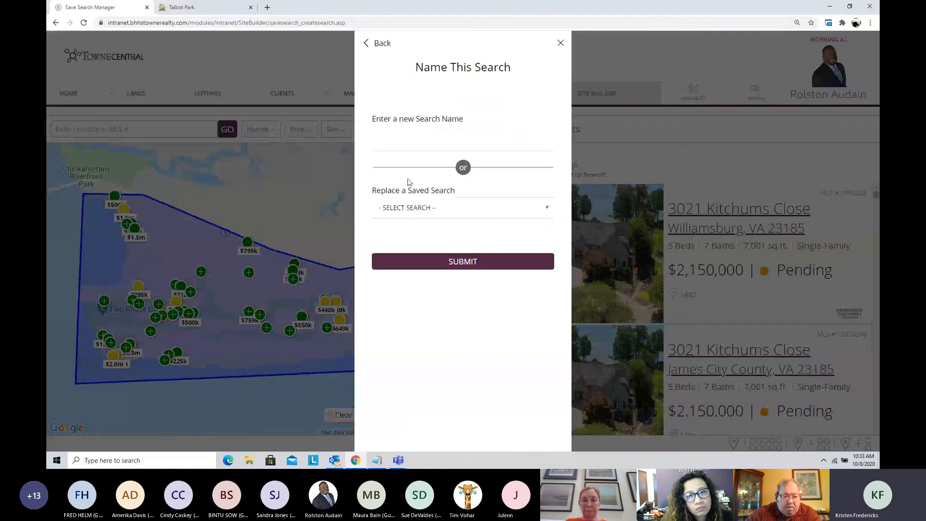
left_click(404, 139)
type("GOVERNO")
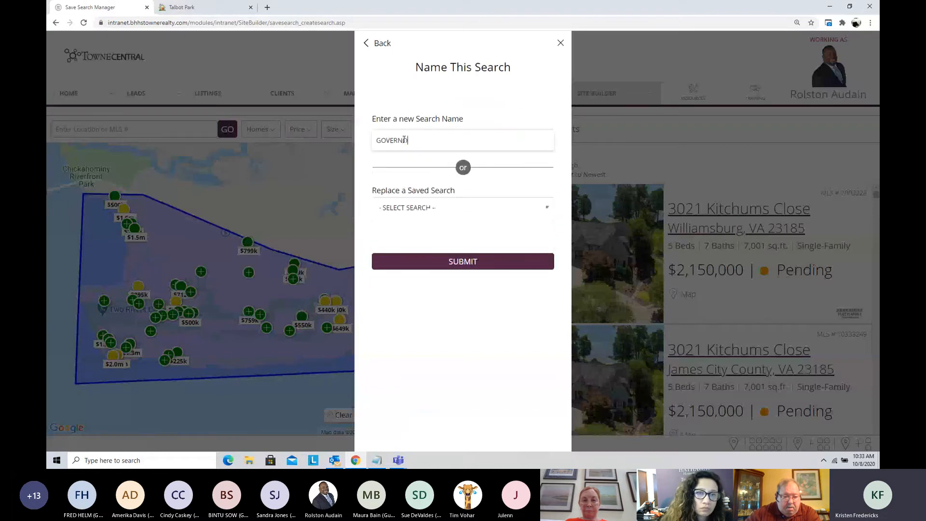
type("RS LAND ")
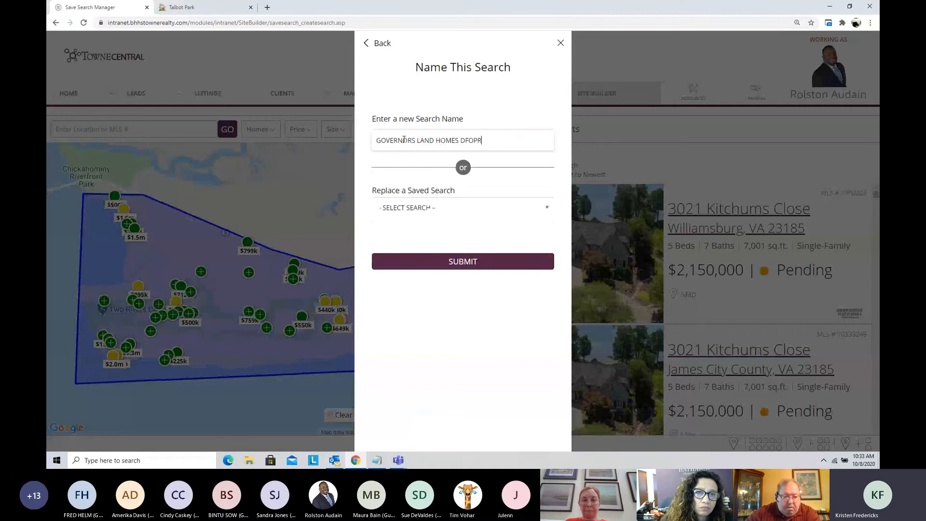
type("HOMES DFOPR")
key("BackSpace")
key("BackSpace")
key("BackSpace")
key("BackSpace")
key("BackSpace")
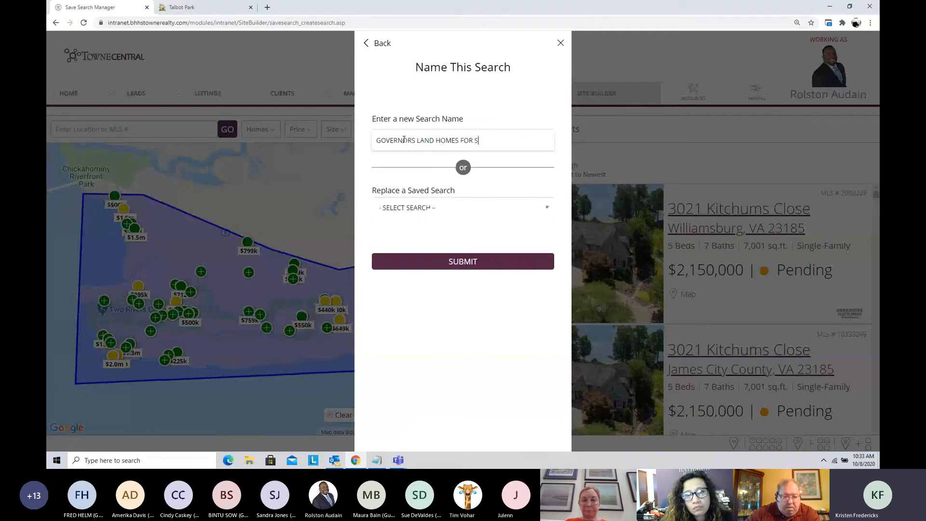
left_click(465, 265)
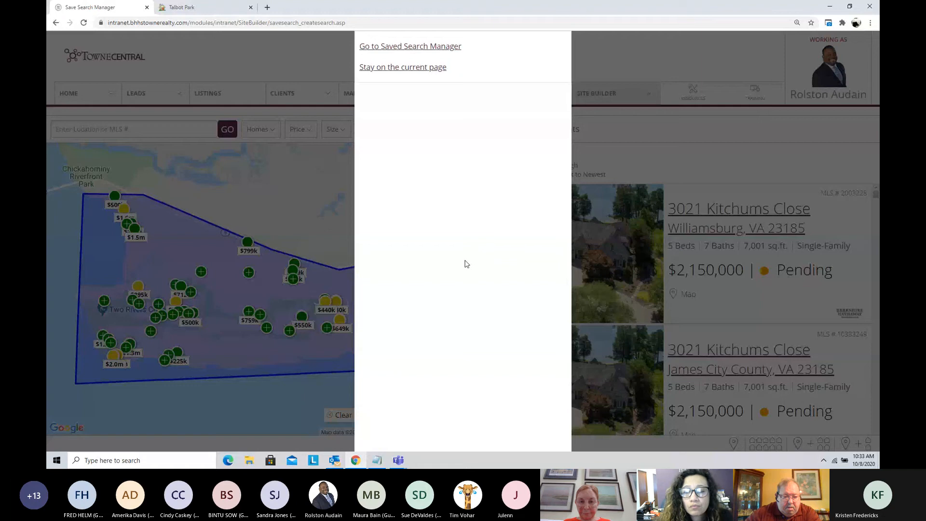
Step: Go to the Saved Search Manager and copy the Governors Land search's URL portion starting at "?p=buildsavedsearch.asp"
left_click(421, 47)
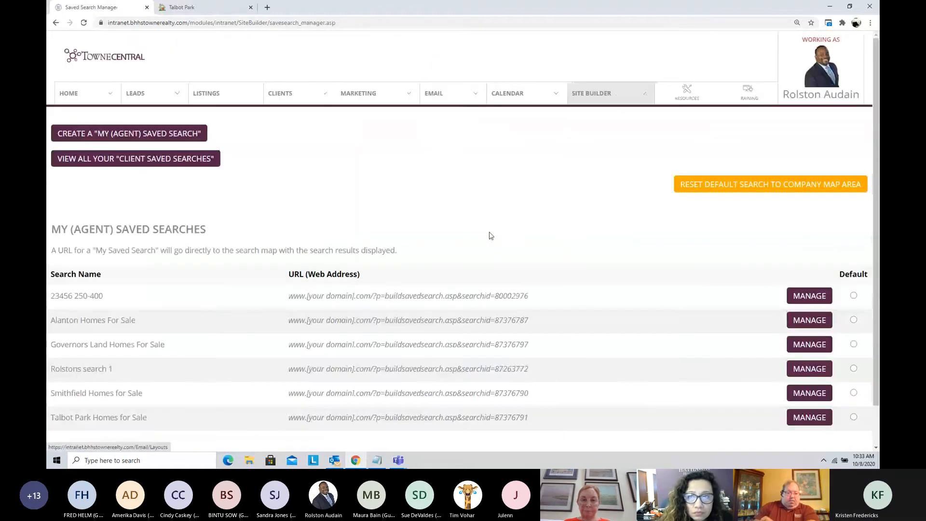
scroll(491, 242, "down", 1)
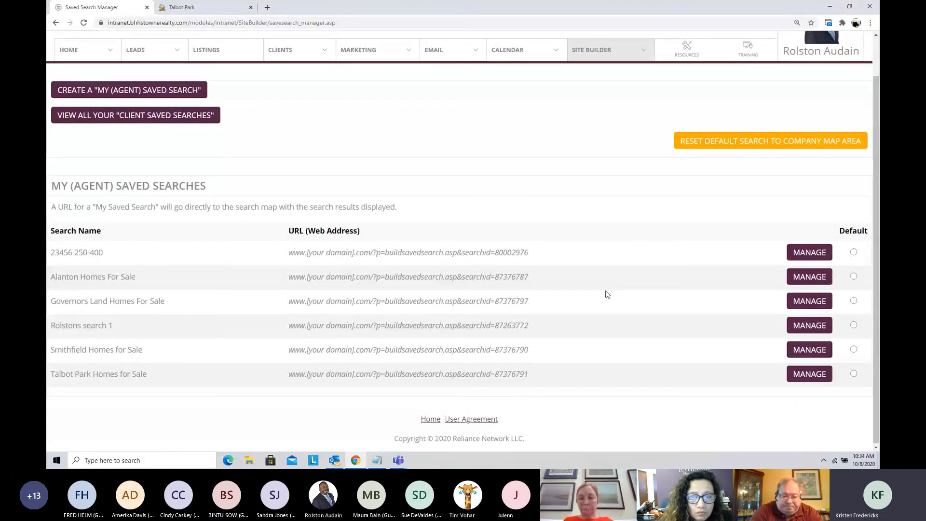
left_click_drag(528, 301, 373, 301)
key("ctrl+c")
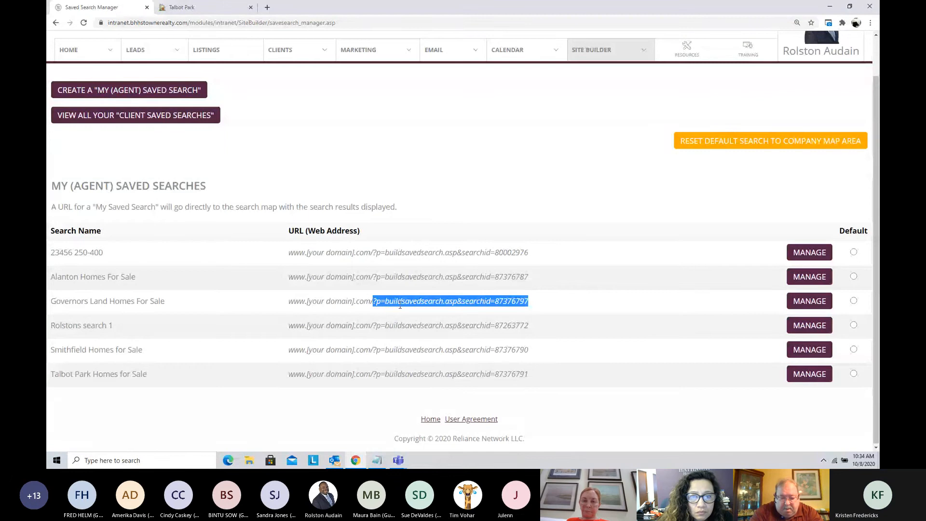
Step: On the agent website, replace "Talbot-Park" in the address with the copied search path, load it and review the listings
left_click(182, 7)
left_click_drag(225, 22, 195, 23)
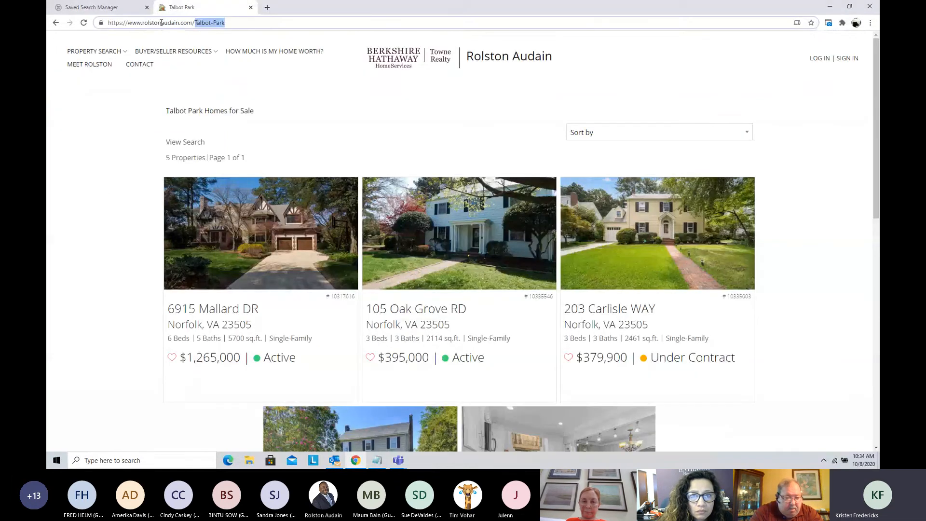
key("ctrl+v")
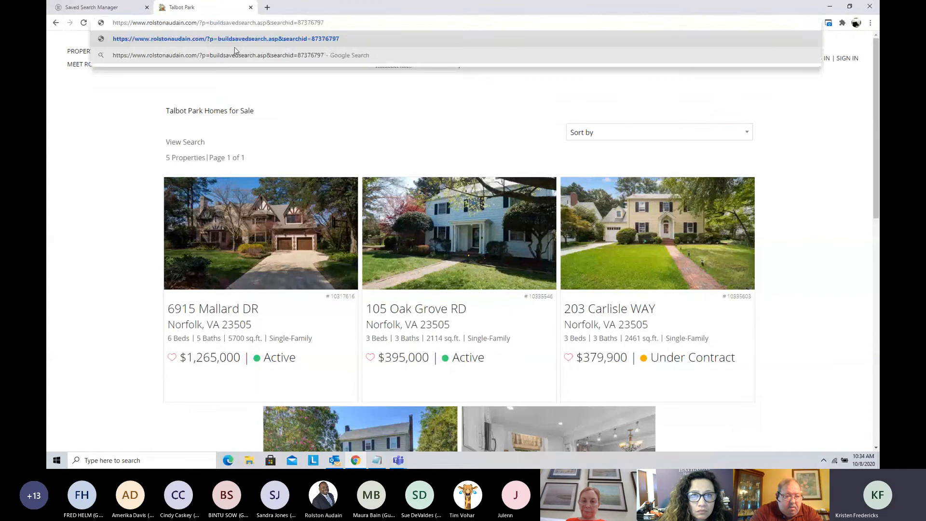
key("Return")
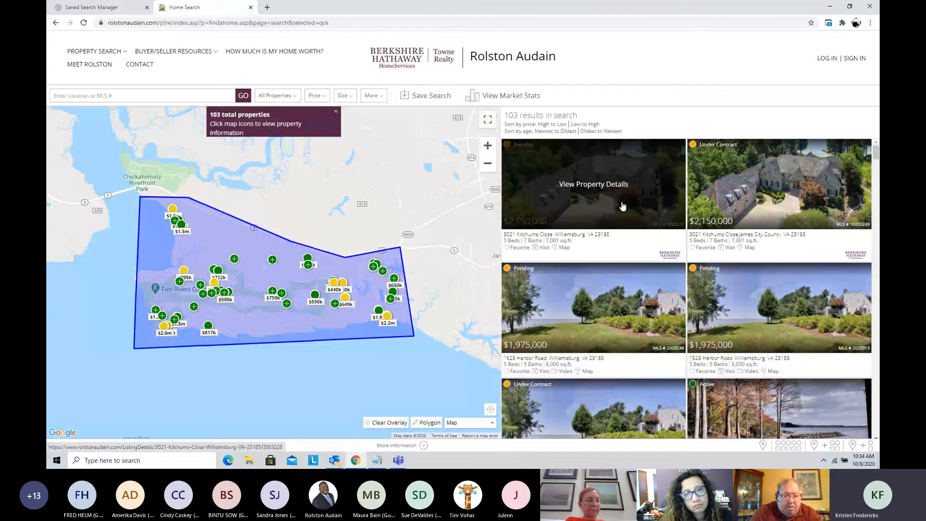
scroll(612, 285, "down", 1)
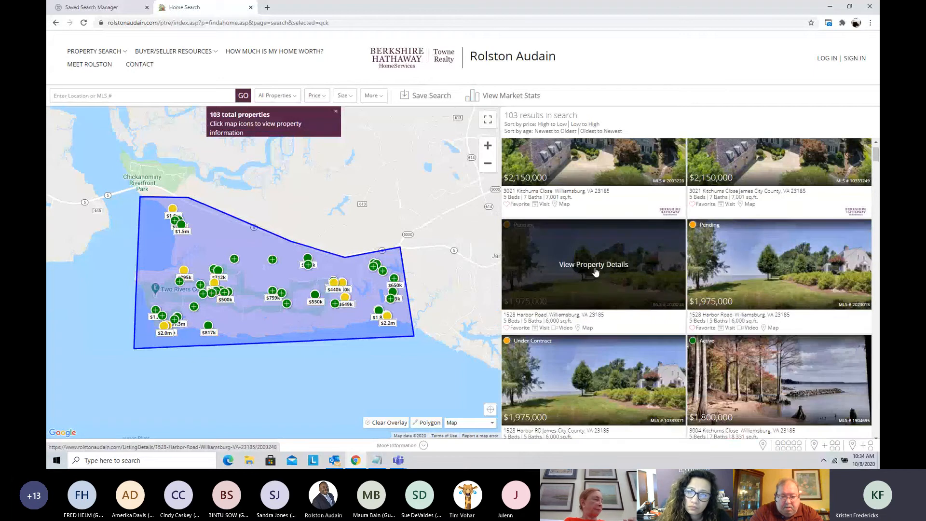
Step: Clear the polygon overlay from the search map around Two Rivers Country Club
scroll(445, 232, "down", 2)
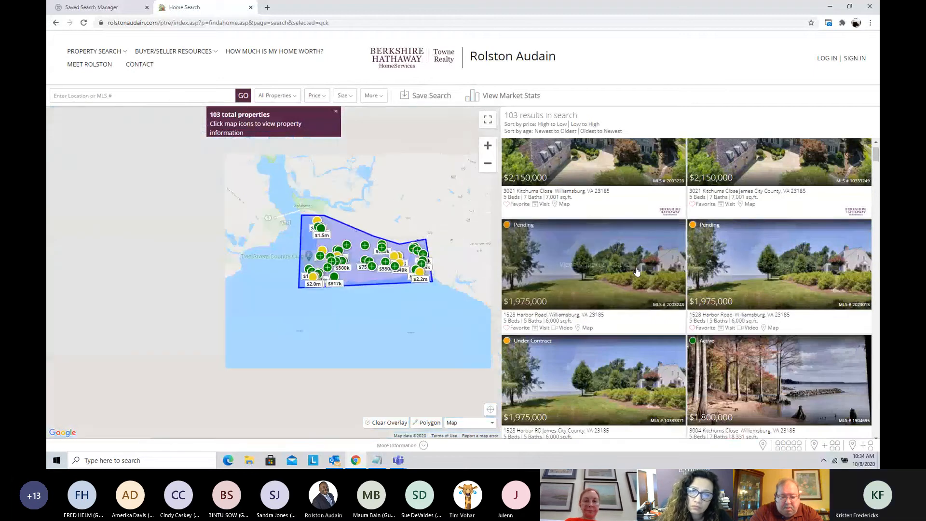
scroll(623, 265, "down", 3)
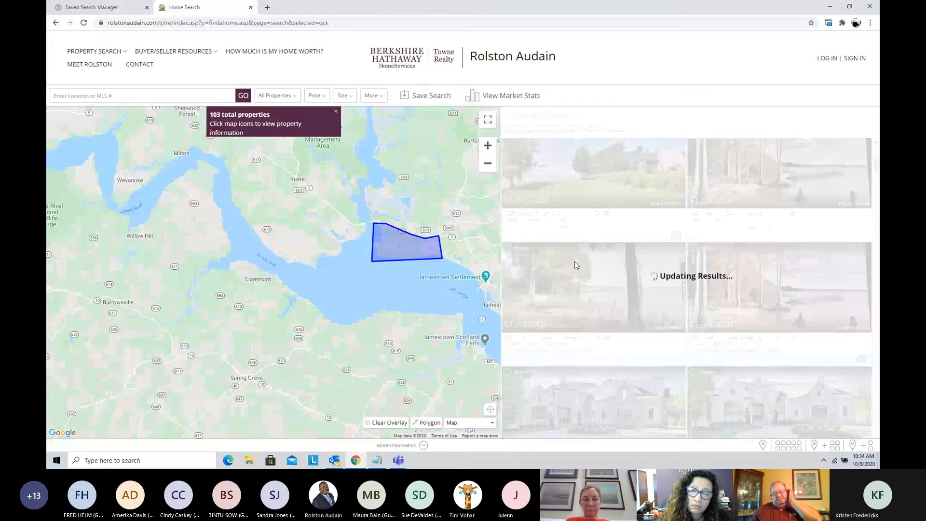
left_click_drag(442, 297, 389, 301)
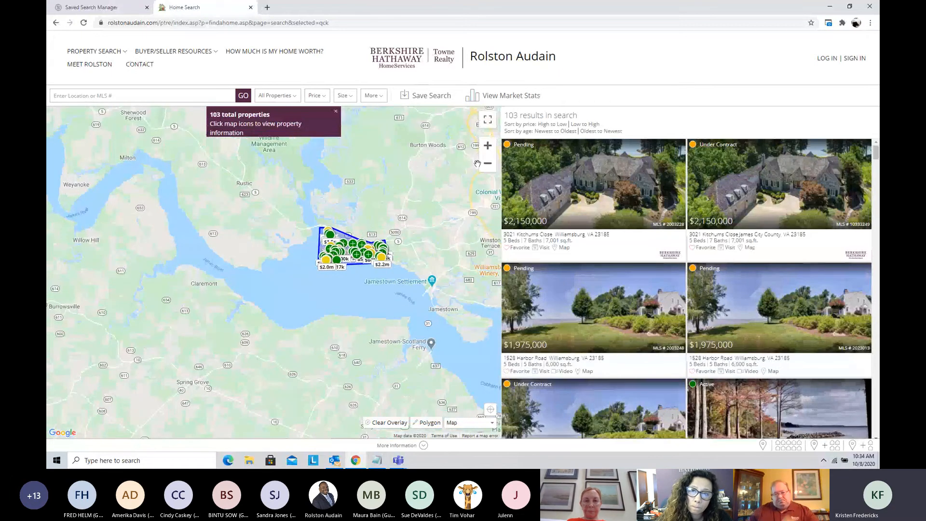
left_click(487, 145)
left_click_drag(494, 220, 403, 226)
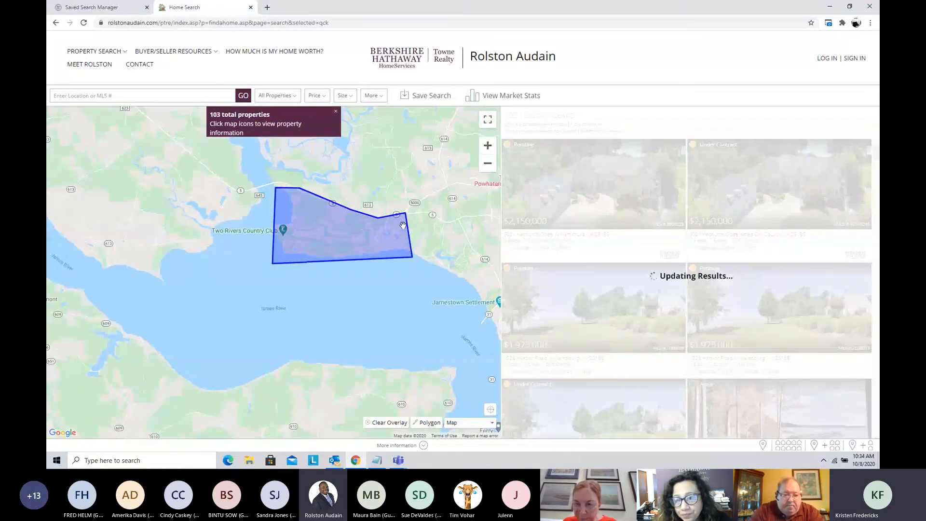
left_click(488, 146)
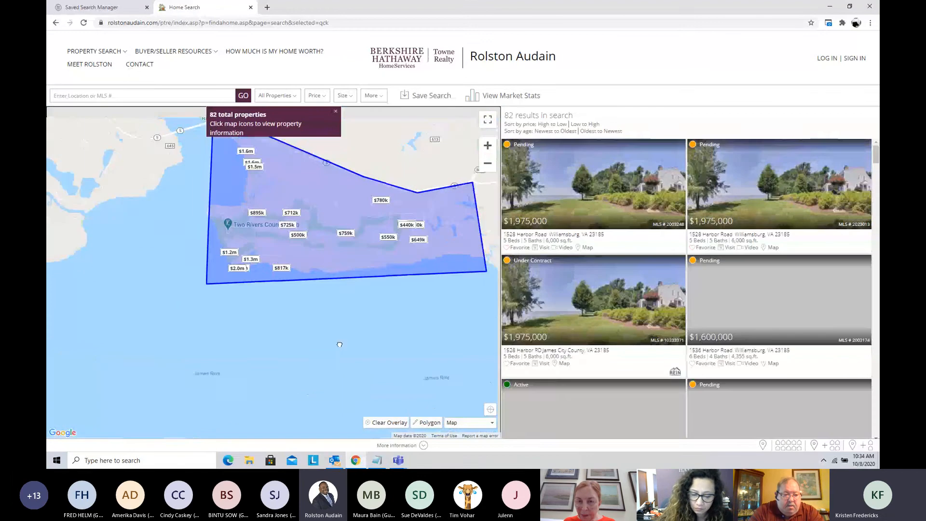
left_click_drag(425, 302, 318, 368)
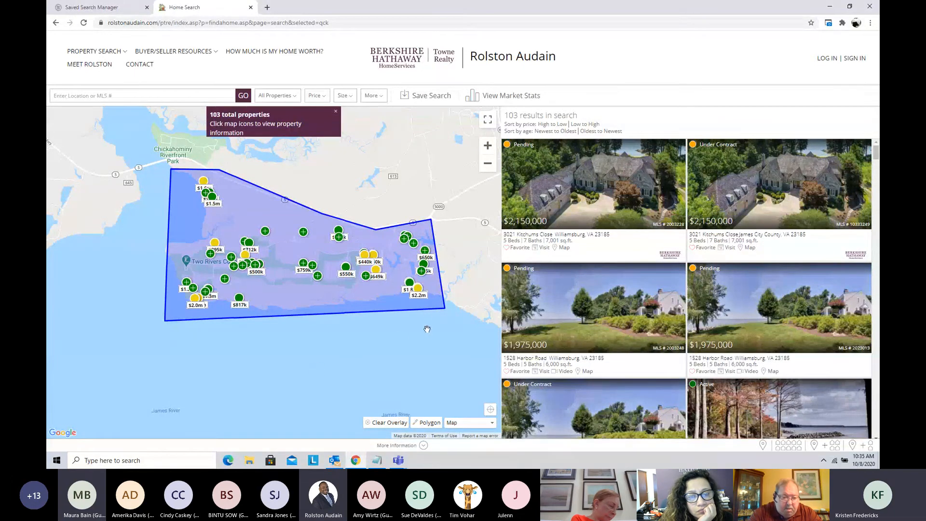
left_click(385, 422)
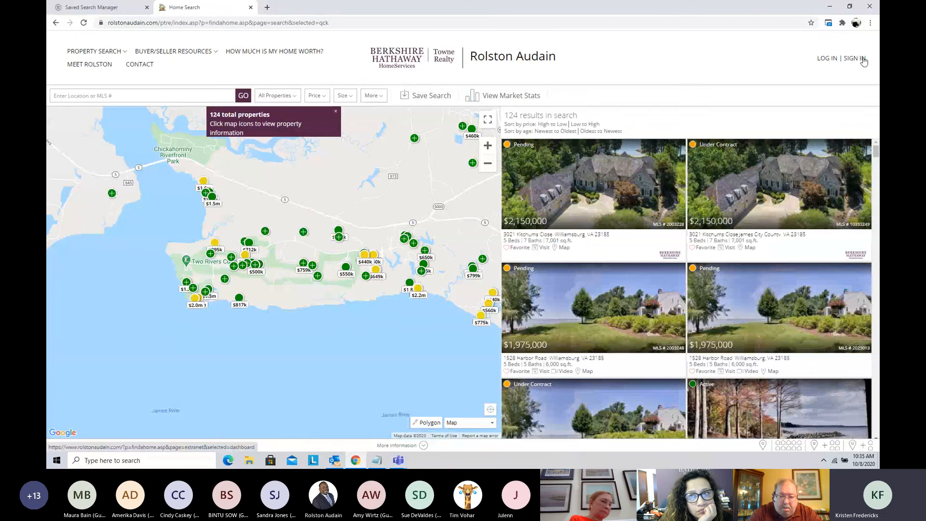
Step: Enlarge the browser page to 125% to inspect the search map, and restore the page zoom to 100%
left_click(871, 22)
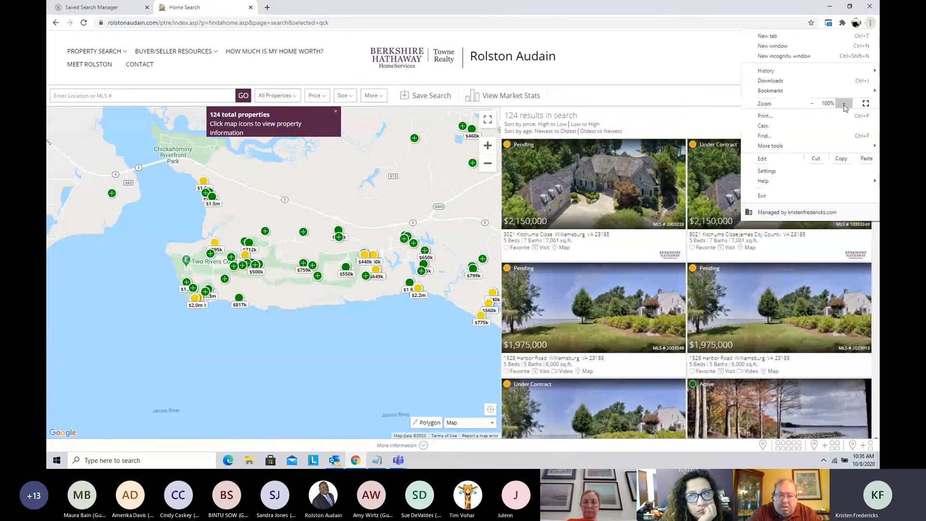
left_click(844, 103)
left_click(844, 103)
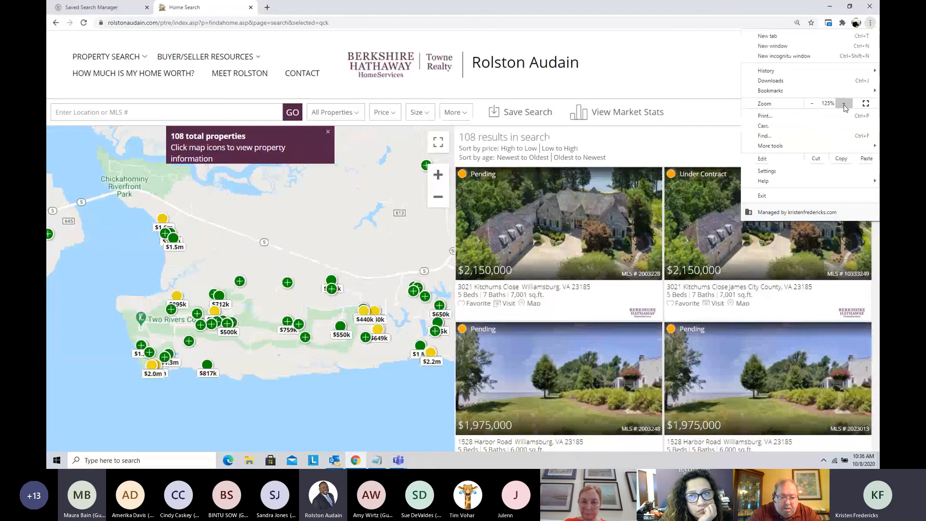
left_click(436, 360)
scroll(437, 360, "down", 1)
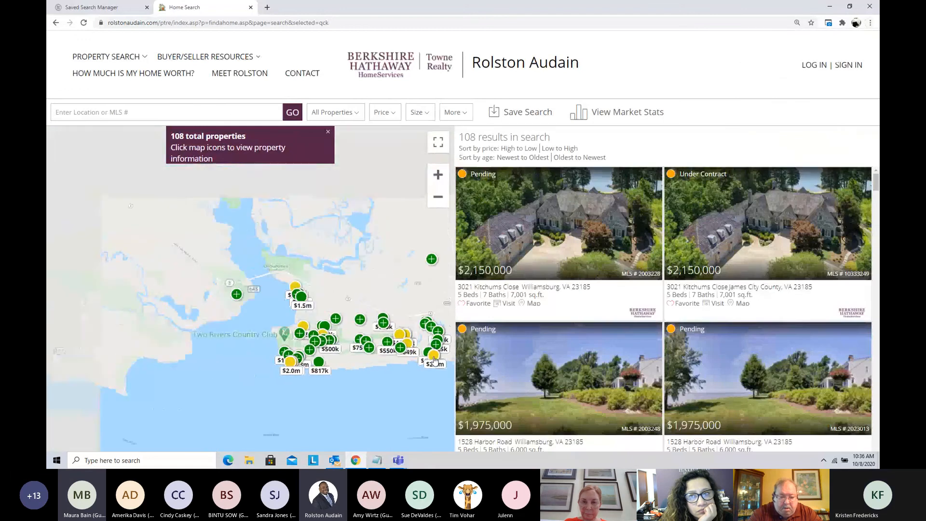
scroll(428, 355, "up", 1)
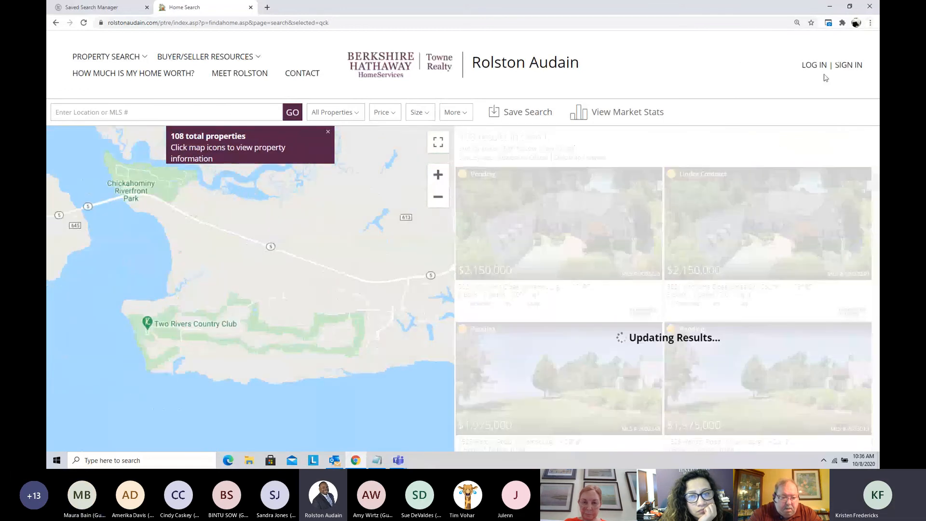
left_click(870, 23)
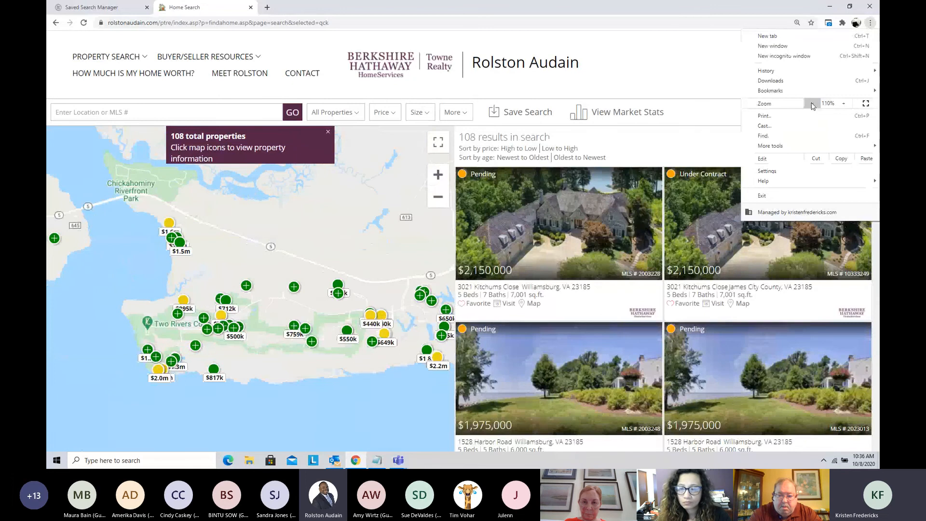
left_click(812, 104)
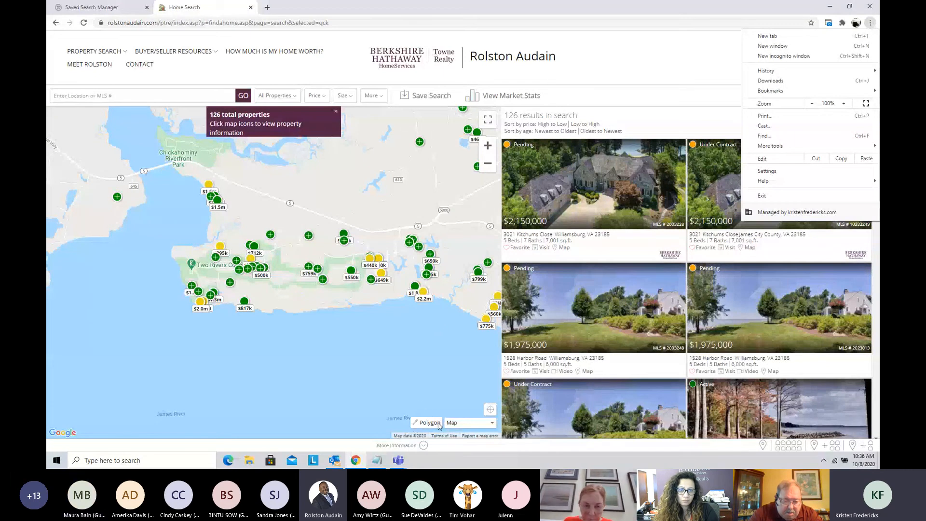
Step: Dismiss the total-properties notice covering the upper part of the search map
left_click(425, 402)
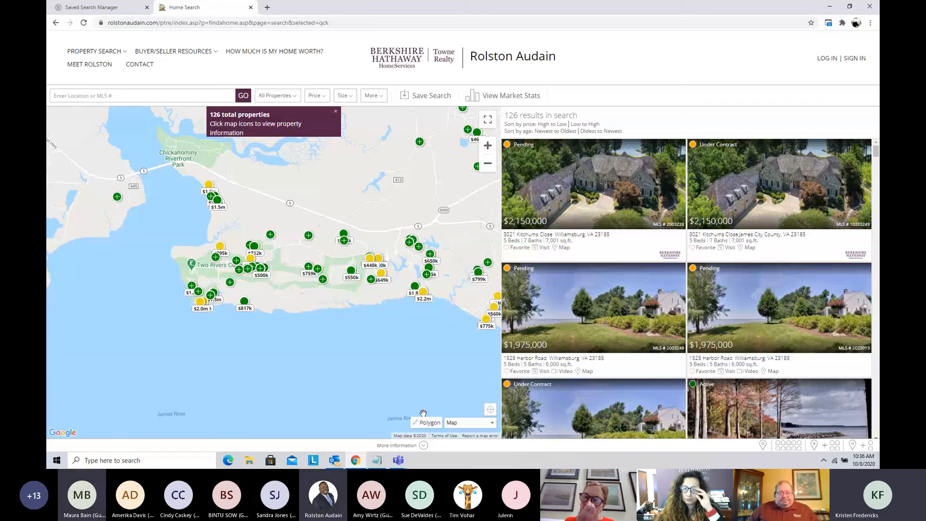
left_click(335, 112)
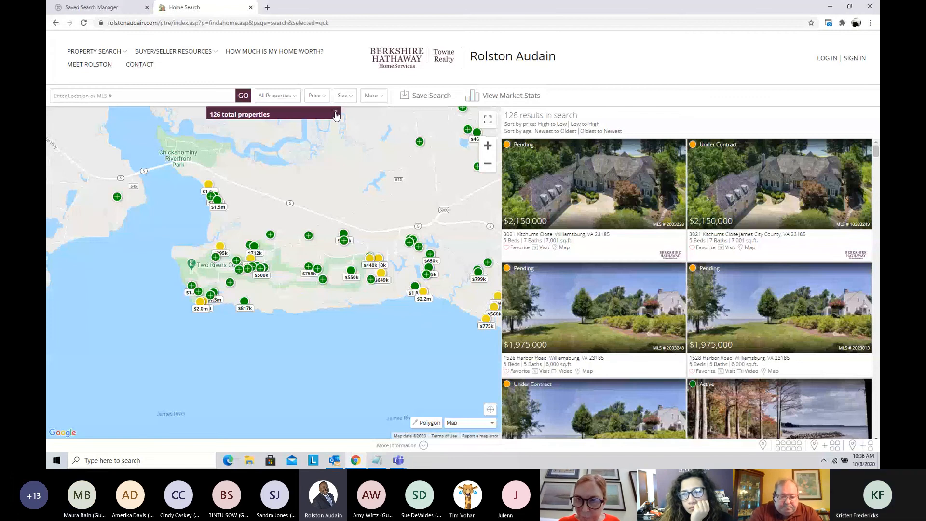
left_click(336, 113)
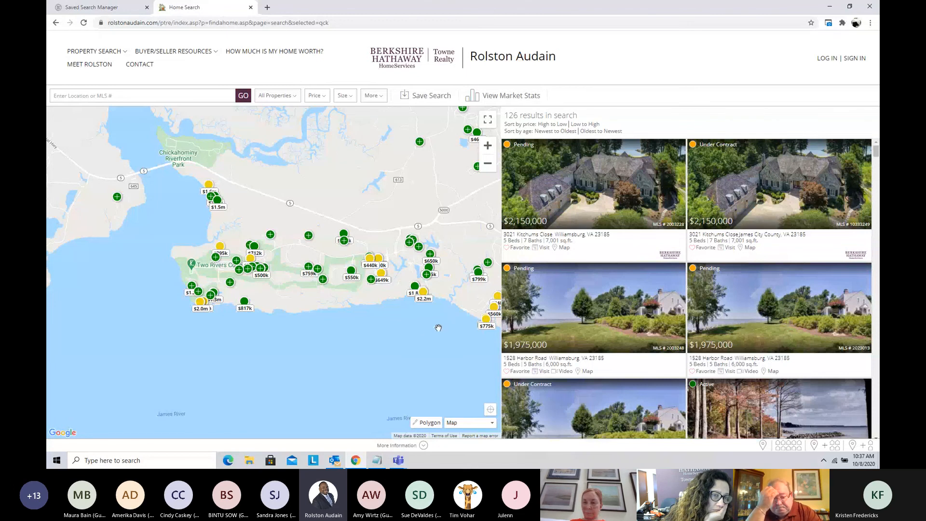
Step: Open the Snipping Tool and capture a rectangular snip of the Two Rivers shoreline map and adjoining listings
left_click(182, 462)
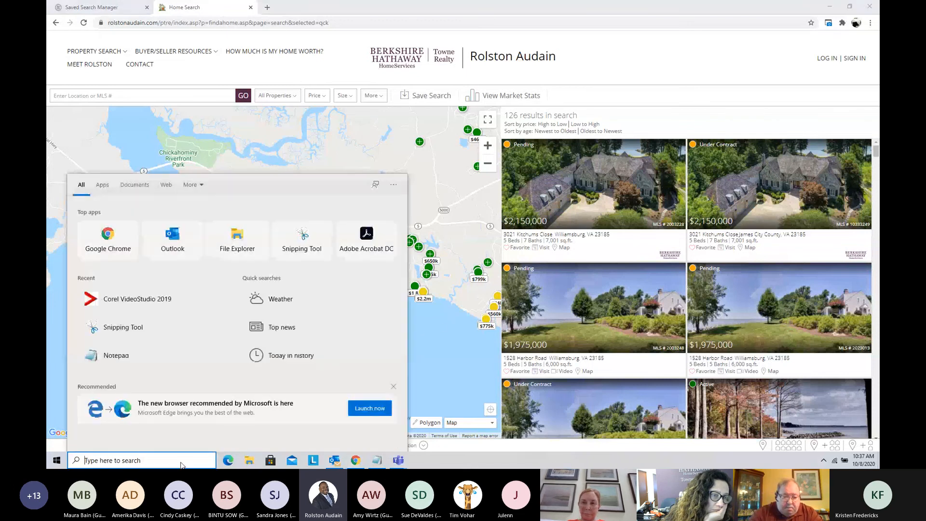
type("snipp")
key("Return")
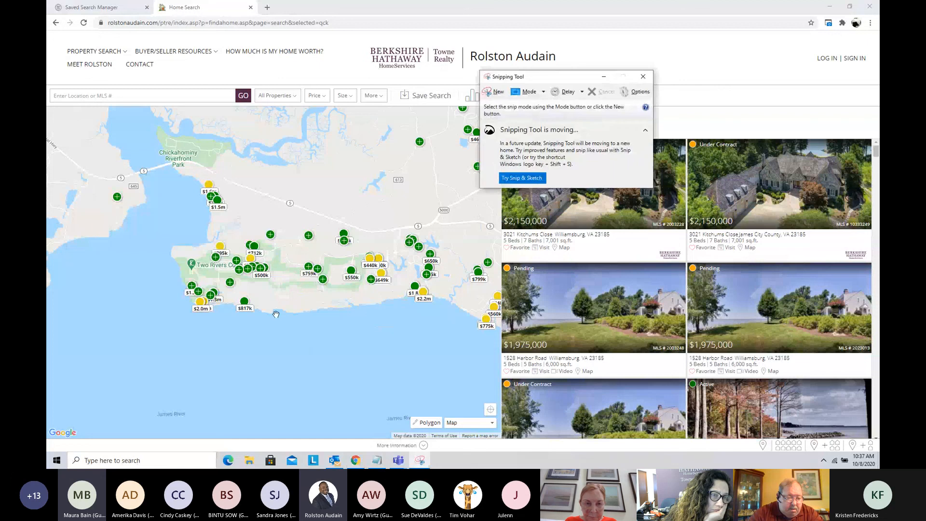
left_click(496, 93)
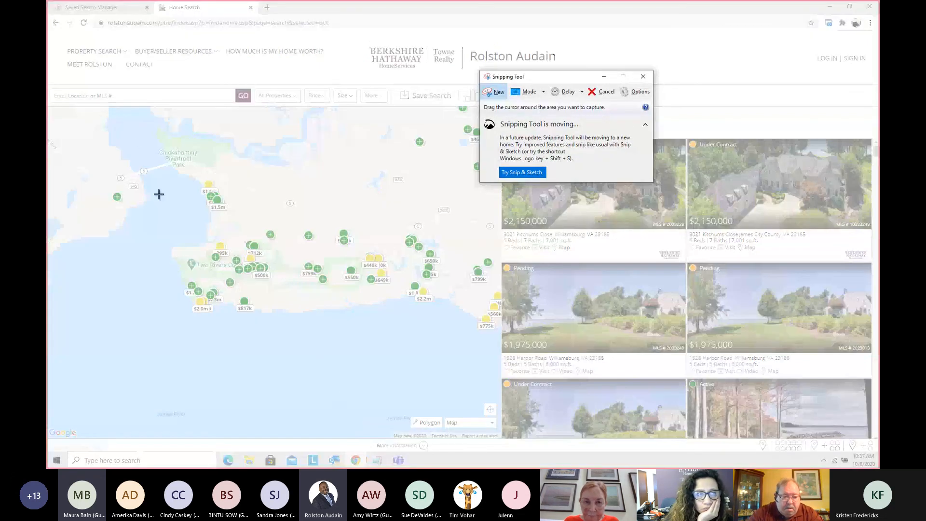
left_click_drag(151, 175, 657, 438)
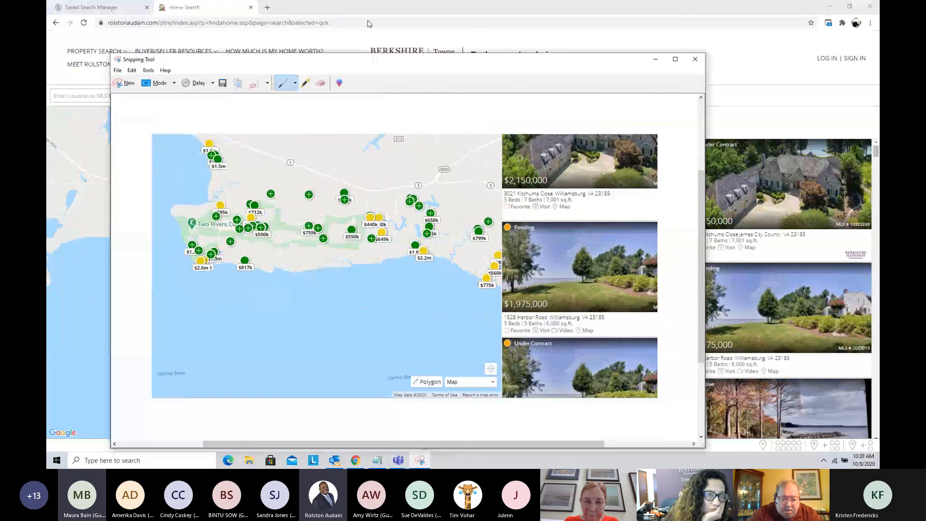
Step: Close the Snipping Tool without saving the map snip
left_click_drag(374, 62, 366, 12)
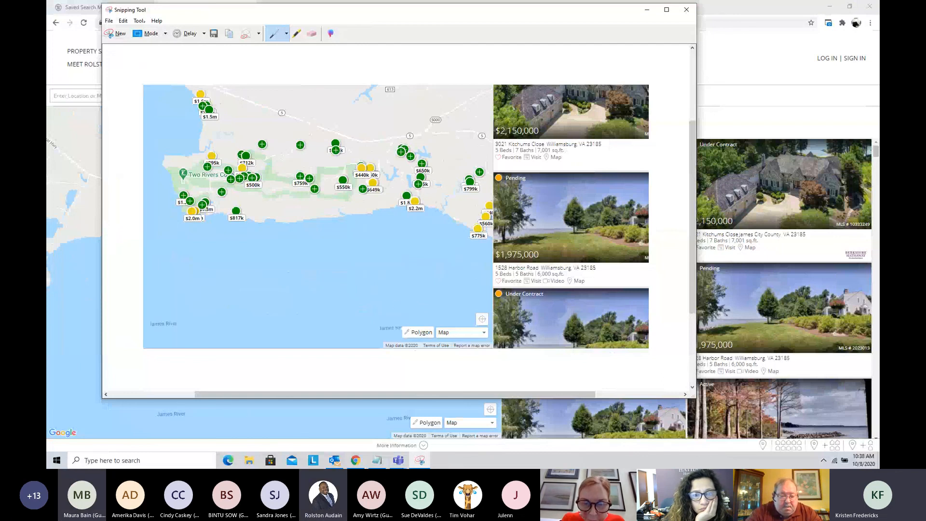
left_click(686, 9)
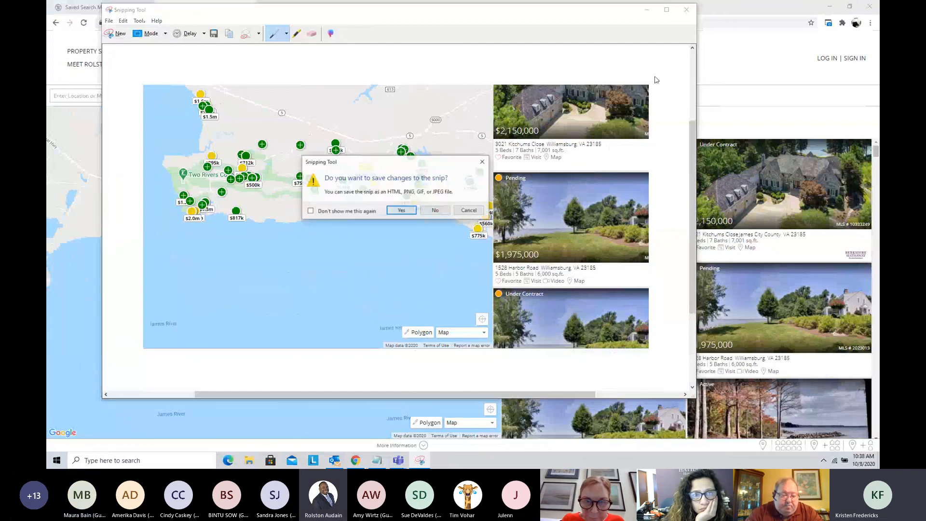
left_click(435, 212)
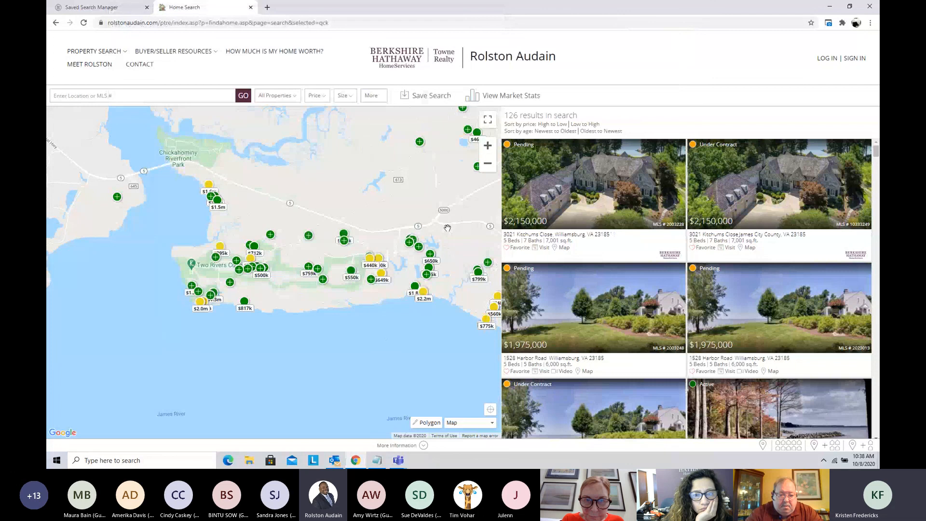